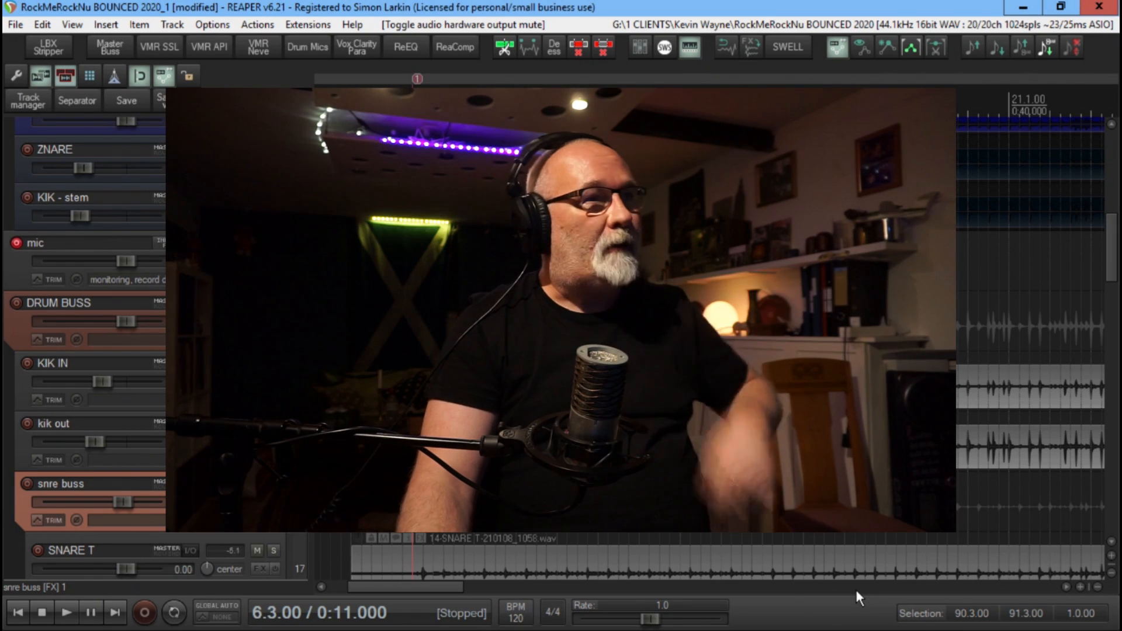
Open the DrumQ effect on the KIK IN track and move its window clear of the track controls
{"action": "scroll", "coordinate": [709, 351], "scroll_direction": "left", "scroll_amount": 1}
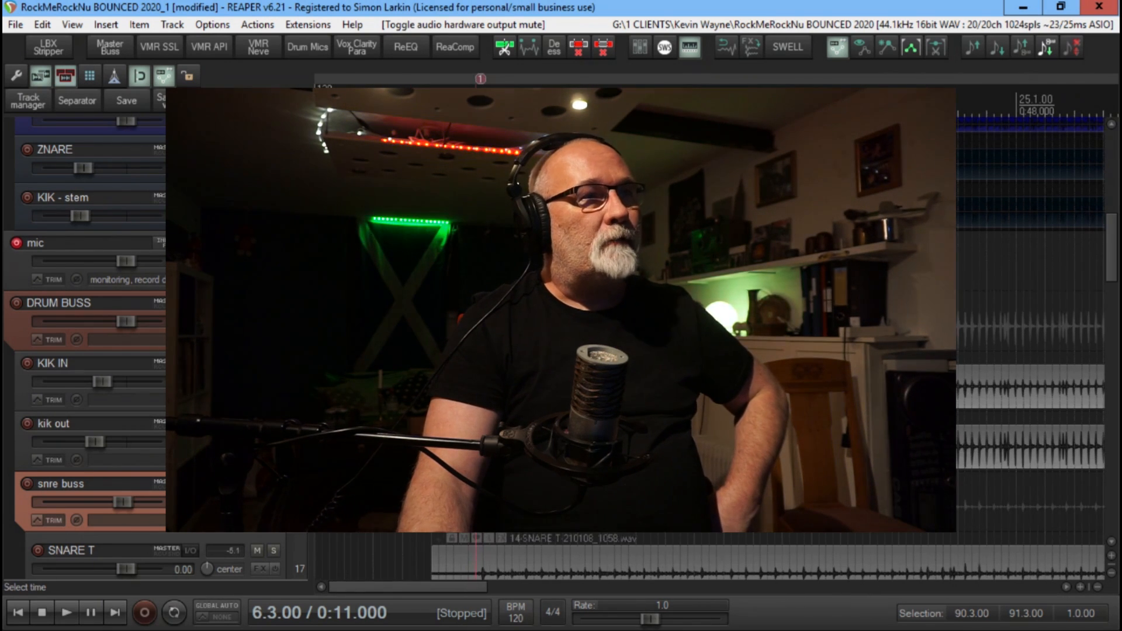
{"action": "scroll", "coordinate": [710, 351], "scroll_direction": "right", "scroll_amount": 2}
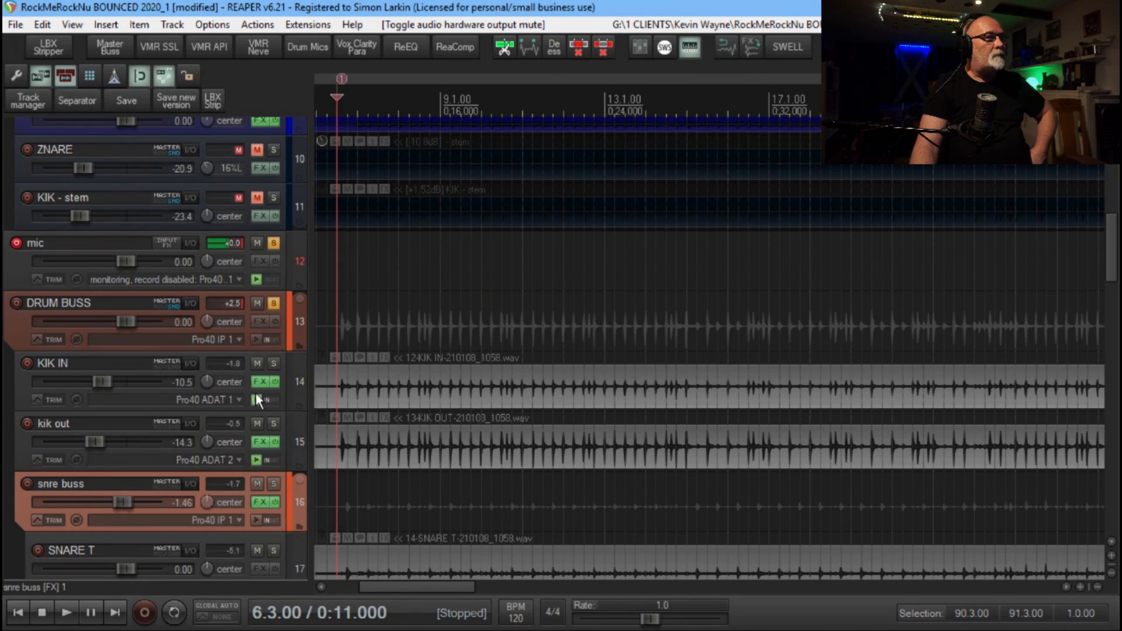
{"action": "left_click", "coordinate": [262, 381]}
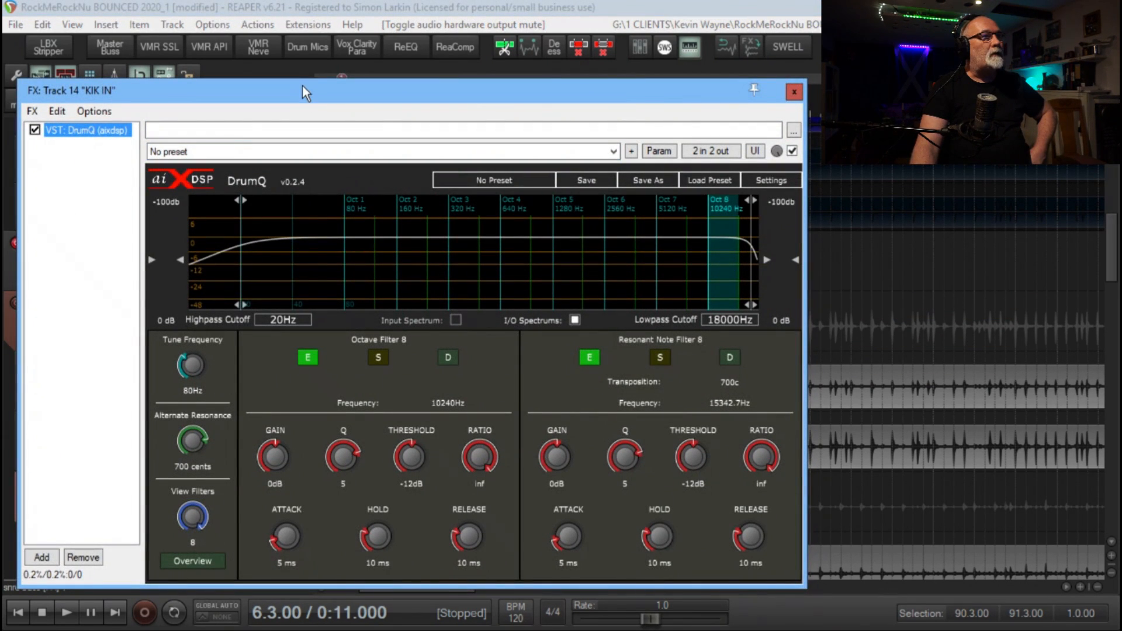
{"action": "left_click_drag", "start_coordinate": [303, 86], "coordinate": [339, 80]}
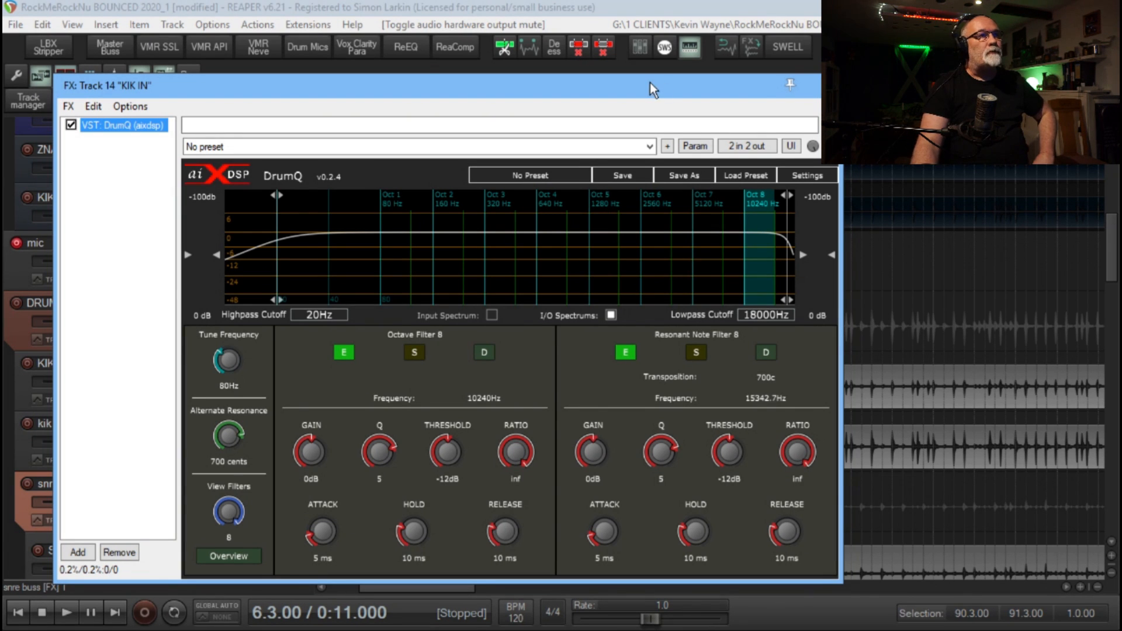
{"action": "left_click_drag", "start_coordinate": [650, 82], "coordinate": [948, 85]}
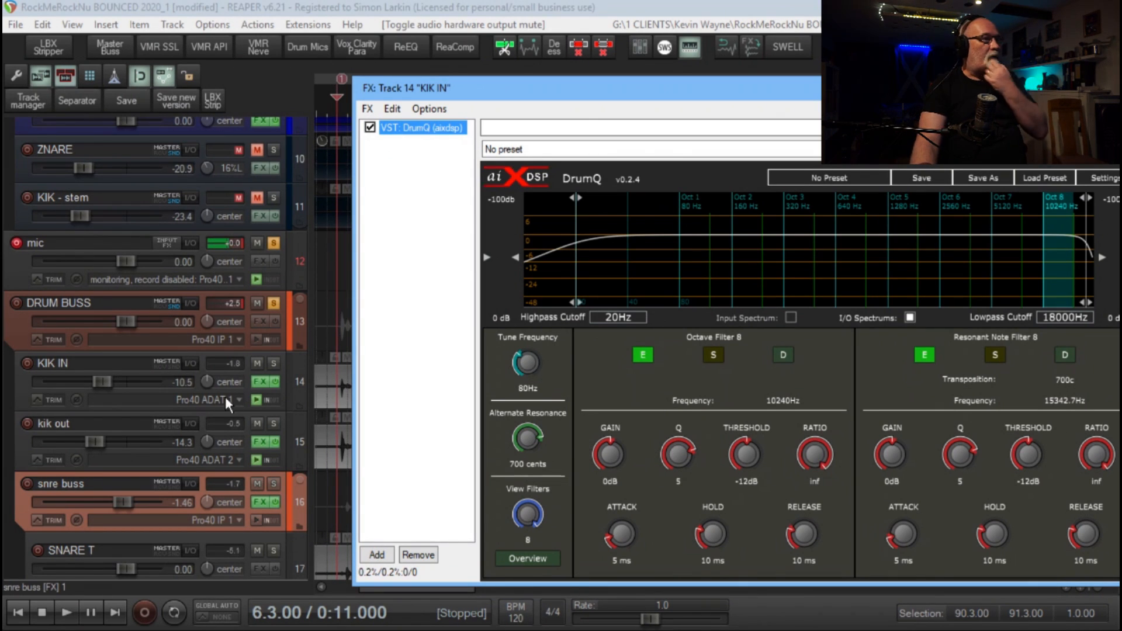
Solo the KIK IN track and show DrumQ in its own floating window, closing the FX chain window
{"action": "left_click", "coordinate": [273, 363]}
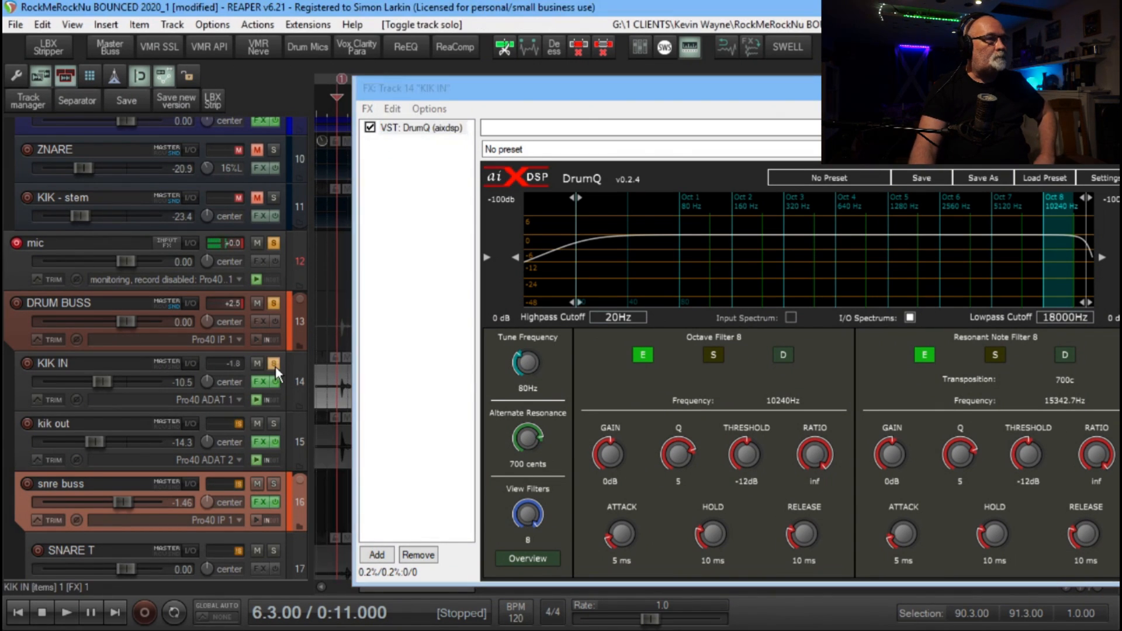
{"action": "double_click", "coordinate": [427, 126]}
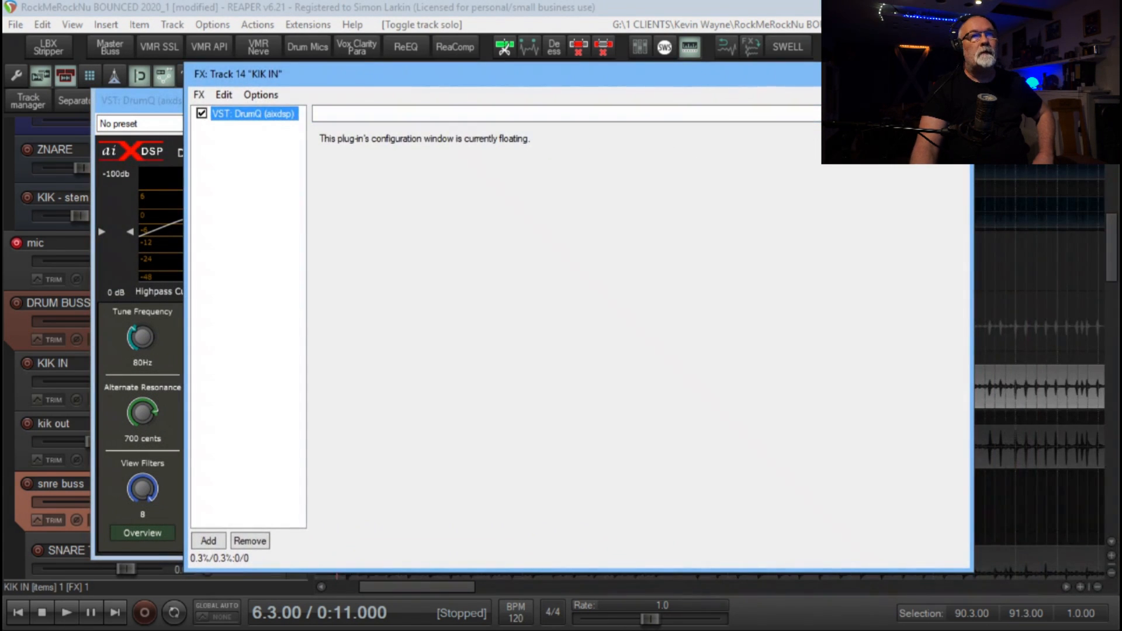
{"action": "key", "text": "Escape"}
{"action": "left_click_drag", "start_coordinate": [449, 108], "coordinate": [598, 100]}
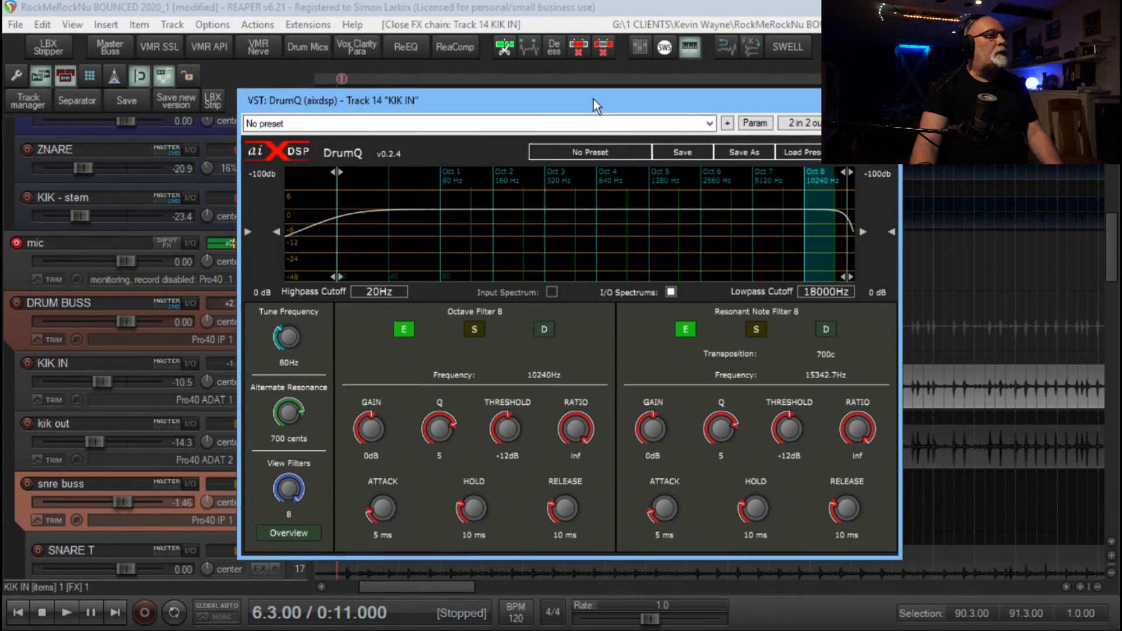
Play back the kick, set DrumQ's tune frequency to 86.7 Hz and try a 1.6 dB gain boost on Octave Filter 8
{"action": "key", "text": "space"}
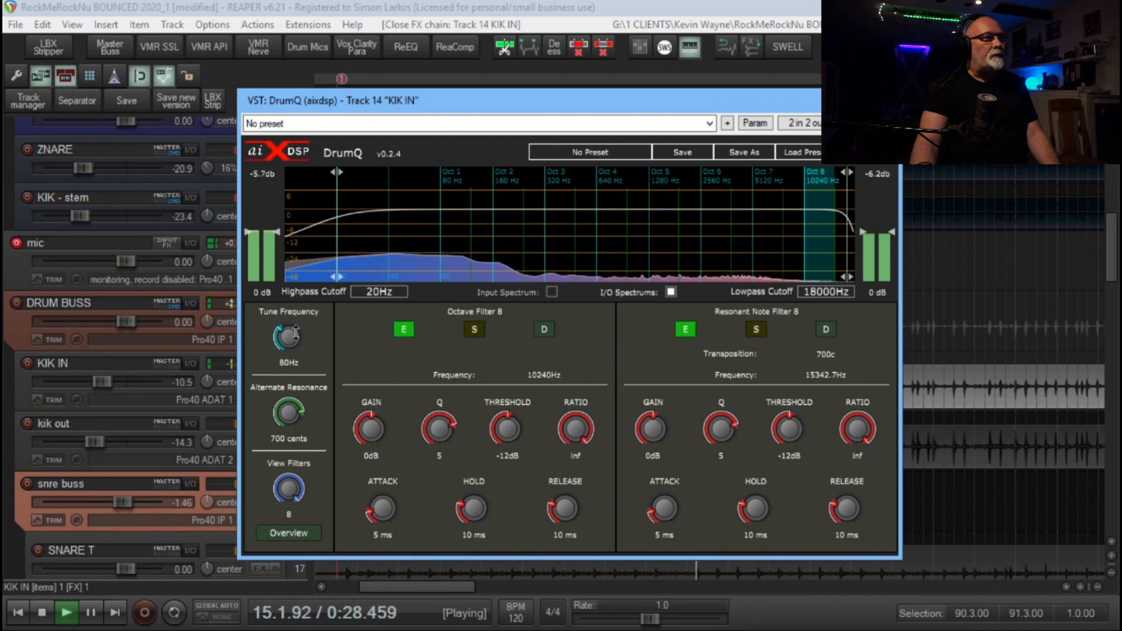
{"action": "mouse_move", "coordinate": [287, 337]}
{"action": "left_mouse_down"}
{"action": "mouse_move", "coordinate": [288, 358]}
{"action": "mouse_move", "coordinate": [290, 331]}
{"action": "left_mouse_up"}
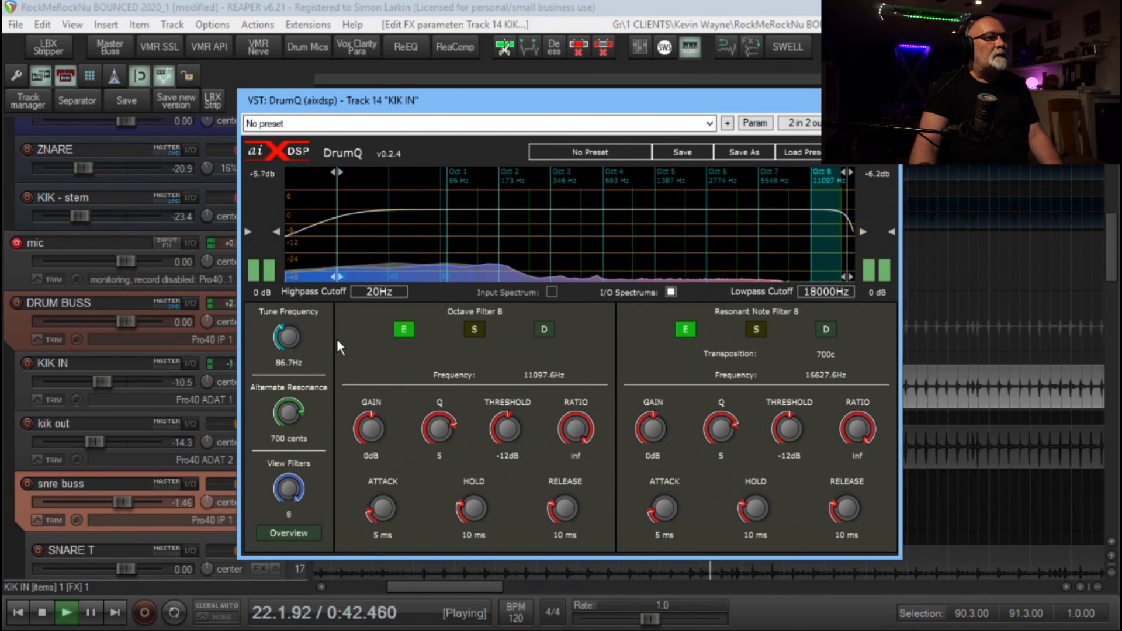
{"action": "mouse_move", "coordinate": [370, 430]}
{"action": "left_mouse_down"}
{"action": "mouse_move", "coordinate": [369, 412]}
{"action": "mouse_move", "coordinate": [369, 425]}
{"action": "left_mouse_up"}
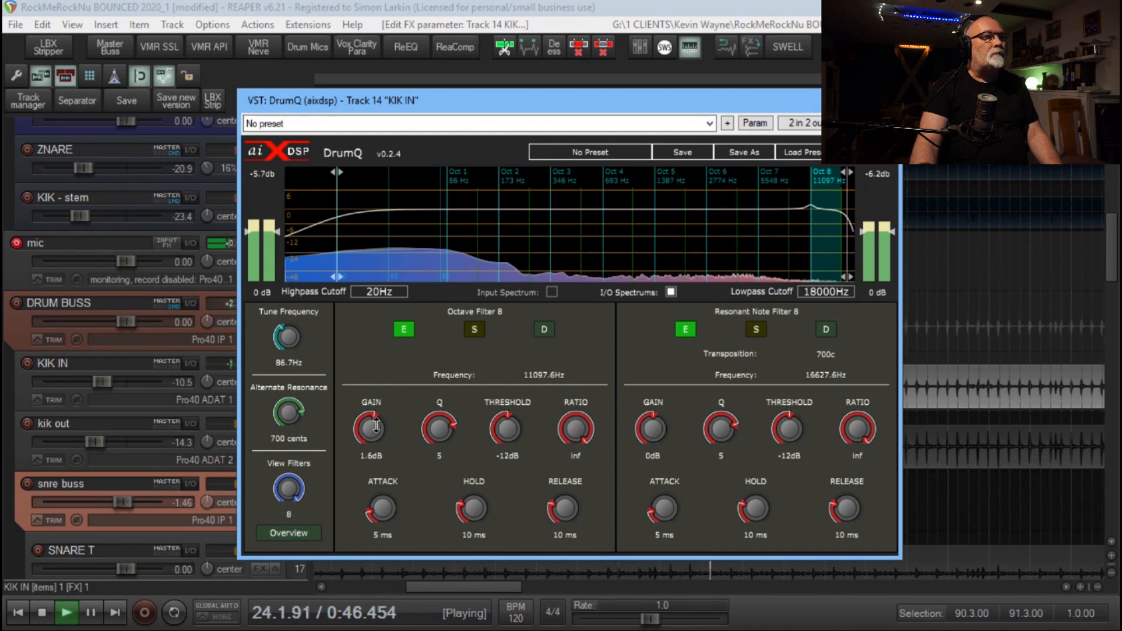
Look through the individual octave filters and the overview of all filters, and return to the single-filter view
{"action": "left_click", "coordinate": [470, 252]}
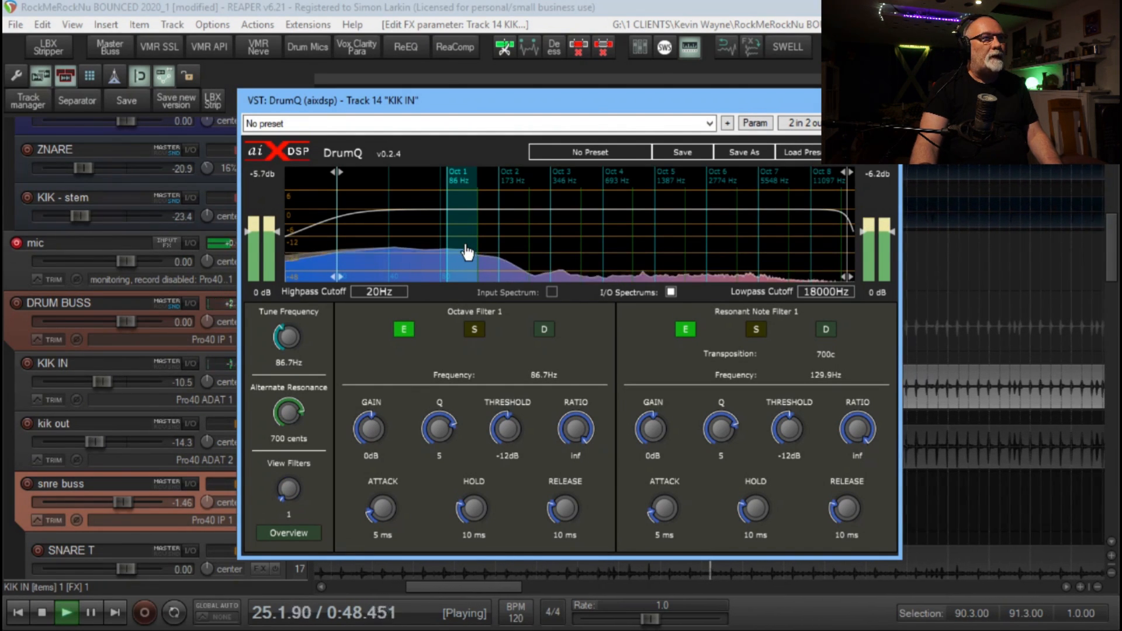
{"action": "left_click", "coordinate": [505, 233]}
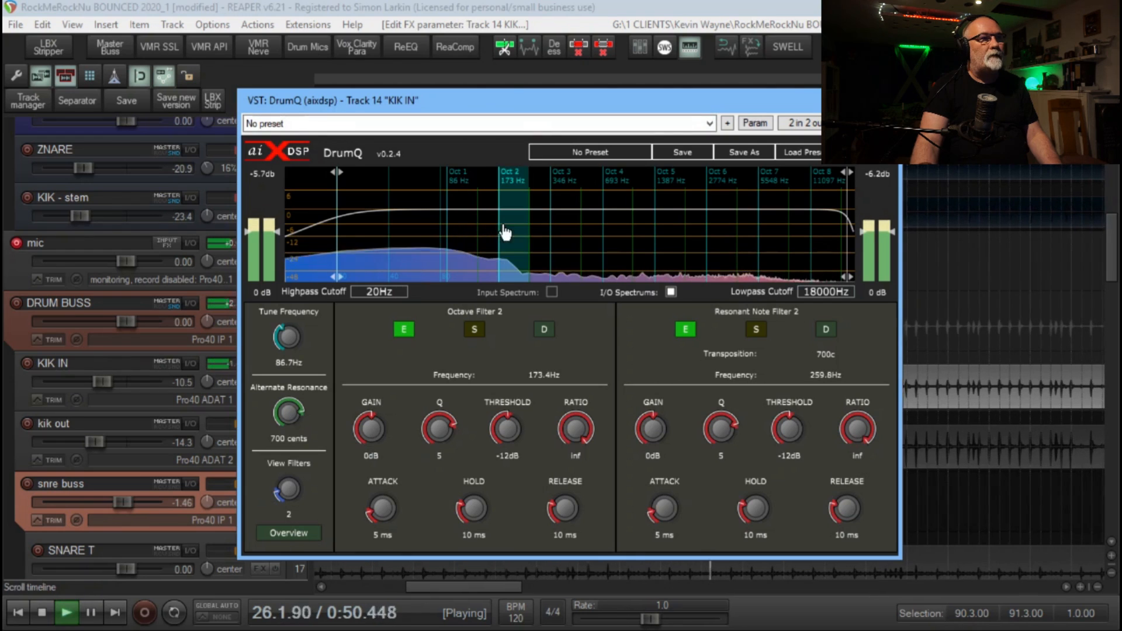
{"action": "left_click", "coordinate": [596, 250]}
{"action": "left_click", "coordinate": [610, 257]}
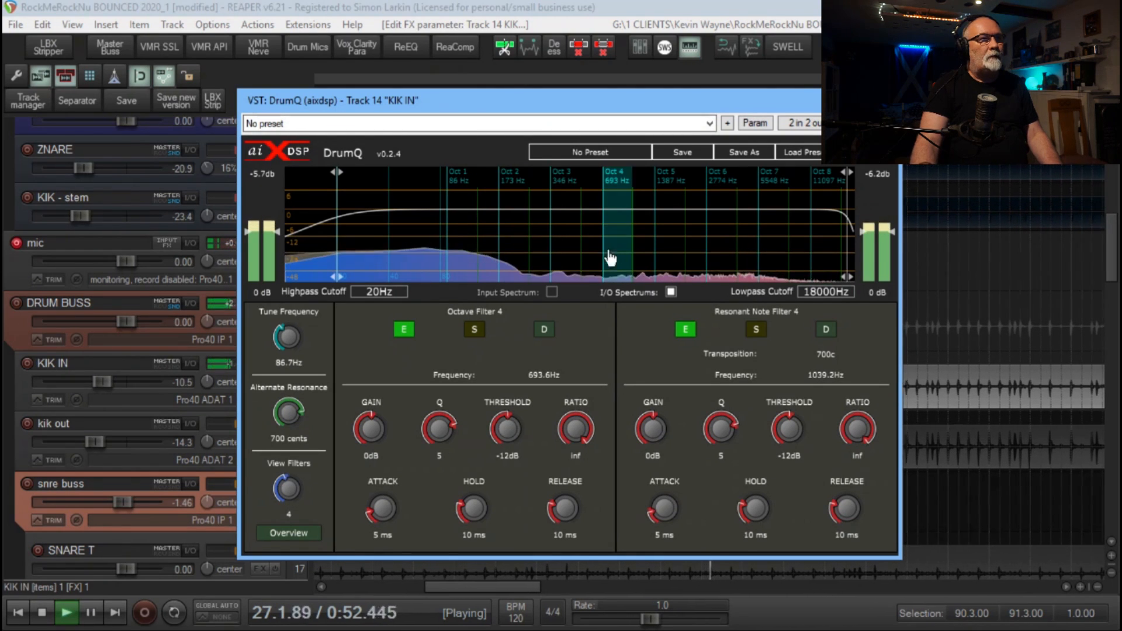
{"action": "mouse_move", "coordinate": [294, 494]}
{"action": "left_mouse_down"}
{"action": "mouse_move", "coordinate": [302, 463]}
{"action": "mouse_move", "coordinate": [298, 503]}
{"action": "left_mouse_up"}
{"action": "left_click", "coordinate": [299, 537]}
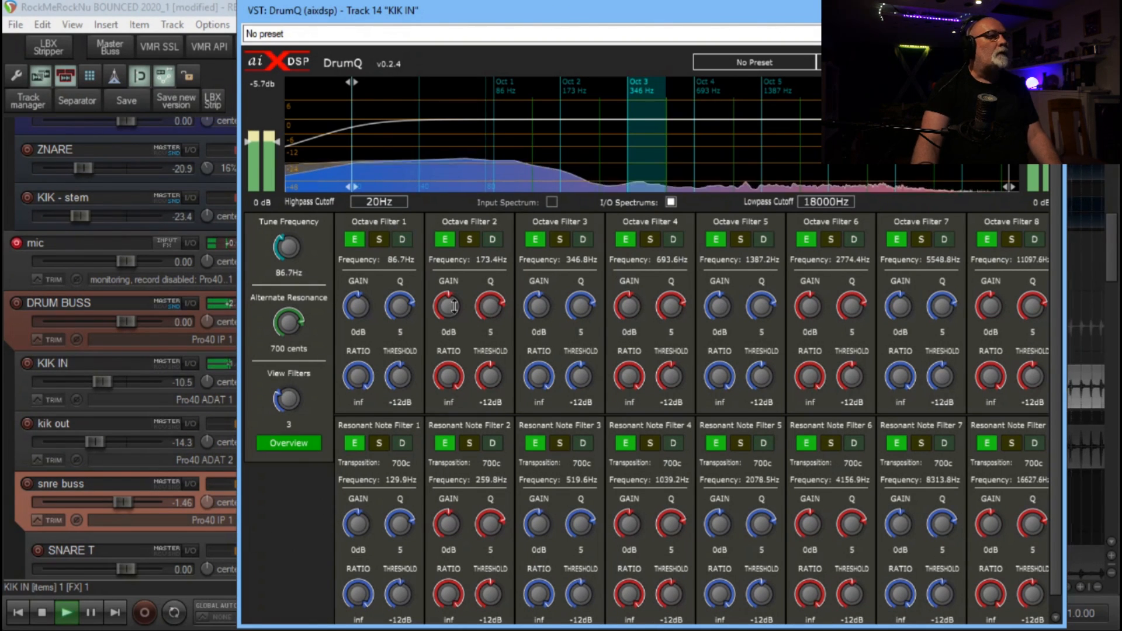
{"action": "left_click", "coordinate": [288, 443]}
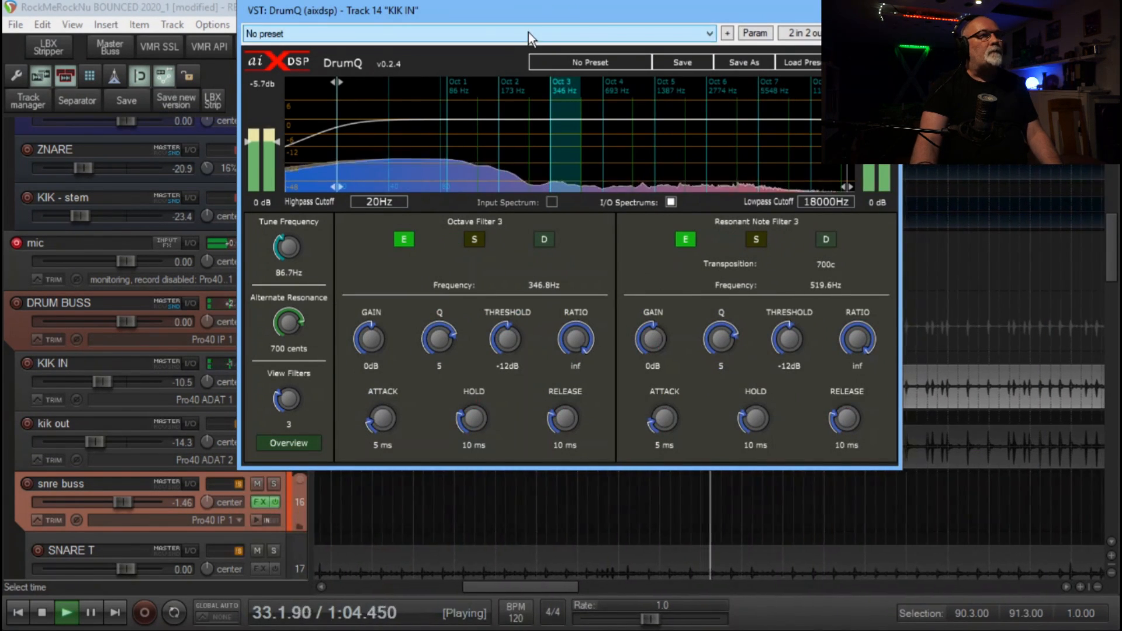
{"action": "left_click_drag", "start_coordinate": [522, 12], "coordinate": [450, 126]}
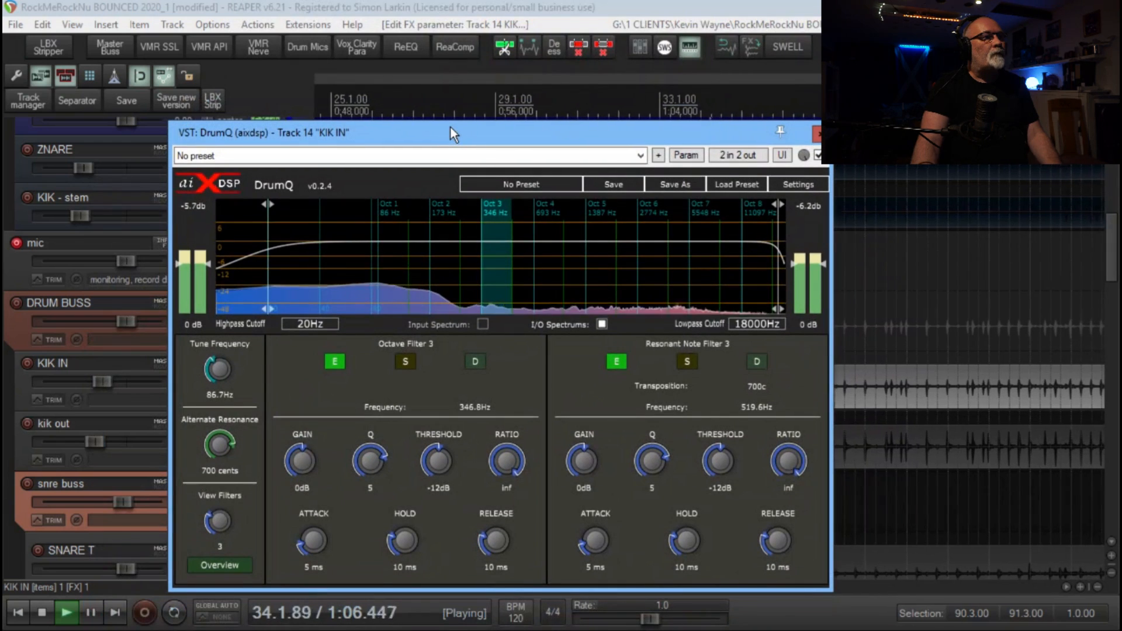
Select octave 1 and re-enter 700 cents as the transposition of Resonant Note Filter 1
{"action": "left_click", "coordinate": [391, 263]}
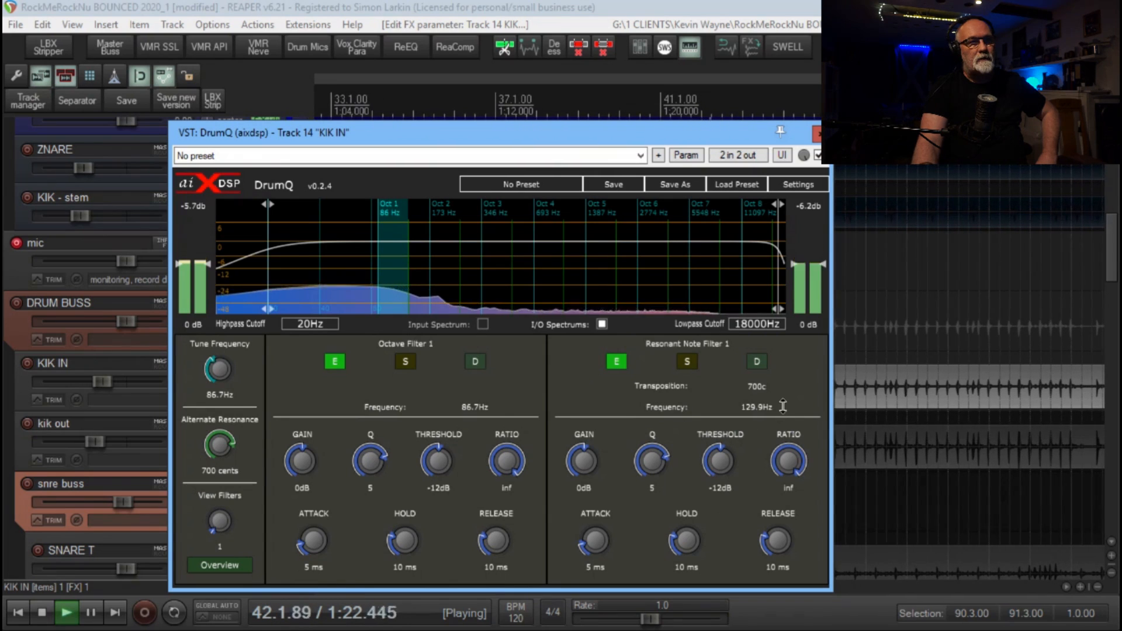
{"action": "double_click", "coordinate": [759, 386]}
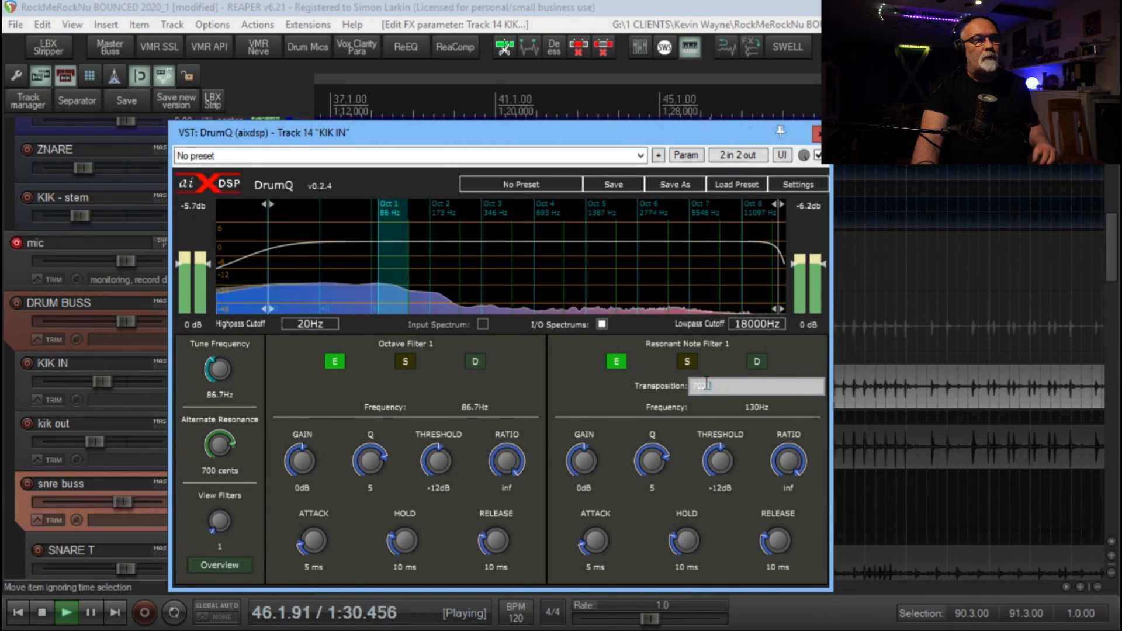
{"action": "key", "text": "Return"}
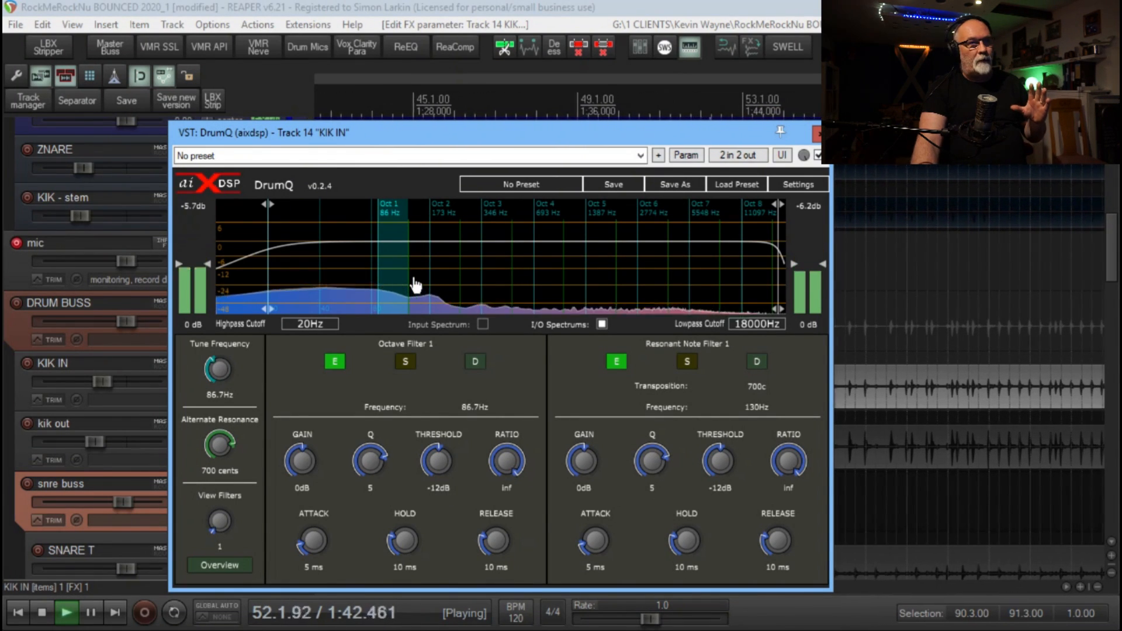
Examine the octave 2 filters, uncover the track list behind the DrumQ window and stop playback
{"action": "left_click", "coordinate": [457, 271]}
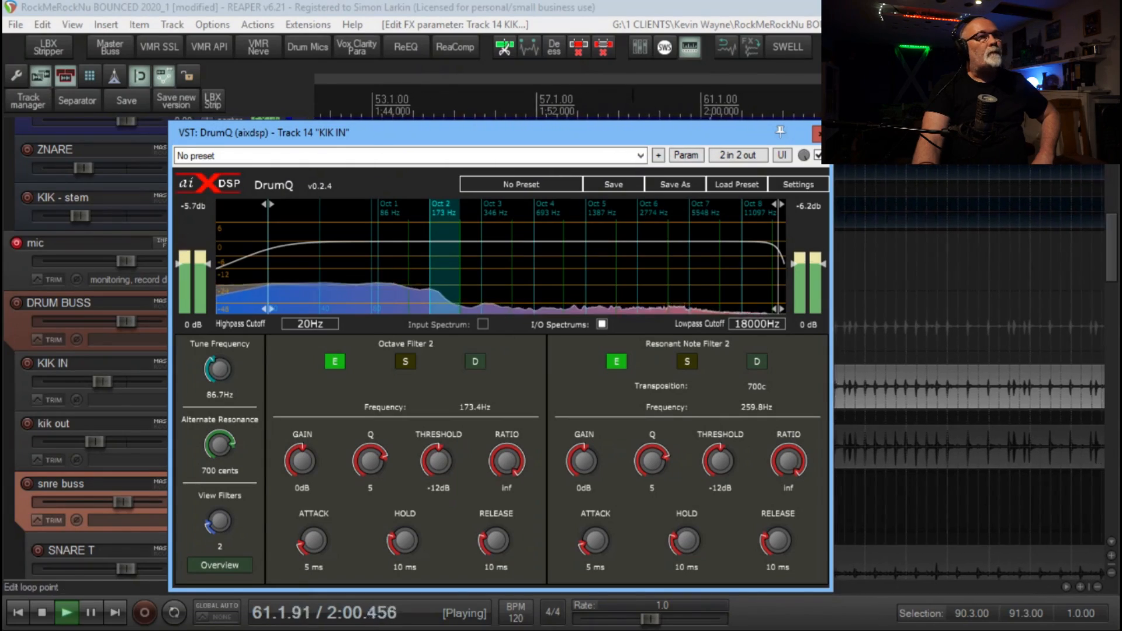
{"action": "left_click_drag", "start_coordinate": [638, 135], "coordinate": [737, 122]}
{"action": "key", "text": "space"}
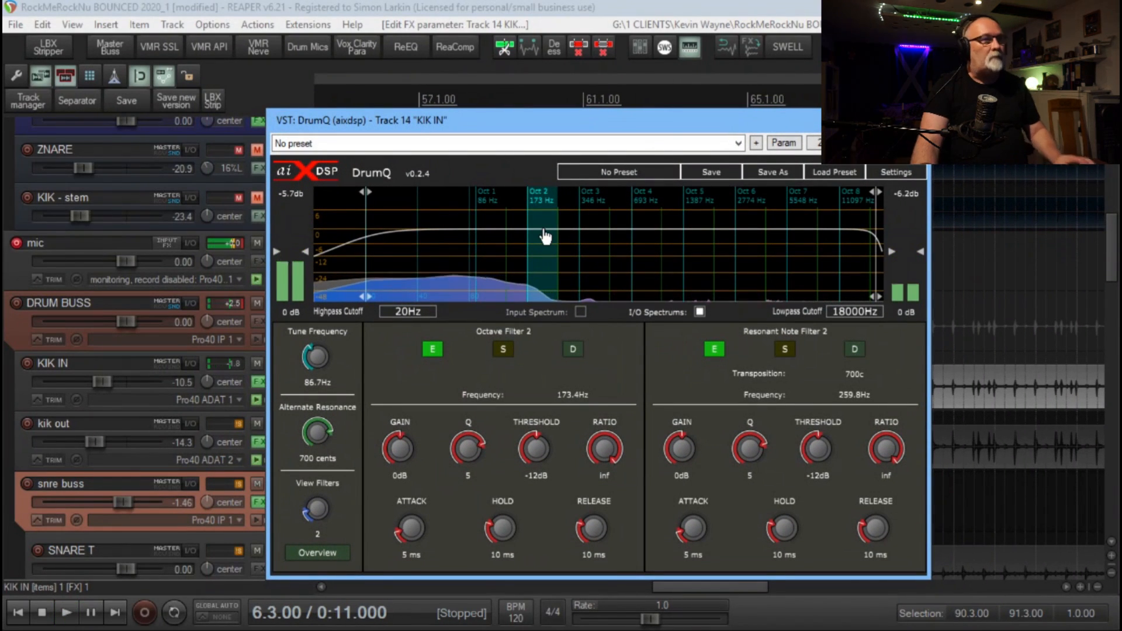
Play the kick again and set Octave Filter 1 to a Q of 0.92 and a gain of 6.3 dB
{"action": "left_click", "coordinate": [501, 241]}
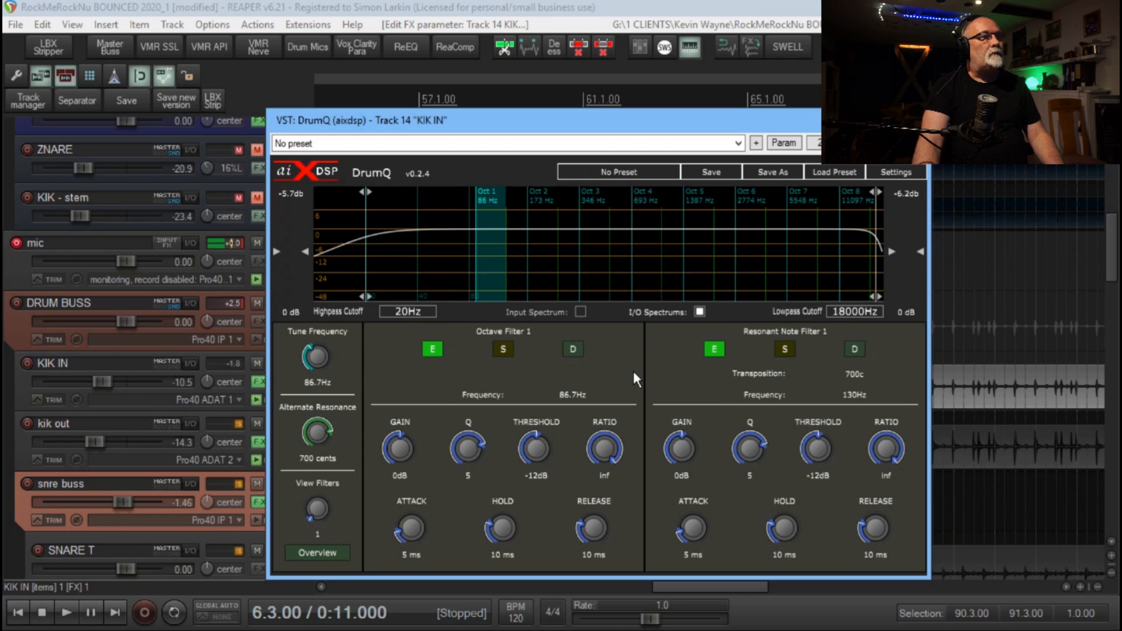
{"action": "key", "text": "space"}
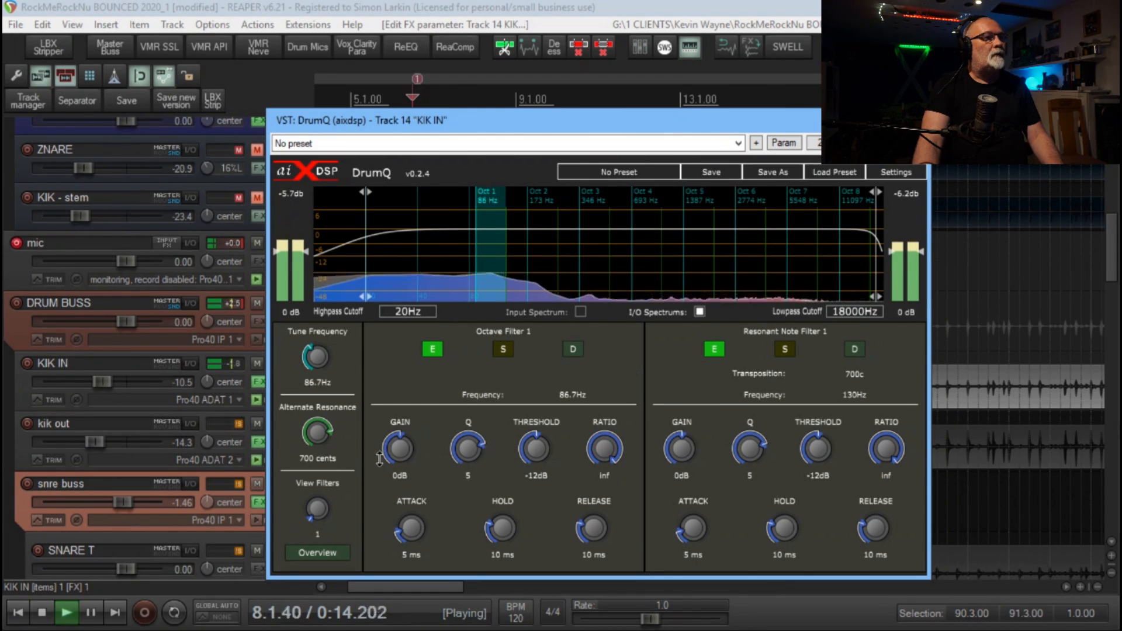
{"action": "left_click_drag", "start_coordinate": [405, 450], "coordinate": [405, 436]}
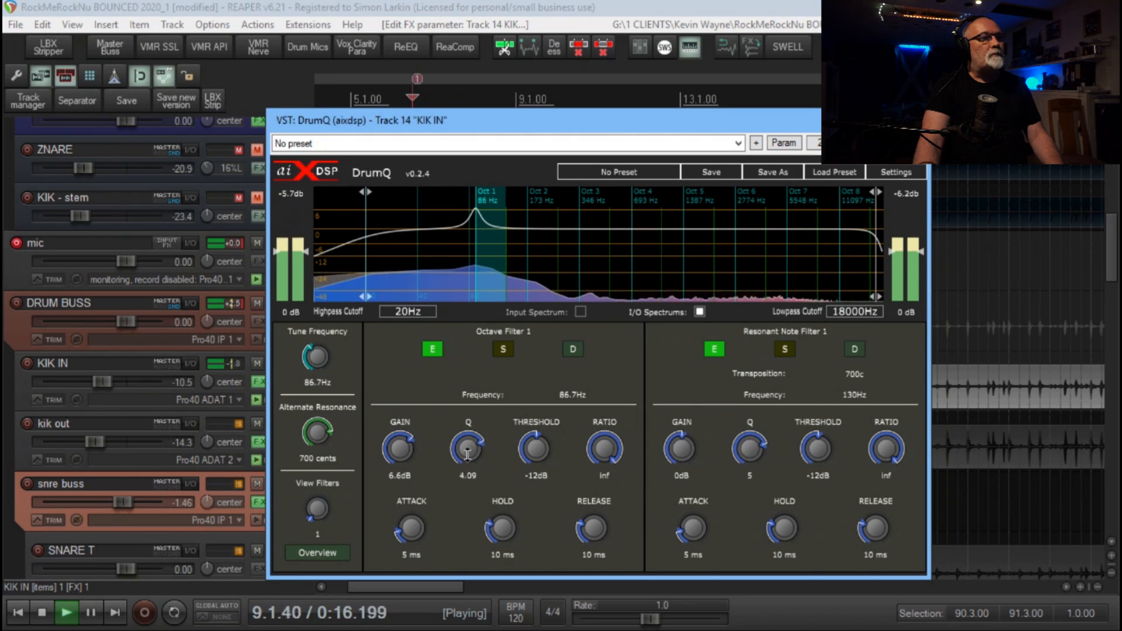
{"action": "left_click_drag", "start_coordinate": [468, 450], "coordinate": [468, 489]}
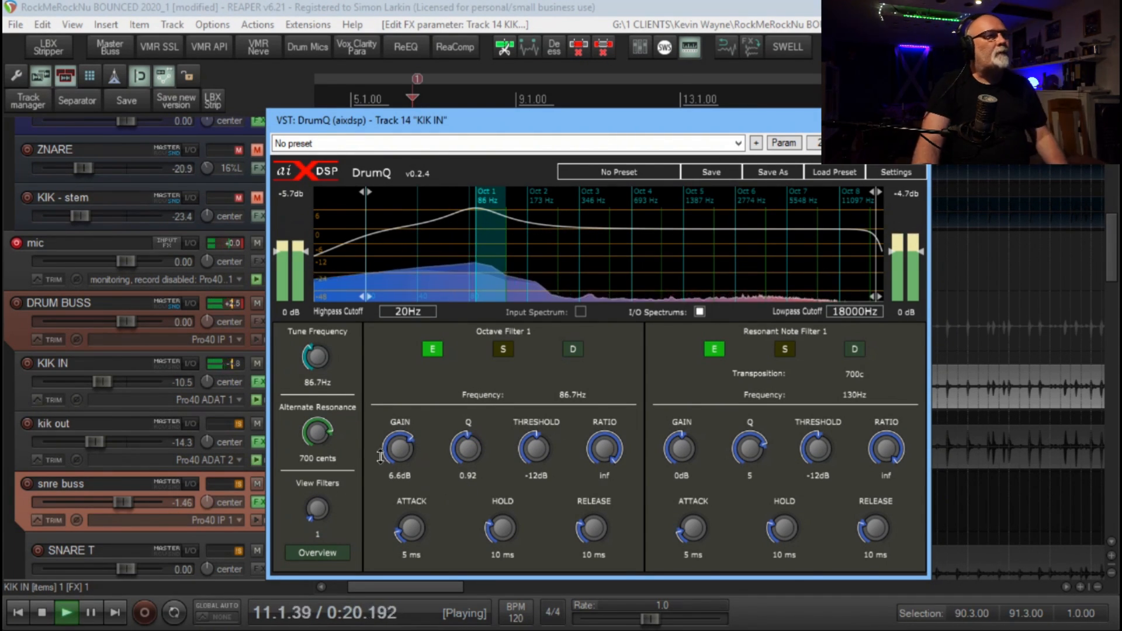
{"action": "left_click_drag", "start_coordinate": [401, 450], "coordinate": [401, 454]}
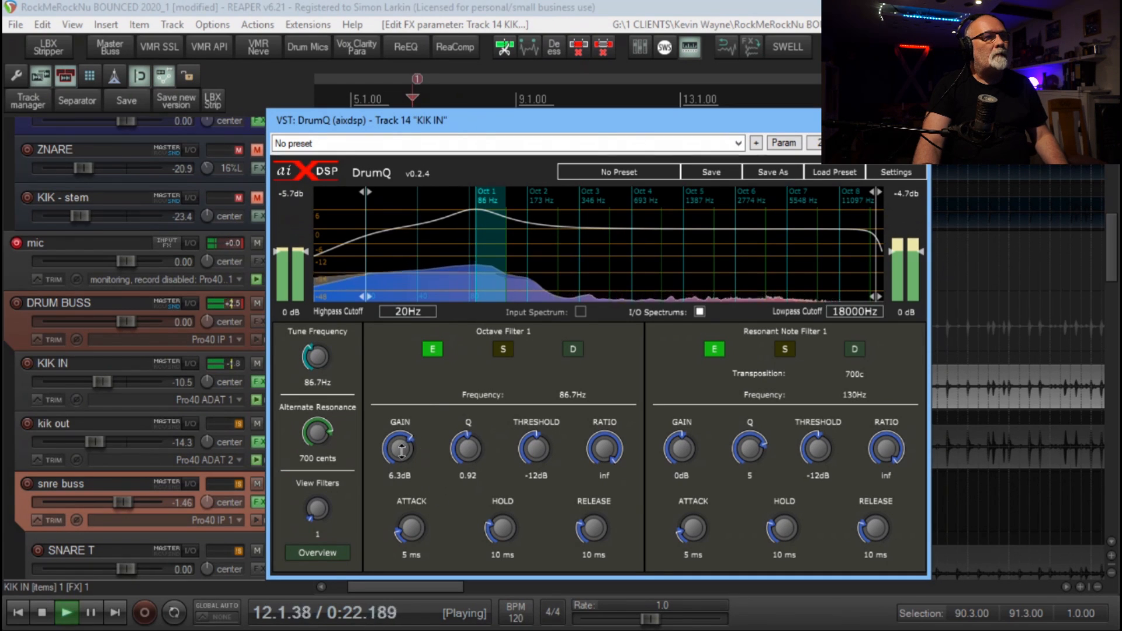
Compare the kick with DrumQ bypassed and active, and raise Octave Filter 1's gain to 12 dB
{"action": "left_click", "coordinate": [920, 143]}
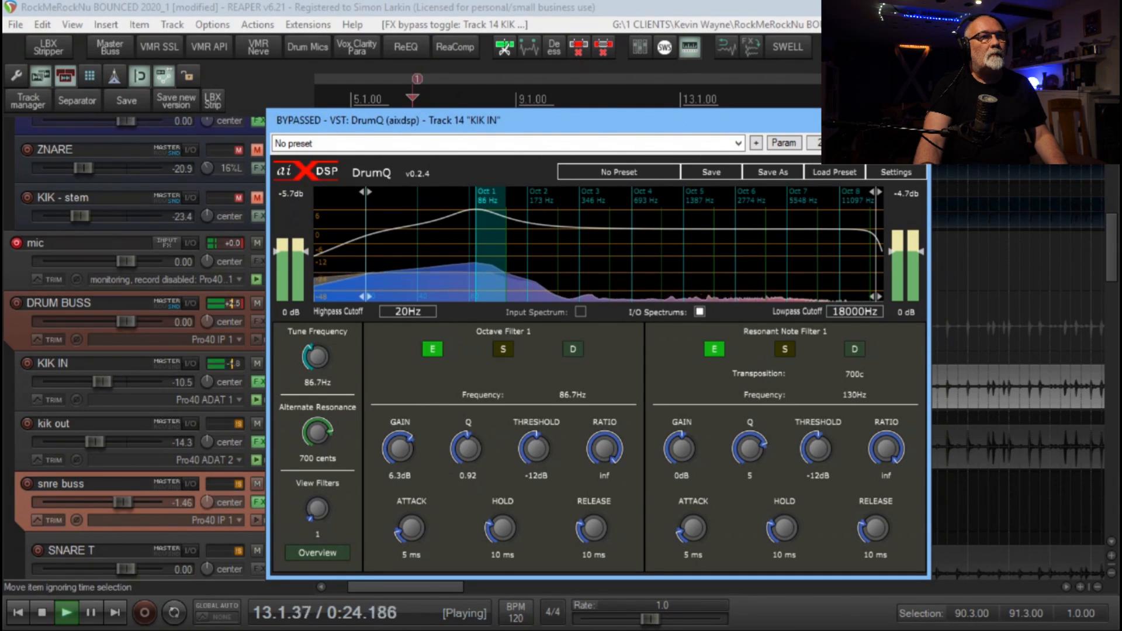
{"action": "left_click", "coordinate": [920, 144]}
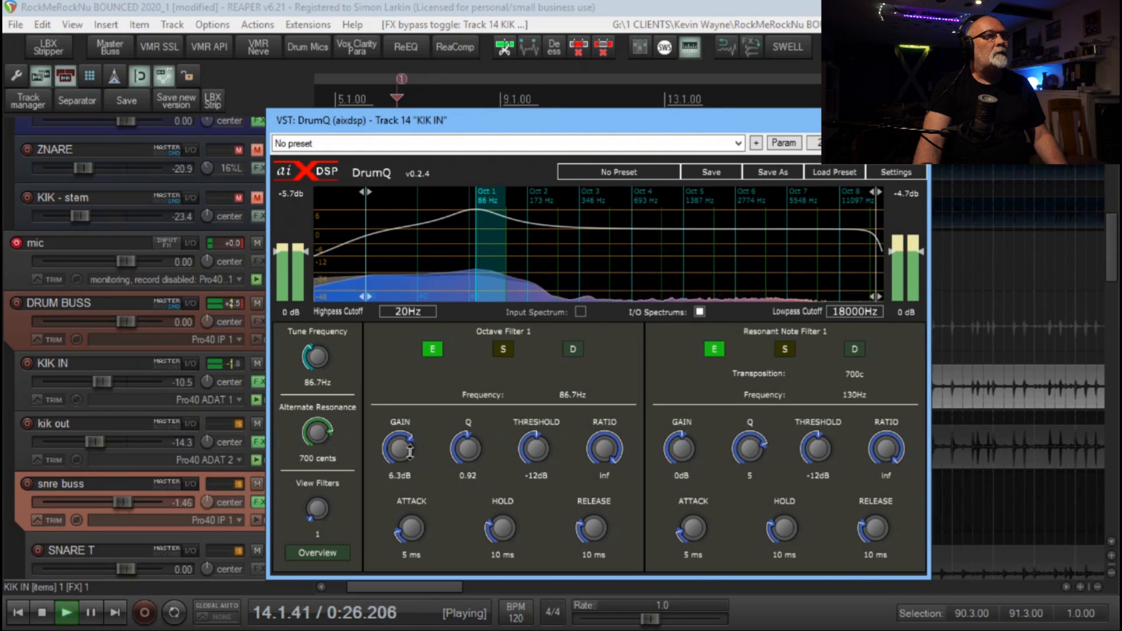
{"action": "left_click_drag", "start_coordinate": [413, 450], "coordinate": [420, 419]}
{"action": "left_click_drag", "start_coordinate": [518, 118], "coordinate": [550, 113]}
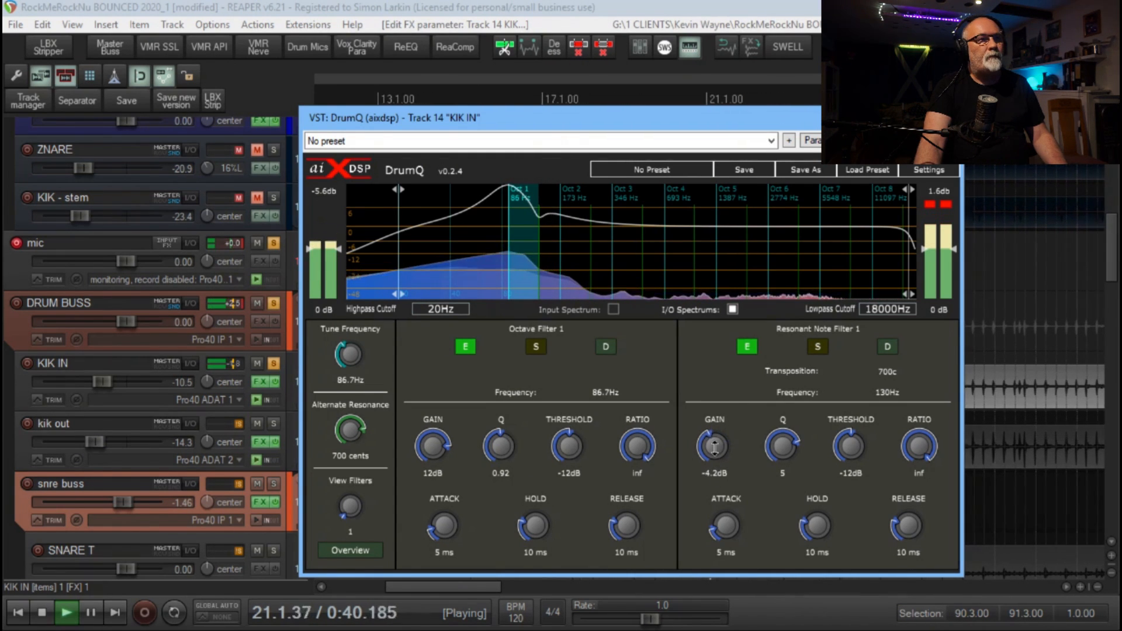
Select octave 2 and cut the gain of Octave Filter 2 to -3 dB
{"action": "left_click", "coordinate": [584, 263]}
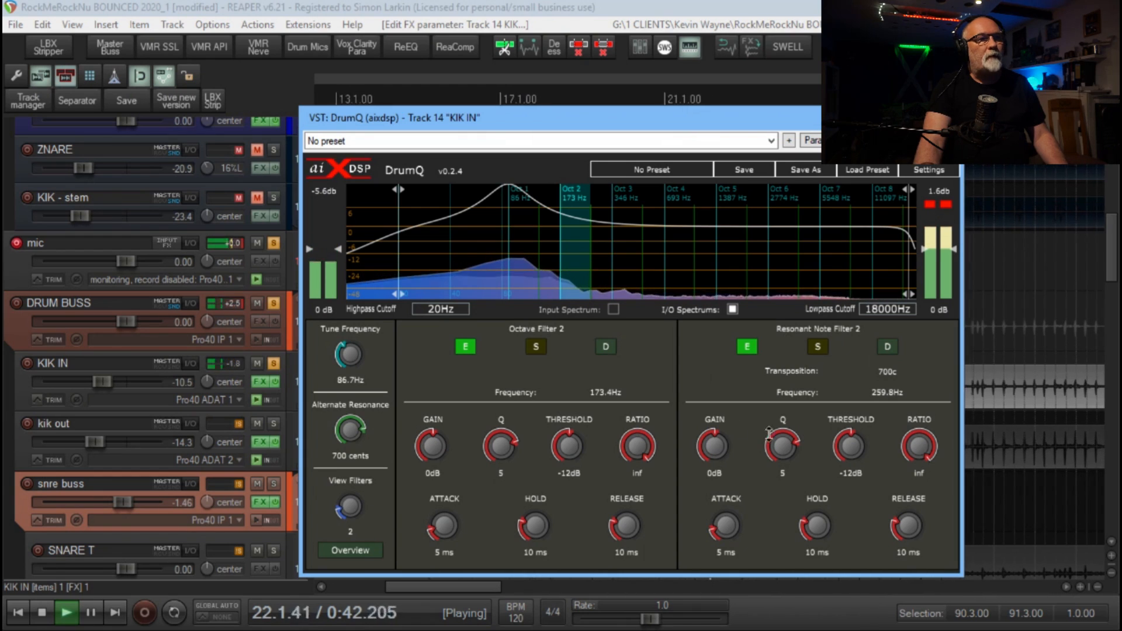
{"action": "left_click_drag", "start_coordinate": [432, 446], "coordinate": [440, 469]}
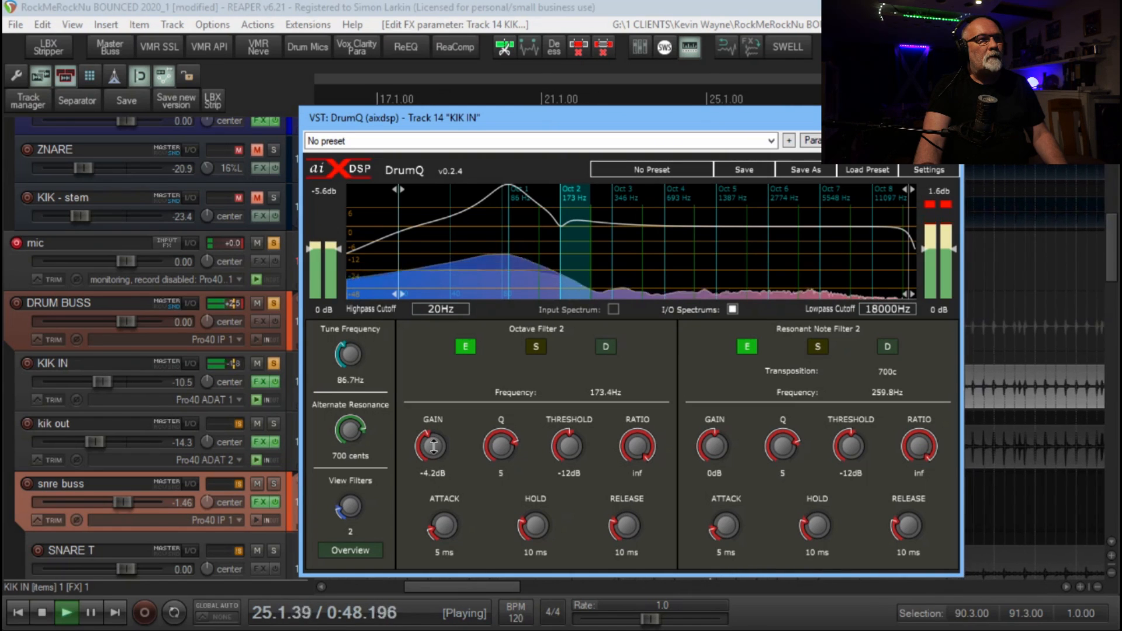
{"action": "left_click_drag", "start_coordinate": [433, 446], "coordinate": [433, 458]}
{"action": "double_click", "coordinate": [434, 445]}
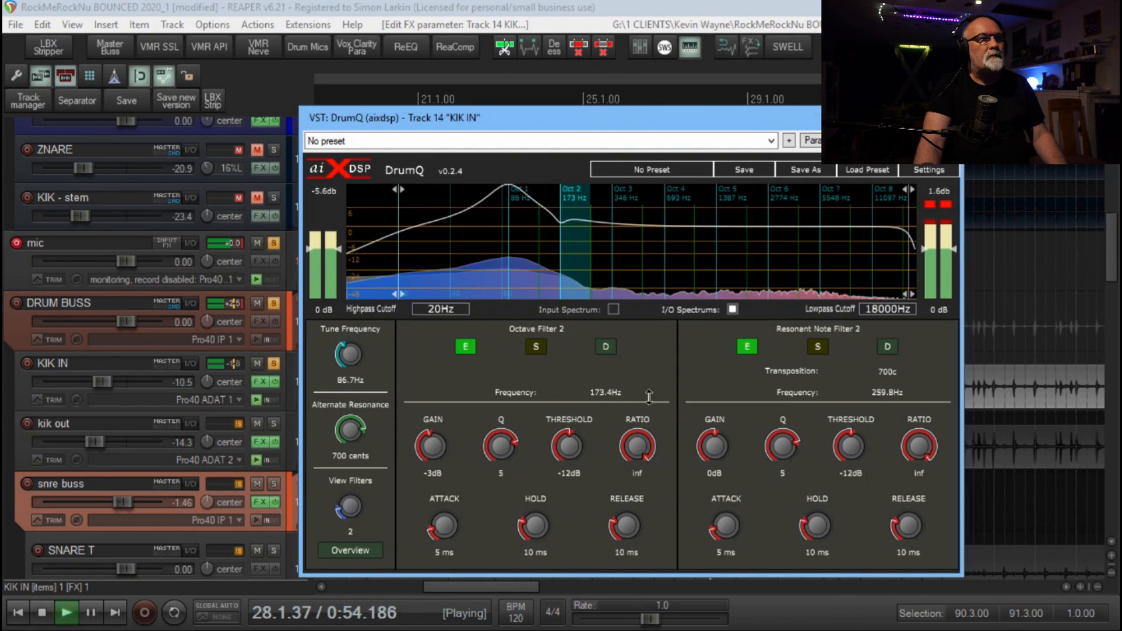
Try a gain boost of 10.6 dB on Resonant Note Filter 2 and display the octave 3 filters
{"action": "left_click_drag", "start_coordinate": [714, 445], "coordinate": [731, 400]}
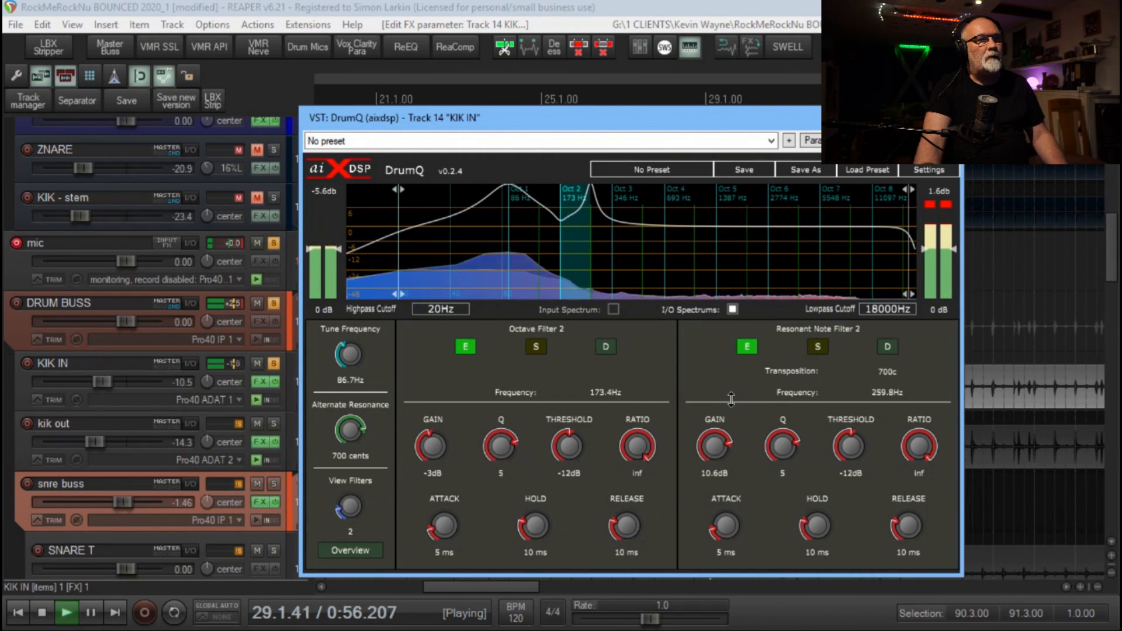
{"action": "left_click", "coordinate": [621, 237]}
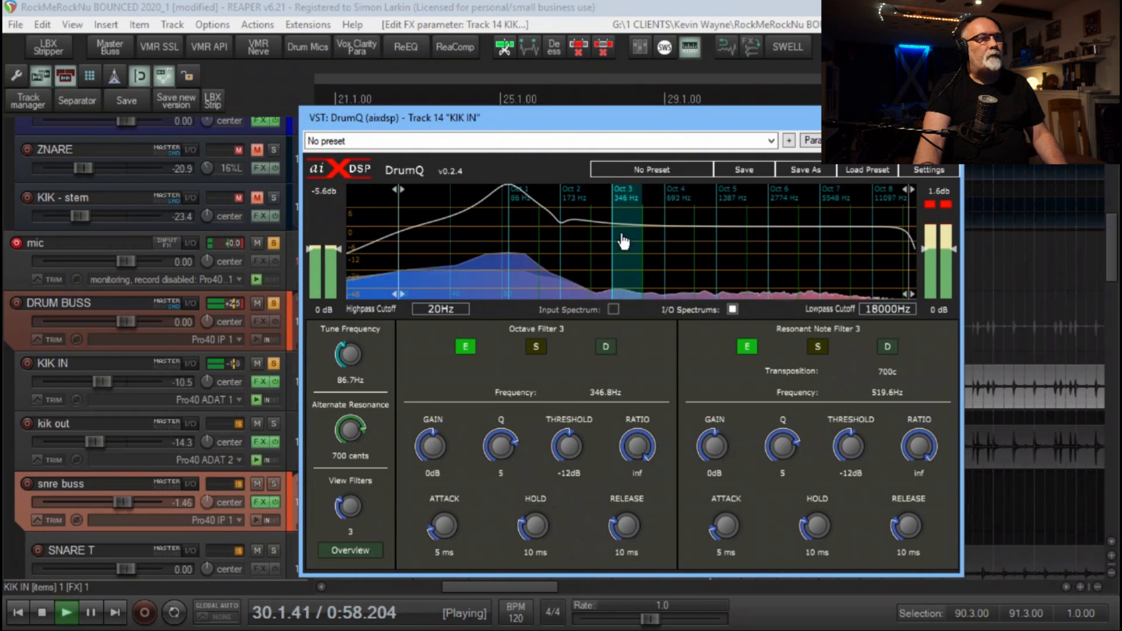
Try a 6.5 dB boost on Octave Filter 3, and settle on a slight gain cut
{"action": "left_click_drag", "start_coordinate": [425, 431], "coordinate": [446, 419]}
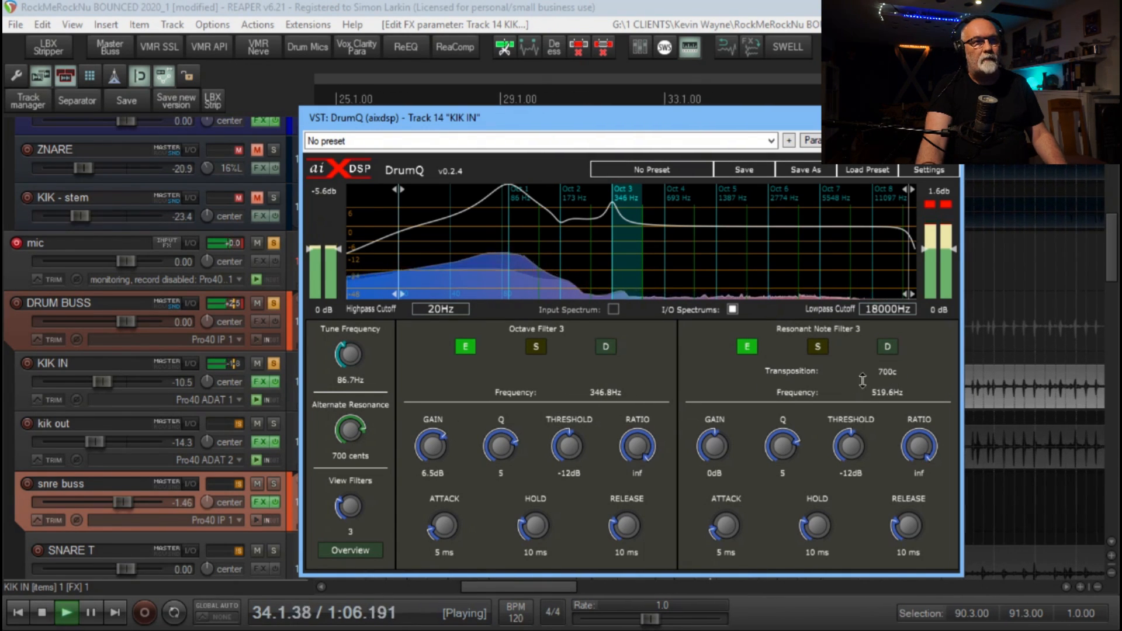
{"action": "left_click_drag", "start_coordinate": [432, 444], "coordinate": [431, 508]}
Try a 7.3 dB boost on Octave Filter 4 and reset its gain to 0 dB
{"action": "left_click", "coordinate": [676, 258]}
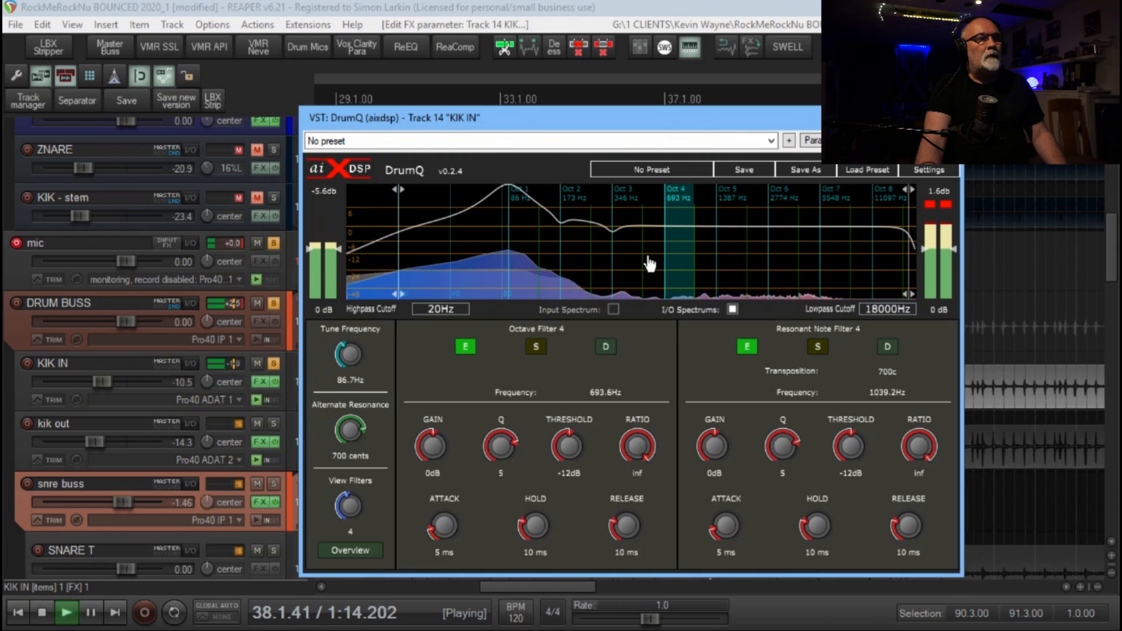
{"action": "left_click_drag", "start_coordinate": [440, 453], "coordinate": [434, 448]}
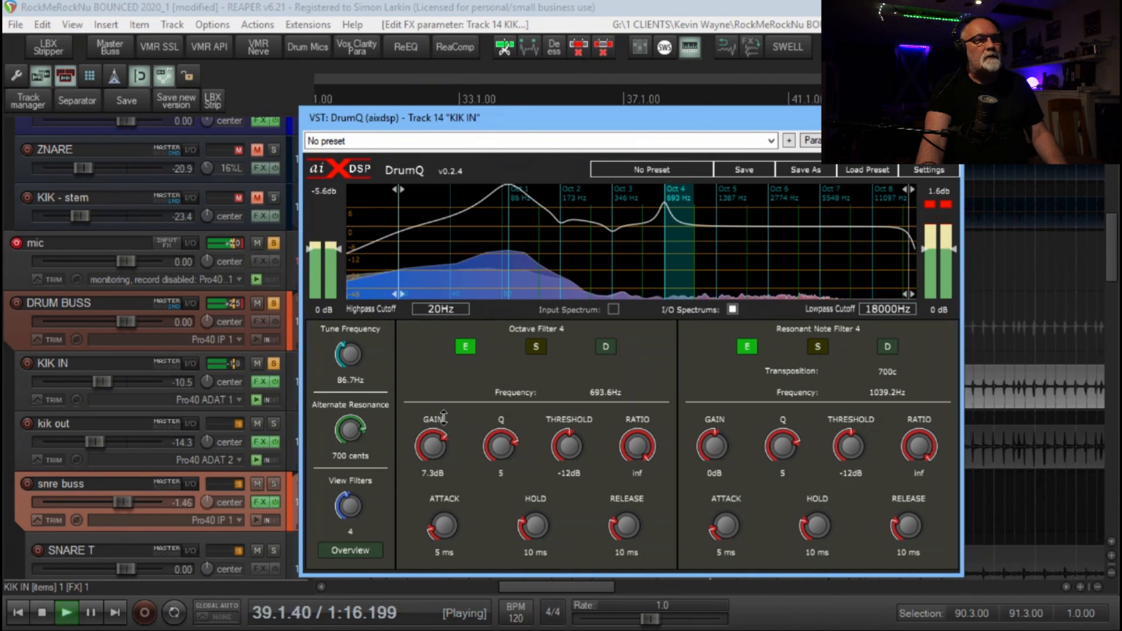
{"action": "double_click", "coordinate": [435, 448]}
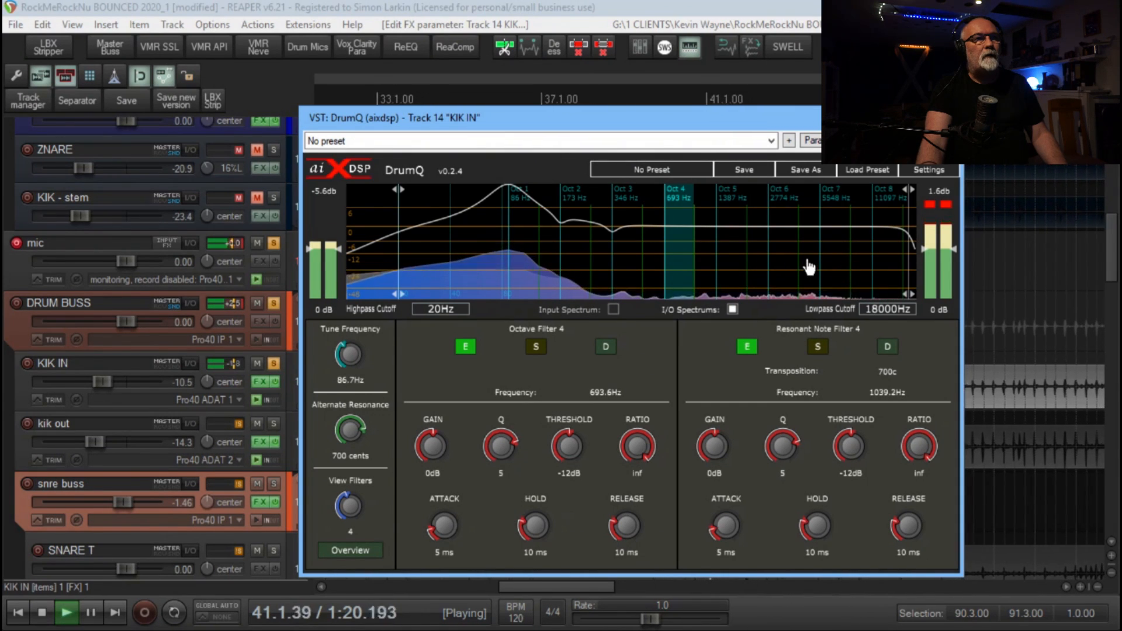
Set Octave Filter 7 to a gain of 9.2 dB and a Q of 1.33, and check KIK IN by toggling its solo
{"action": "left_click", "coordinate": [827, 236]}
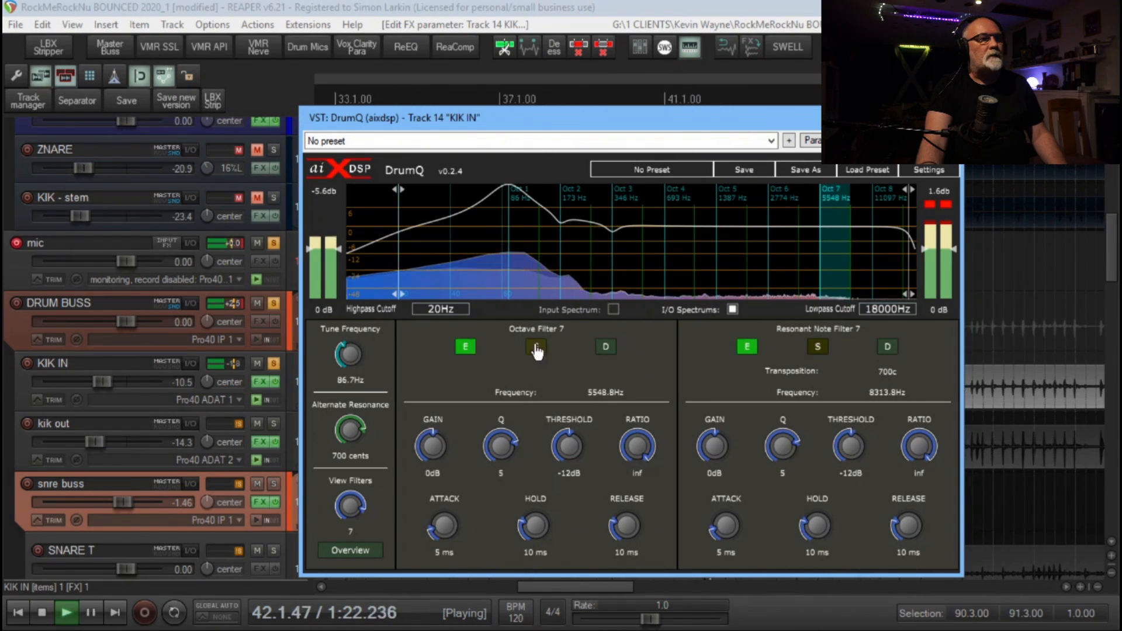
{"action": "left_click_drag", "start_coordinate": [431, 448], "coordinate": [434, 414]}
{"action": "left_click_drag", "start_coordinate": [501, 440], "coordinate": [502, 465]}
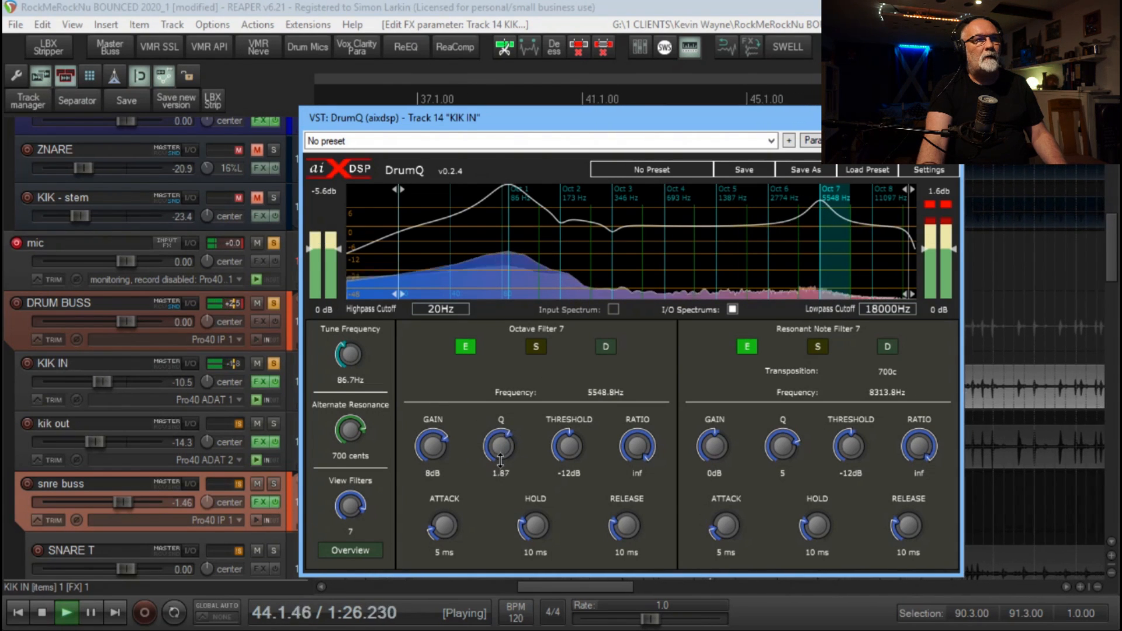
{"action": "mouse_move", "coordinate": [432, 445]}
{"action": "left_mouse_down"}
{"action": "mouse_move", "coordinate": [430, 427]}
{"action": "mouse_move", "coordinate": [428, 444]}
{"action": "left_mouse_up"}
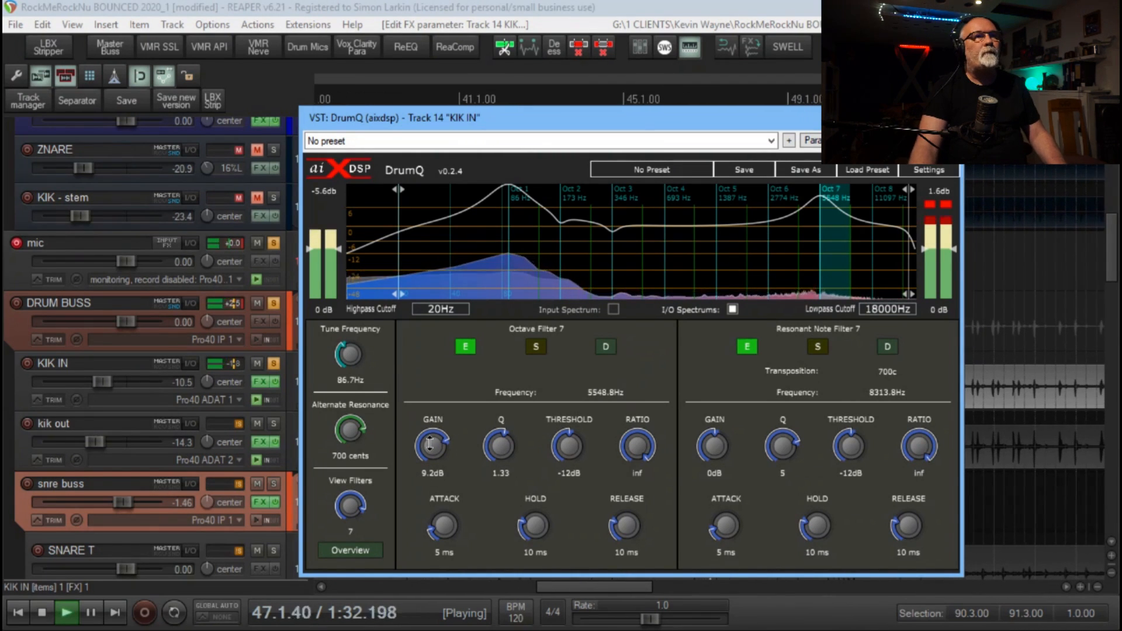
{"action": "left_click", "coordinate": [273, 363]}
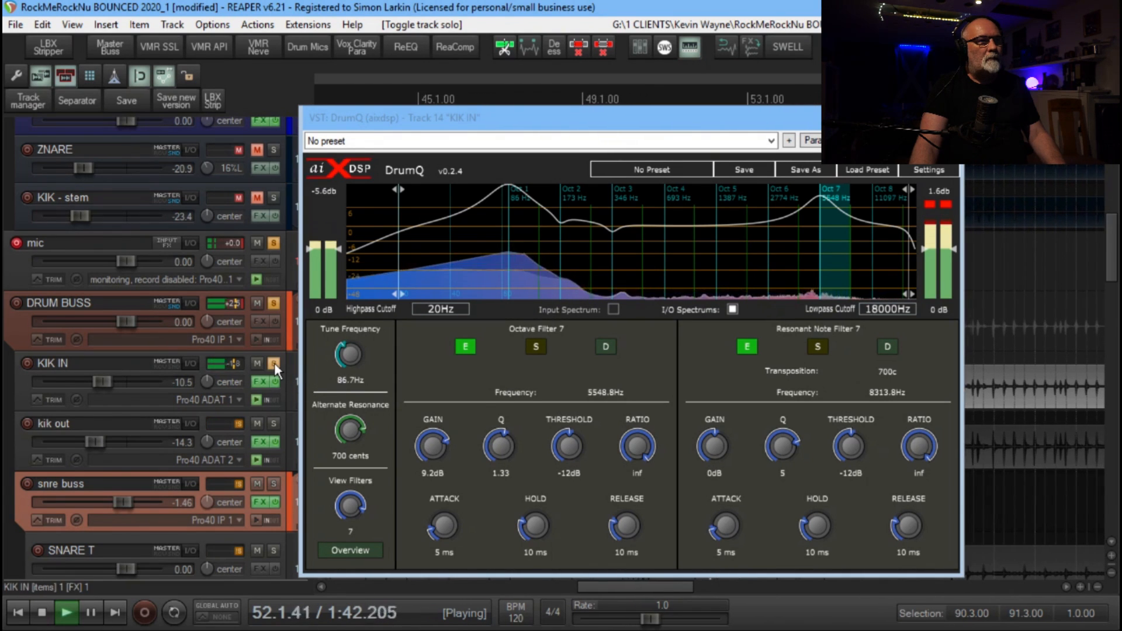
{"action": "left_click", "coordinate": [275, 362]}
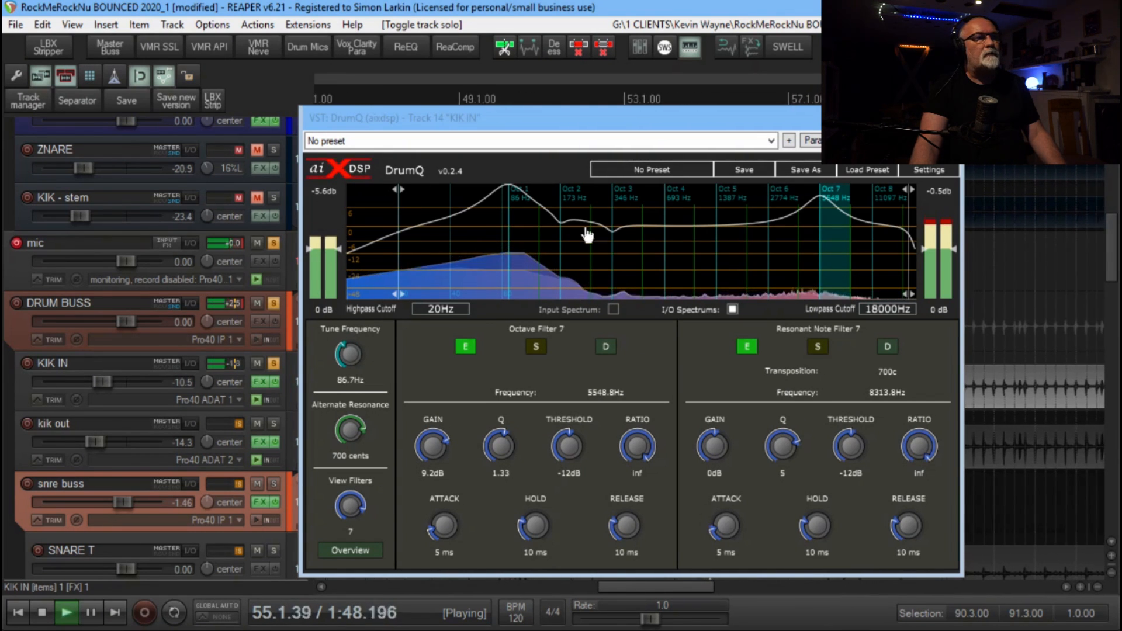
Lower DrumQ's output level to -3.6 dB and compare the kick with the plug-in bypassed and active
{"action": "left_click_drag", "start_coordinate": [954, 248], "coordinate": [958, 265]}
{"action": "left_click", "coordinate": [942, 192]}
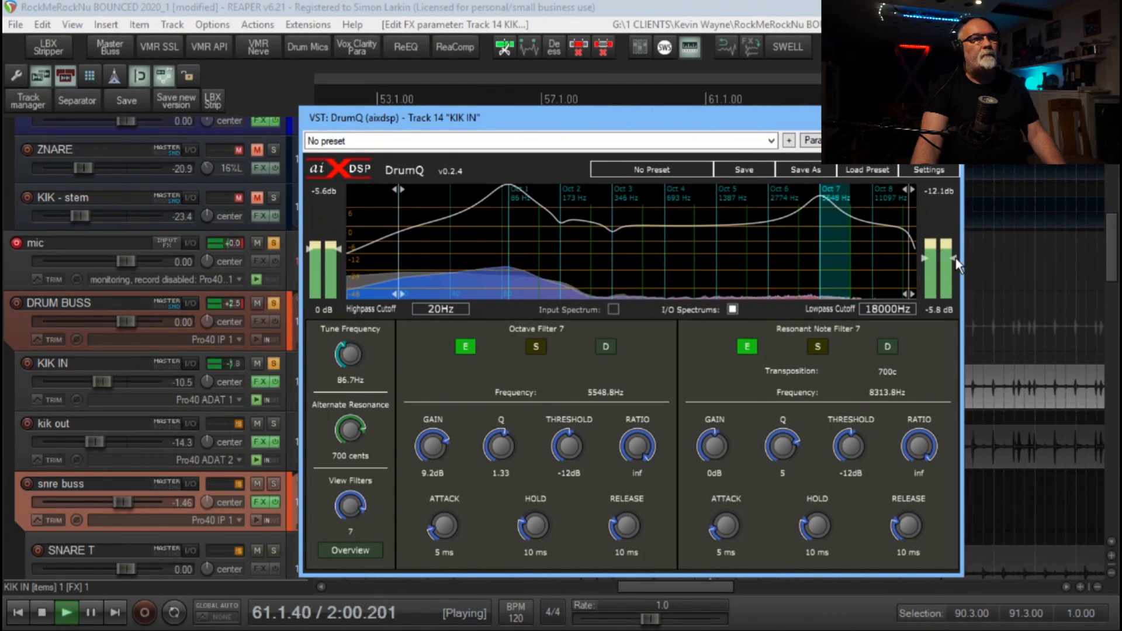
{"action": "left_click_drag", "start_coordinate": [956, 258], "coordinate": [958, 254]}
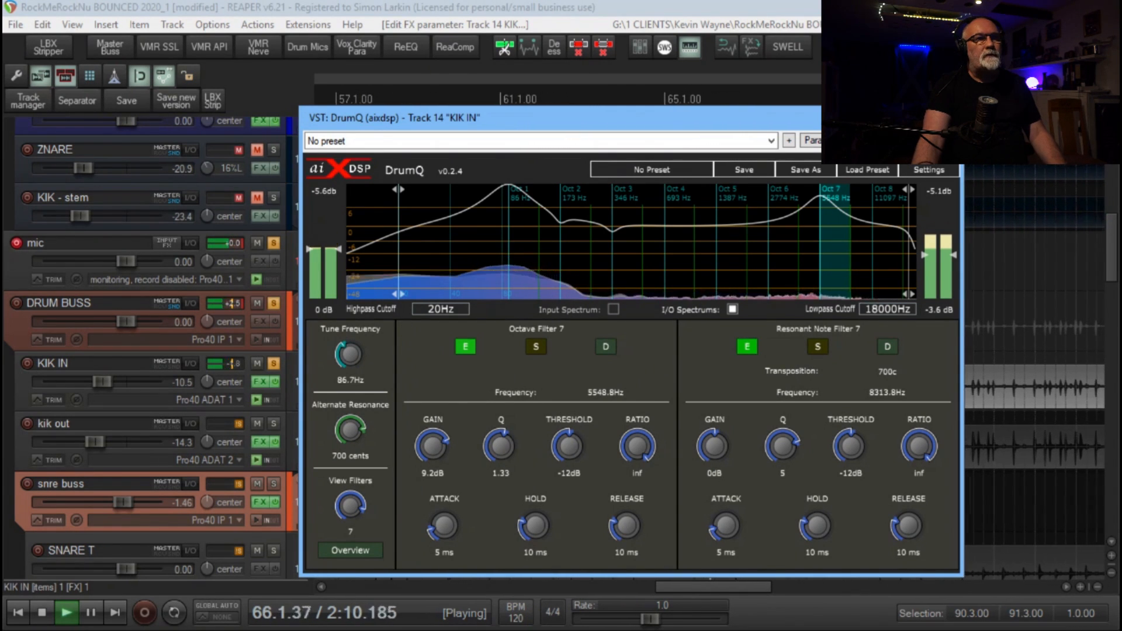
{"action": "left_click", "coordinate": [952, 141]}
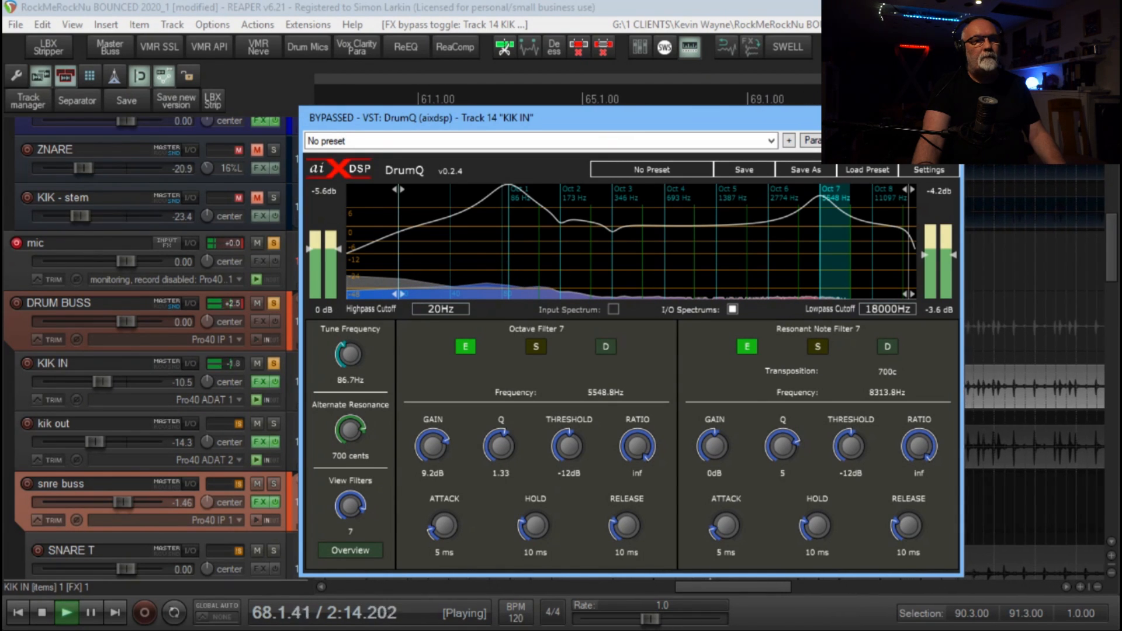
{"action": "left_click", "coordinate": [952, 141]}
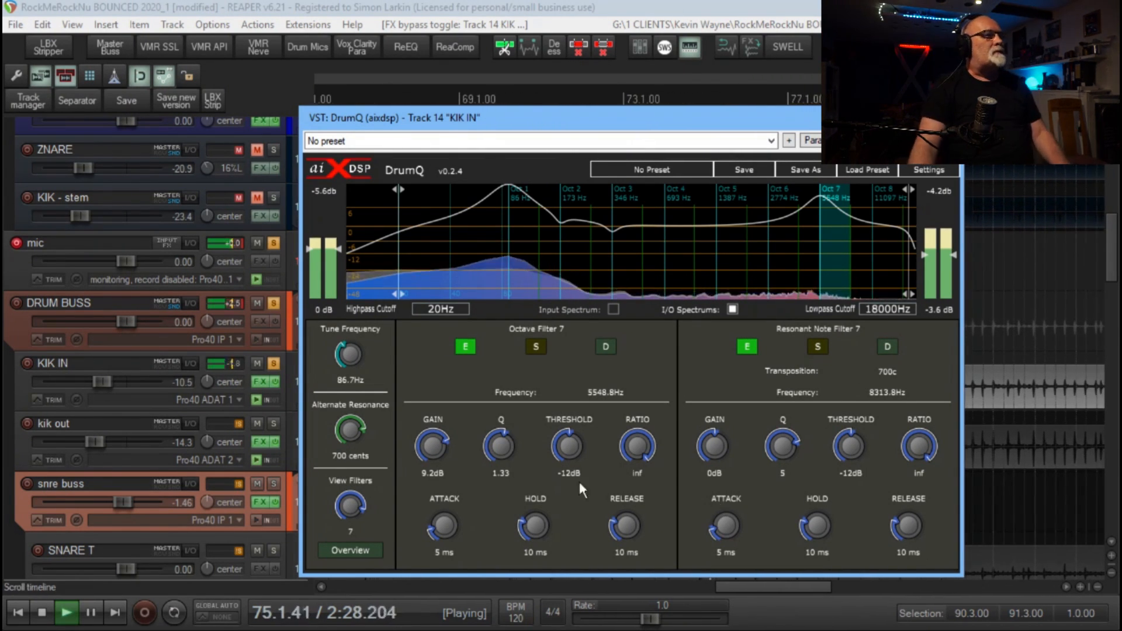
Solo kik out instead of KIK IN and show kik out's DrumQ window in place of KIK IN's
{"action": "left_click", "coordinate": [273, 363]}
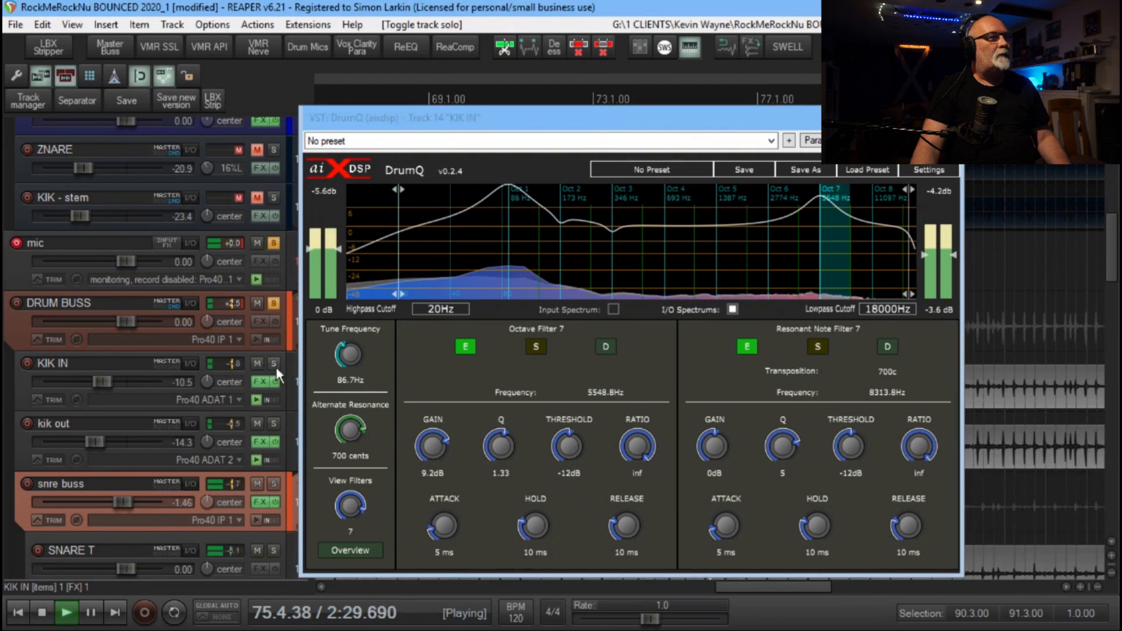
{"action": "left_click", "coordinate": [273, 422]}
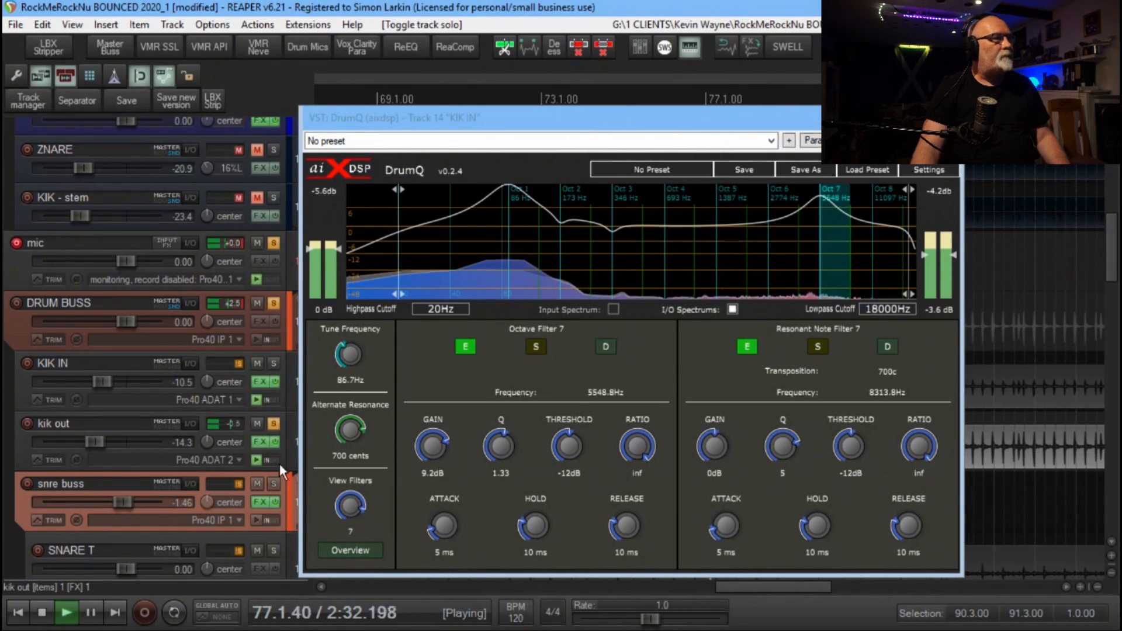
{"action": "left_click", "coordinate": [257, 441]}
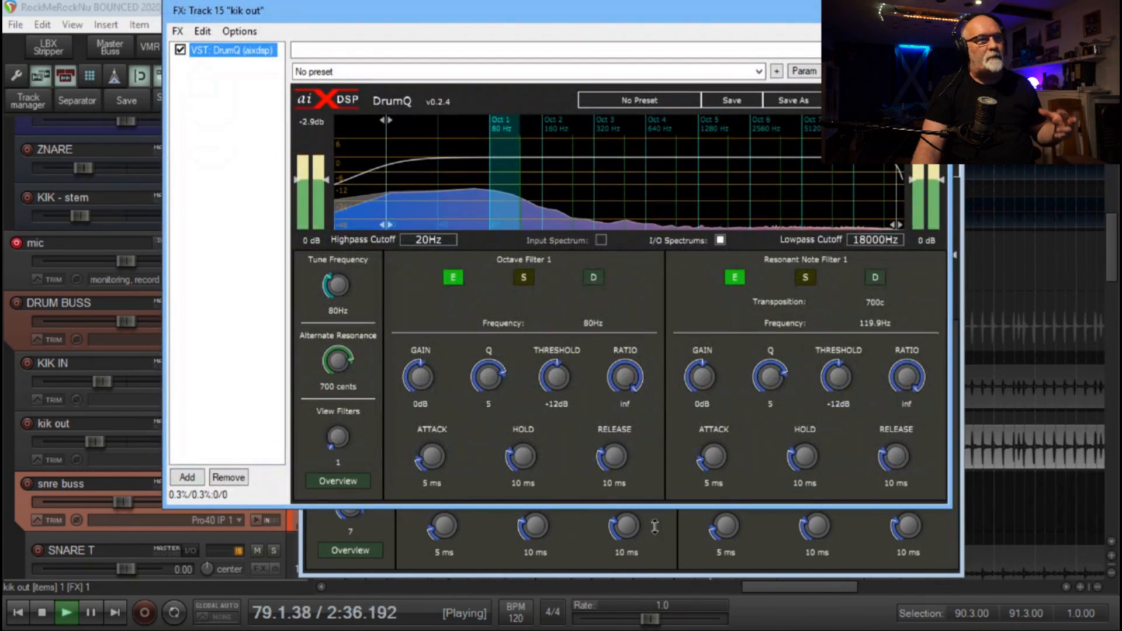
{"action": "left_click", "coordinate": [948, 118]}
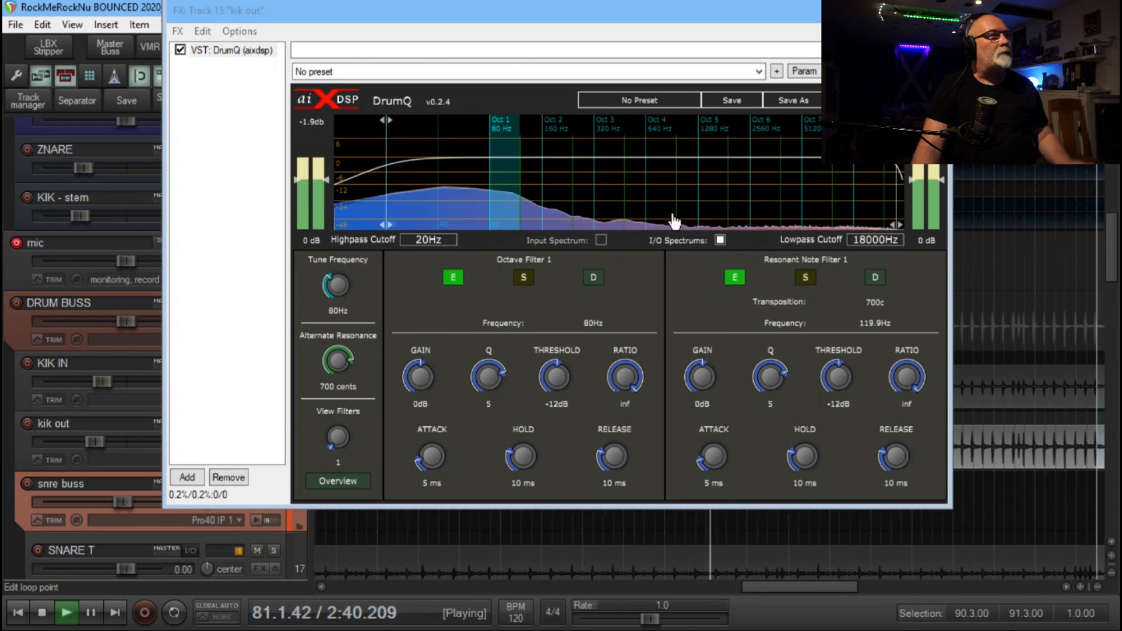
{"action": "left_click_drag", "start_coordinate": [511, 12], "coordinate": [439, 111]}
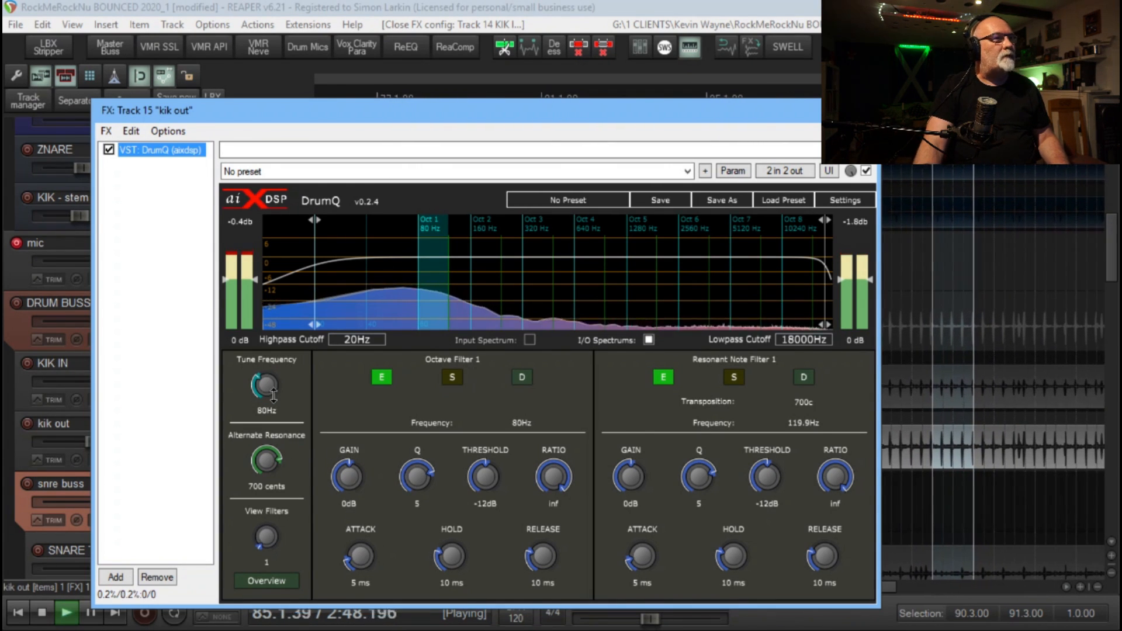
Tune kik out's DrumQ to 62.4 Hz and set Octave Filter 1 to a gain of 6.3 dB and a Q of 1.26
{"action": "left_click_drag", "start_coordinate": [274, 395], "coordinate": [271, 411]}
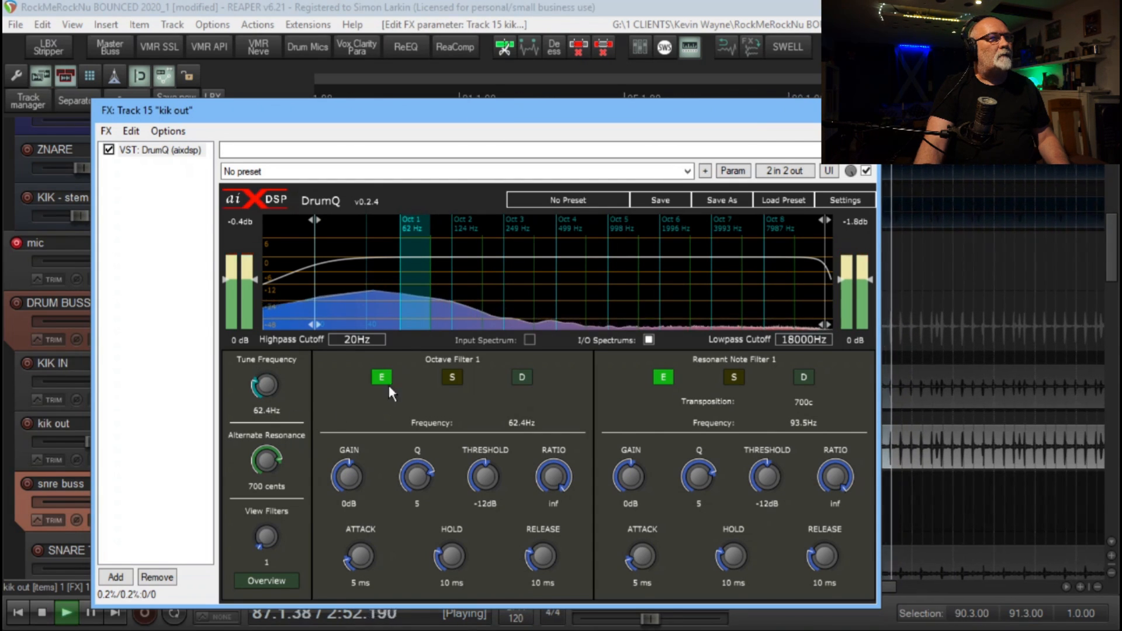
{"action": "left_click_drag", "start_coordinate": [350, 478], "coordinate": [351, 461]}
{"action": "left_click_drag", "start_coordinate": [417, 477], "coordinate": [419, 492]}
{"action": "left_click_drag", "start_coordinate": [347, 488], "coordinate": [352, 486]}
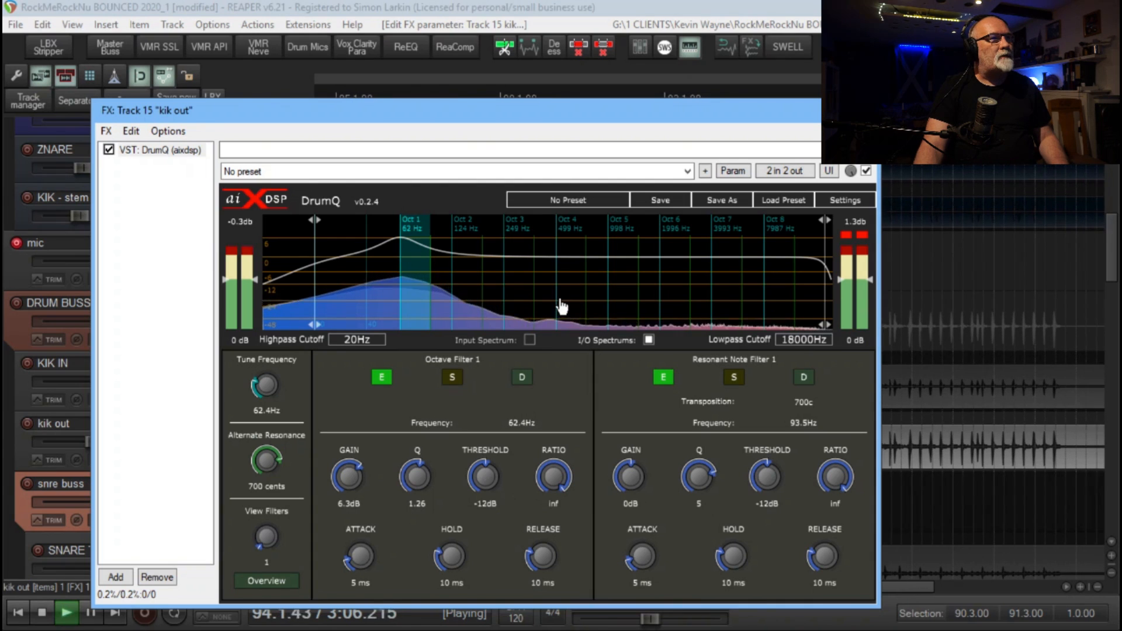
Select octave 3 and cut the gain of Octave Filter 3 to -4.4 dB on kik out
{"action": "left_click", "coordinate": [515, 284]}
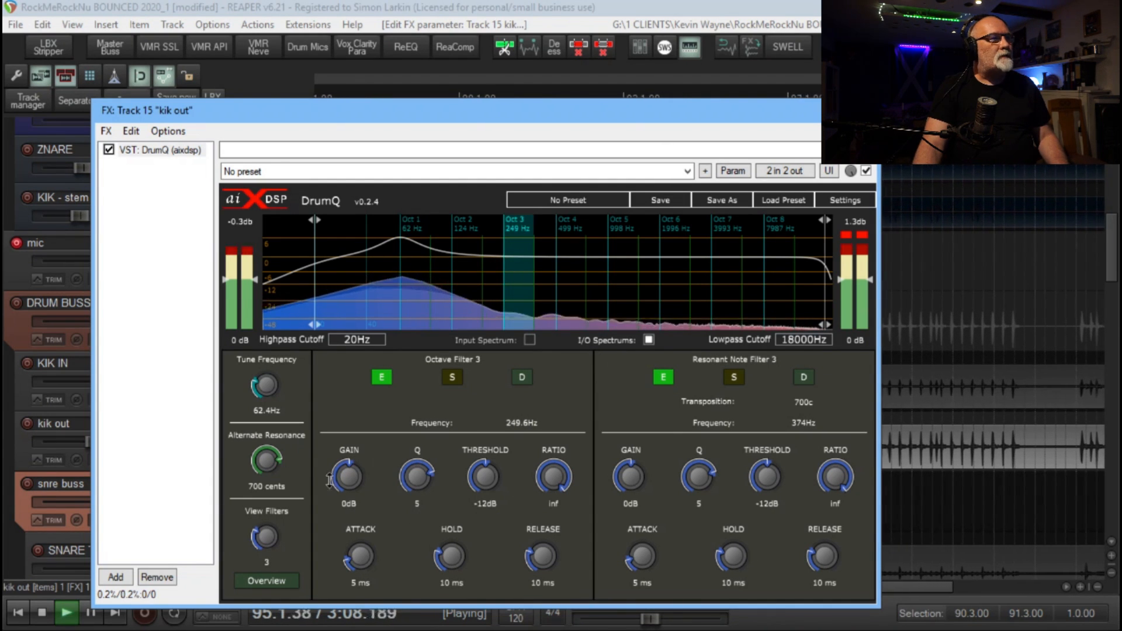
{"action": "left_click_drag", "start_coordinate": [329, 480], "coordinate": [359, 503]}
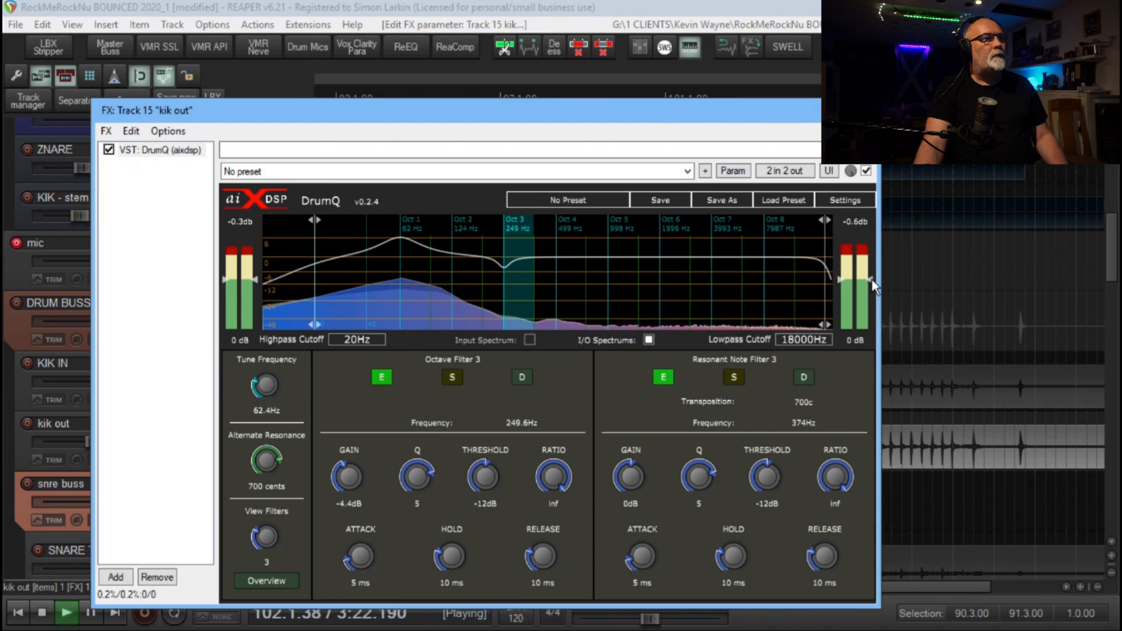
Replay kik out from marker 1, set its DrumQ output level to -0.5 dB, and close the effects window
{"action": "left_click_drag", "start_coordinate": [872, 282], "coordinate": [871, 285]}
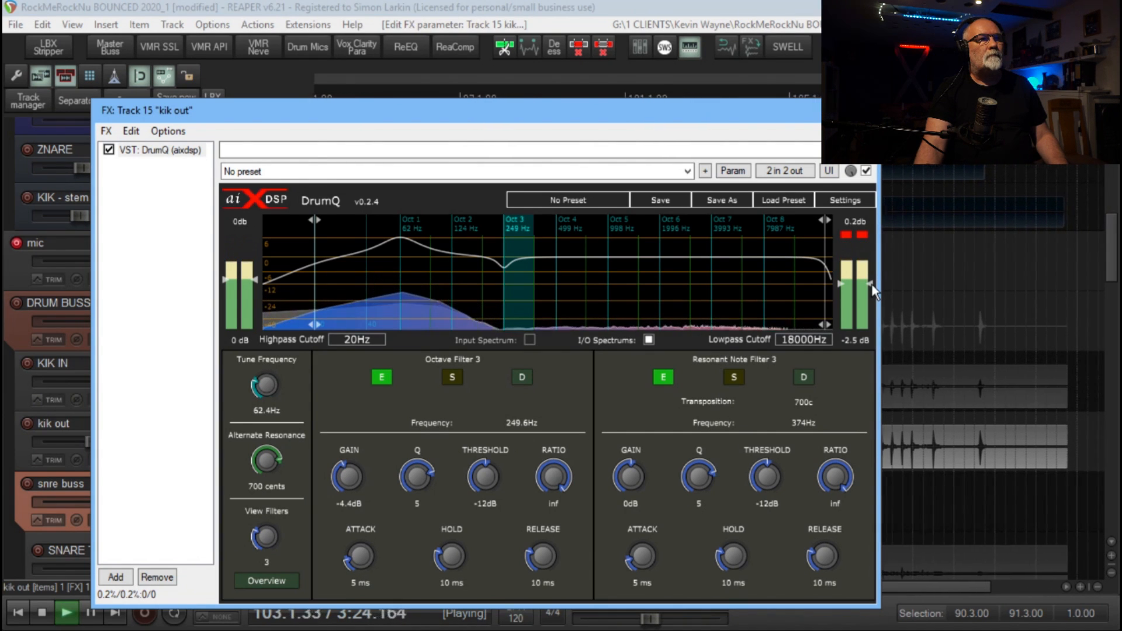
{"action": "key", "text": "1"}
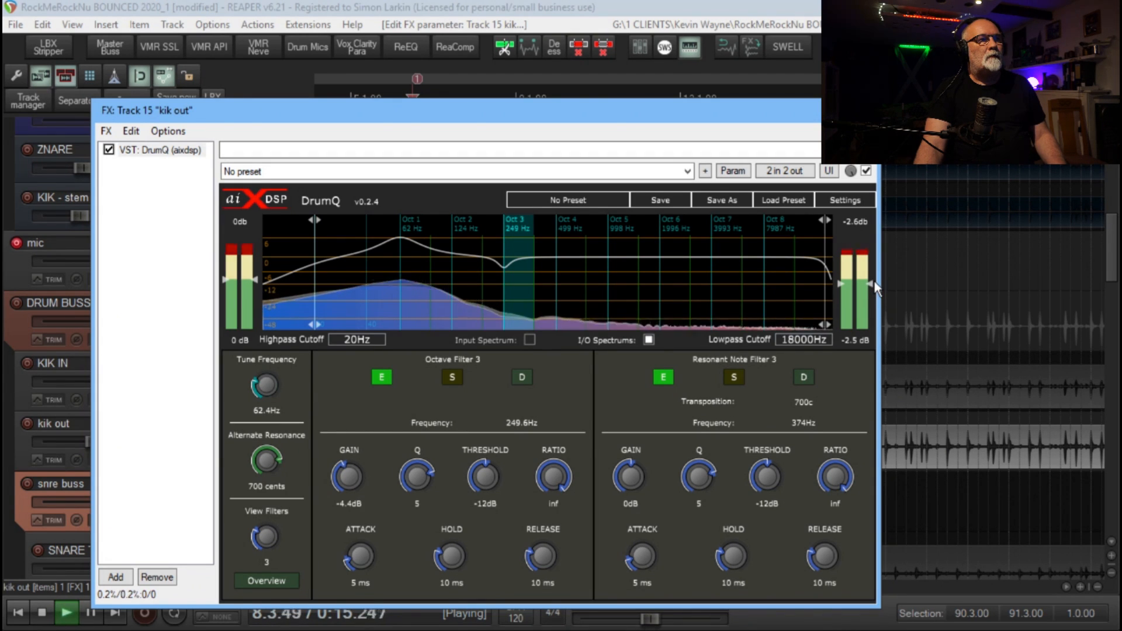
{"action": "left_click_drag", "start_coordinate": [869, 284], "coordinate": [871, 282]}
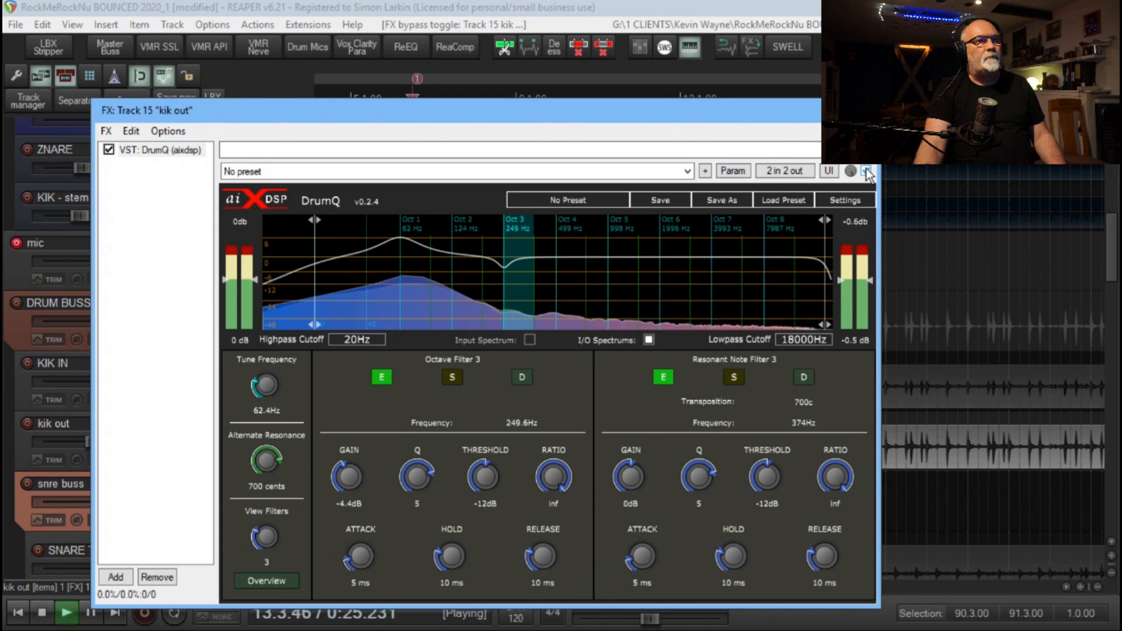
{"action": "left_click", "coordinate": [867, 110]}
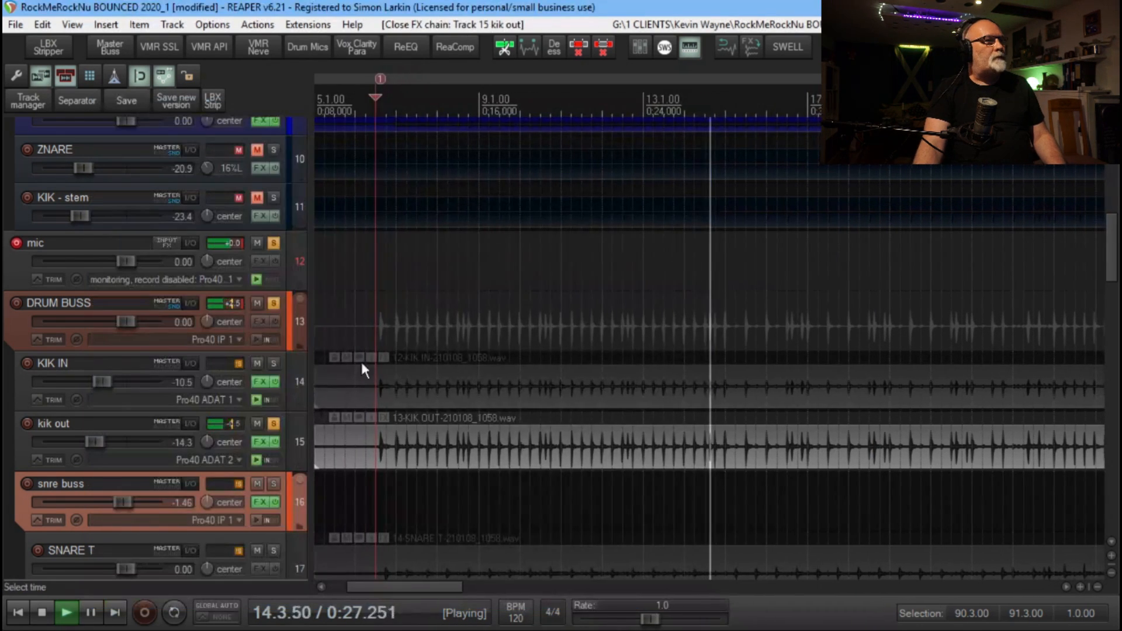
Solo KIK IN together with kik out and compare both tracks with their effects disabled and enabled
{"action": "left_click", "coordinate": [273, 363]}
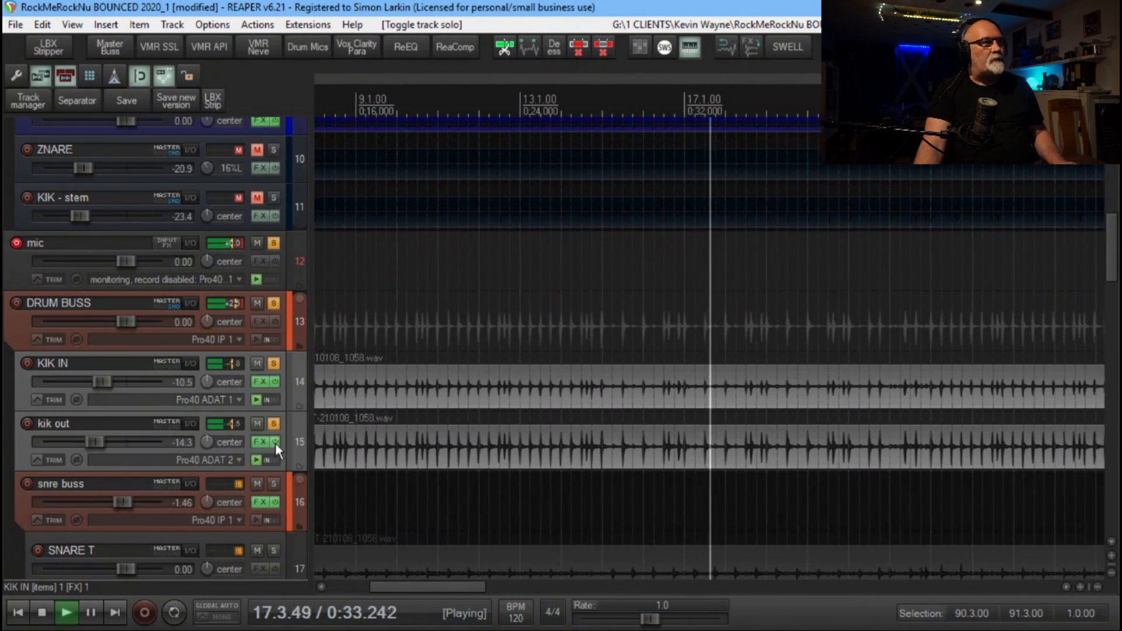
{"action": "left_click", "coordinate": [275, 442]}
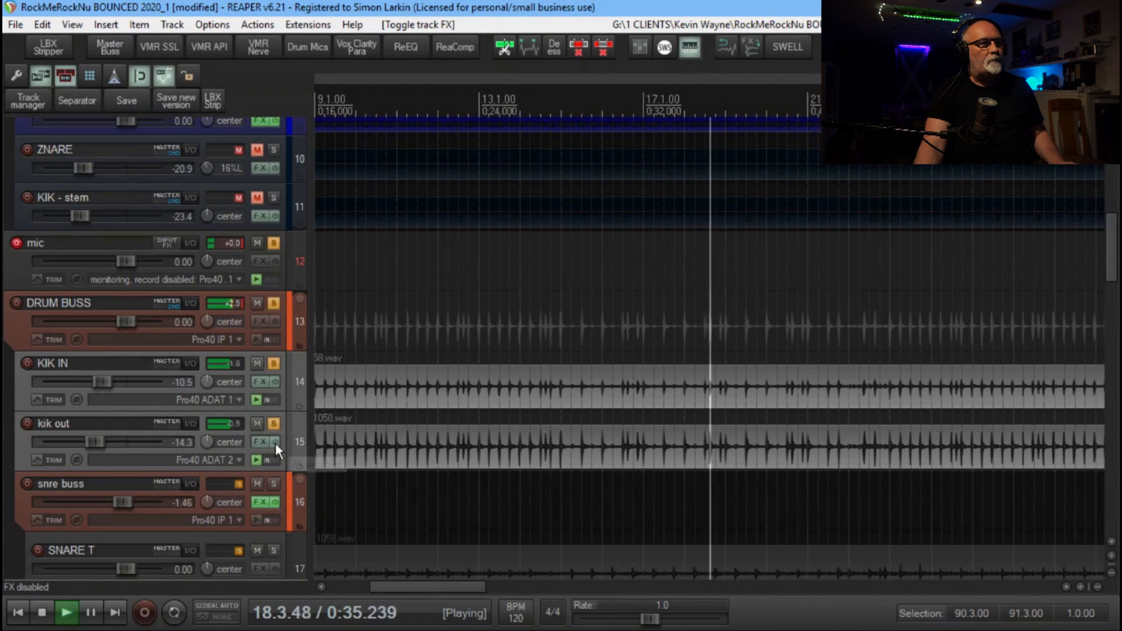
{"action": "left_click", "coordinate": [275, 443]}
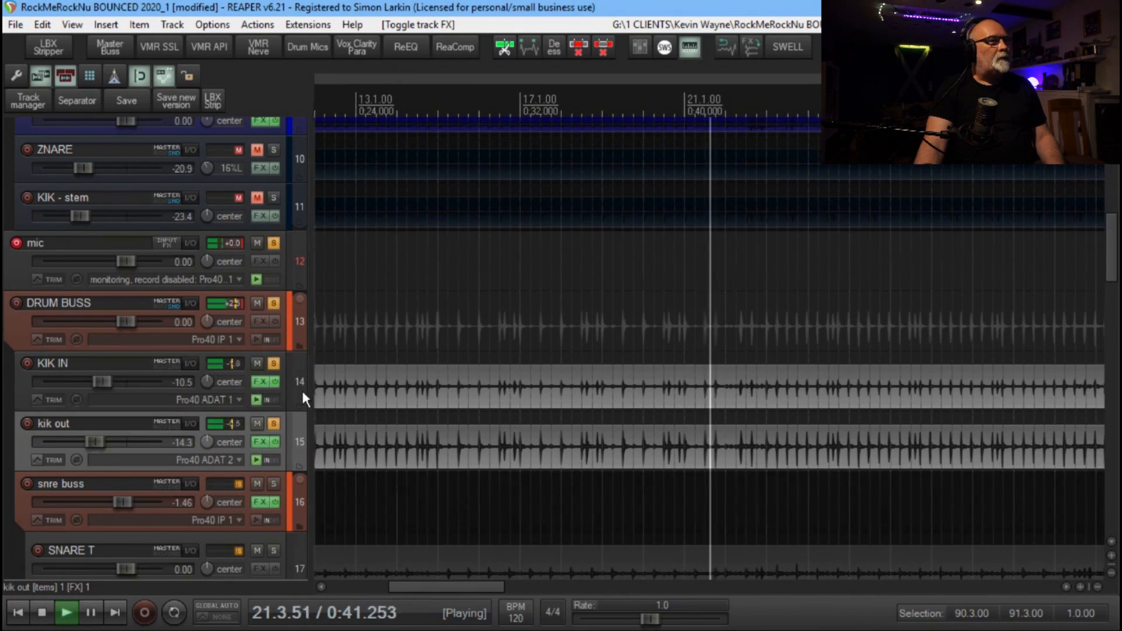
Solo snre buss in place of the two kick tracks and stop playback
{"action": "scroll", "coordinate": [303, 395], "scroll_direction": "down", "scroll_amount": 2}
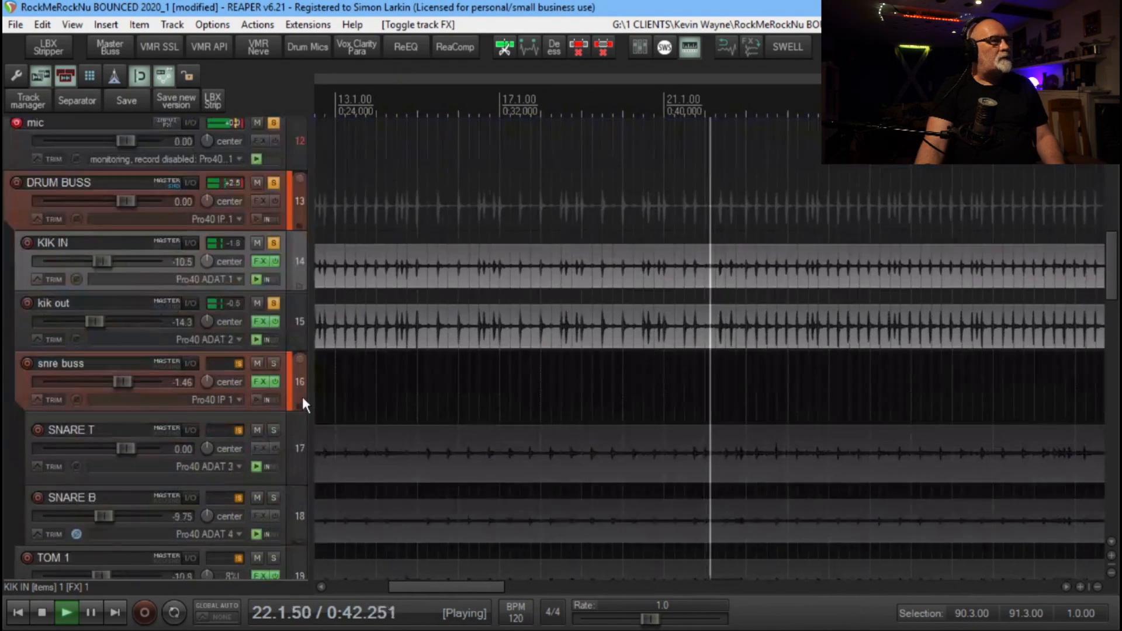
{"action": "left_click", "coordinate": [274, 363]}
{"action": "left_click", "coordinate": [274, 302]}
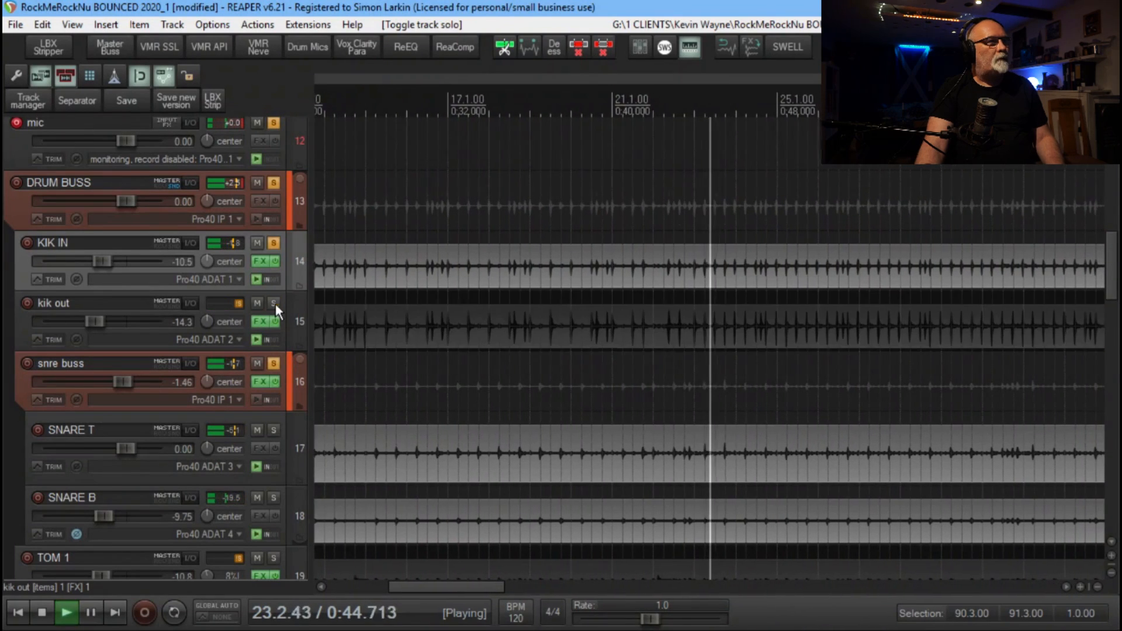
{"action": "left_click", "coordinate": [273, 242]}
{"action": "key", "text": "space"}
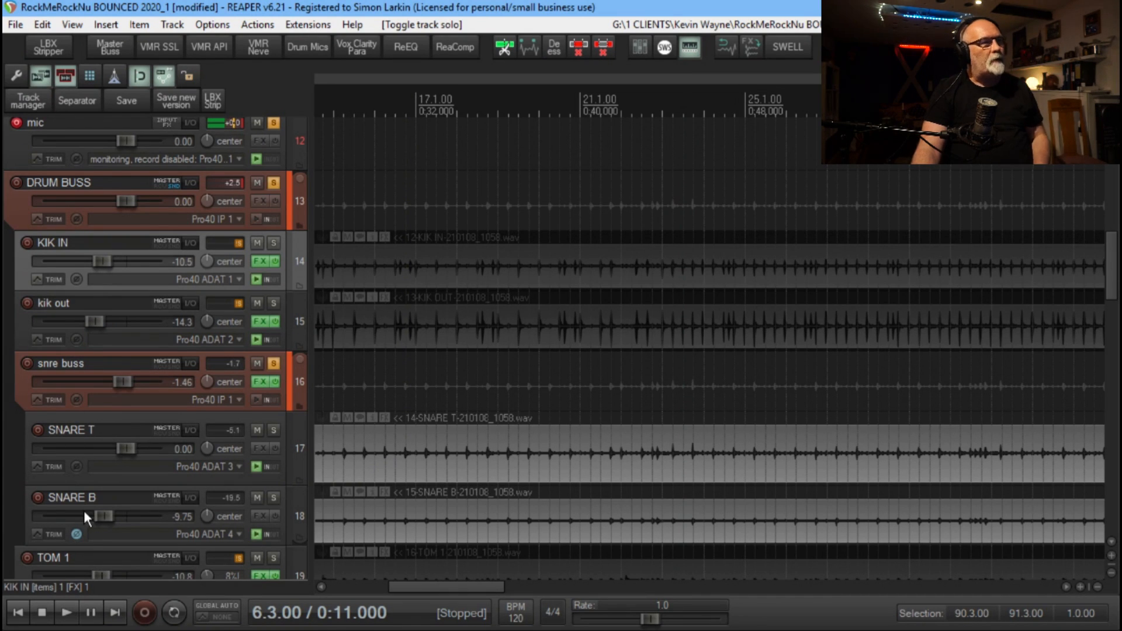
Open DrumQ on snre buss, move its window clear of the track controls, and play the snare
{"action": "left_click", "coordinate": [294, 383]}
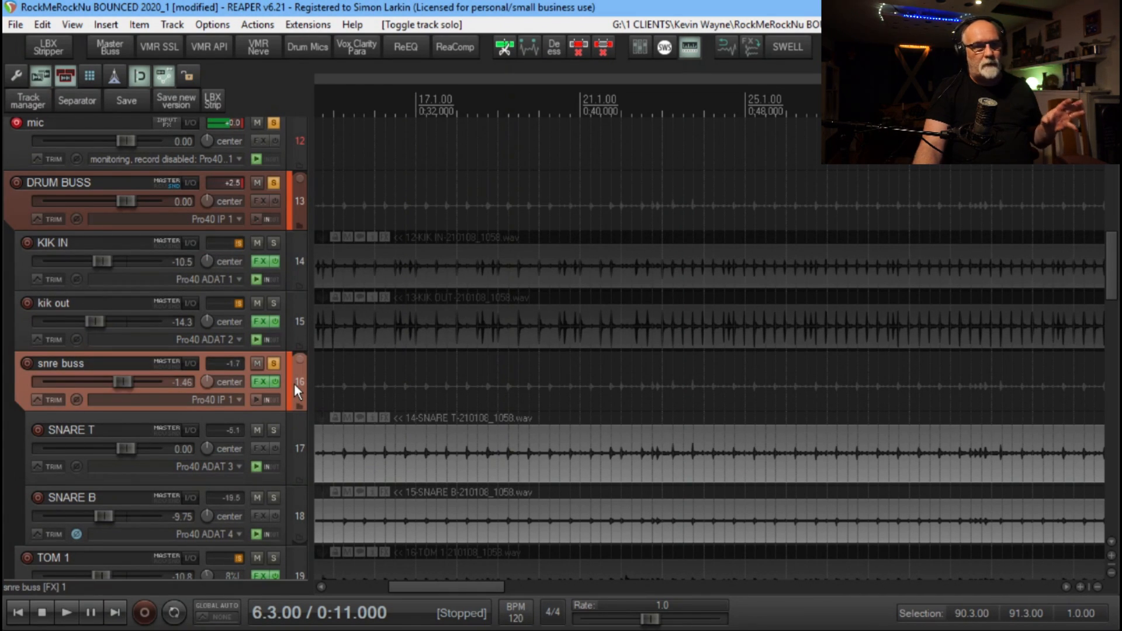
{"action": "left_click", "coordinate": [263, 380]}
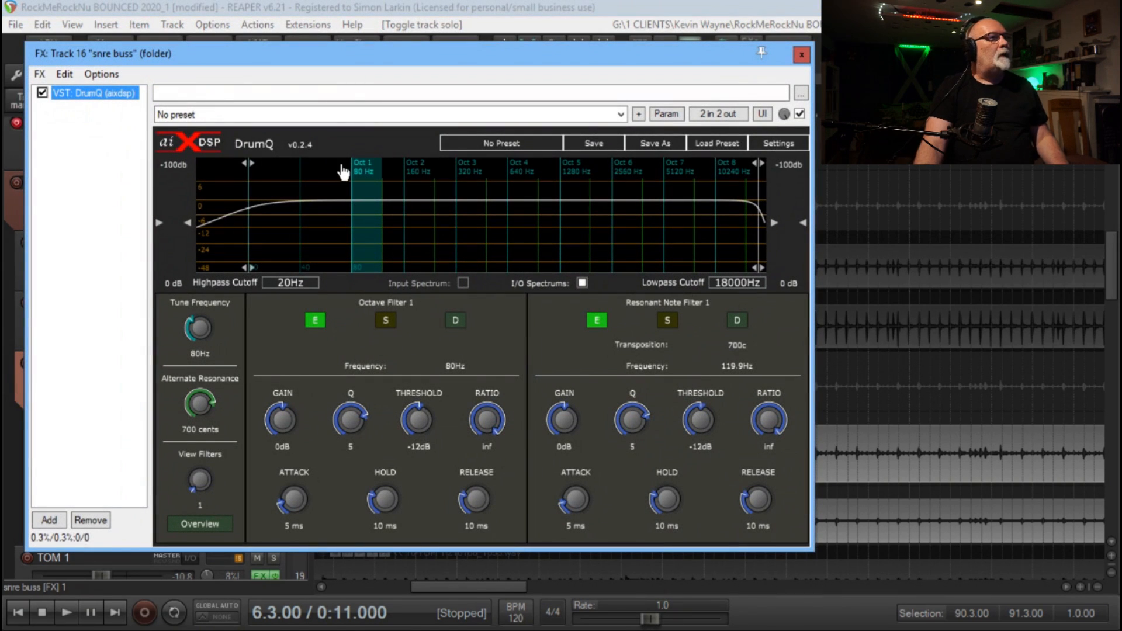
{"action": "left_click_drag", "start_coordinate": [366, 58], "coordinate": [639, 109]}
{"action": "key", "text": "space"}
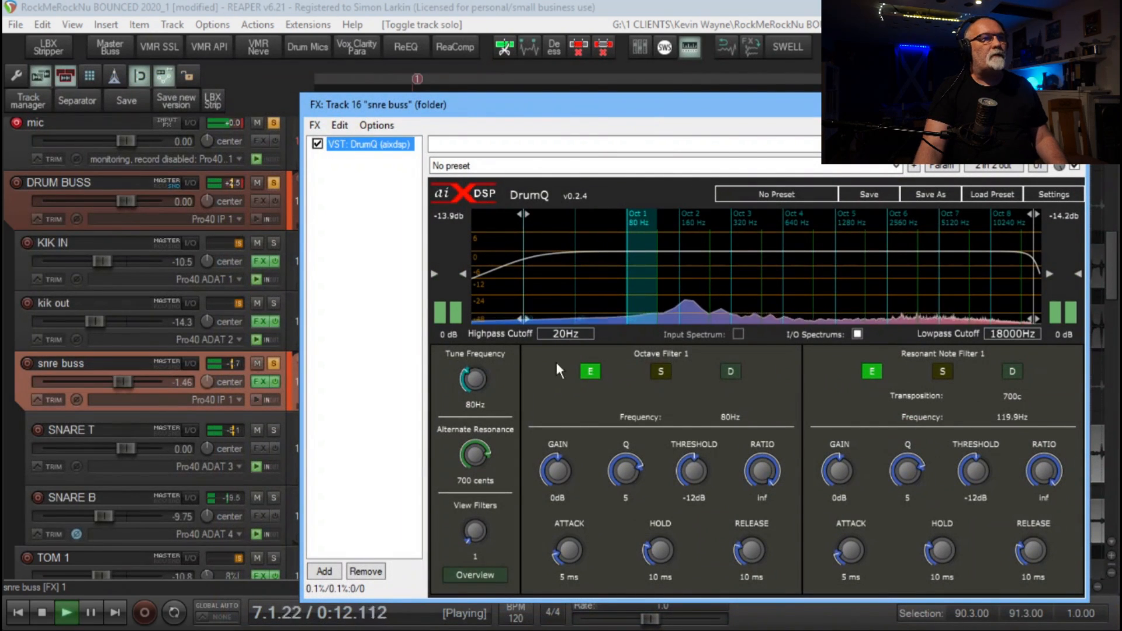
Tune DrumQ on snre buss to 179.1 Hz and set Resonant Note Filter 1 to 7.8 dB gain with a Q of 1.48
{"action": "left_click_drag", "start_coordinate": [474, 386], "coordinate": [502, 287]}
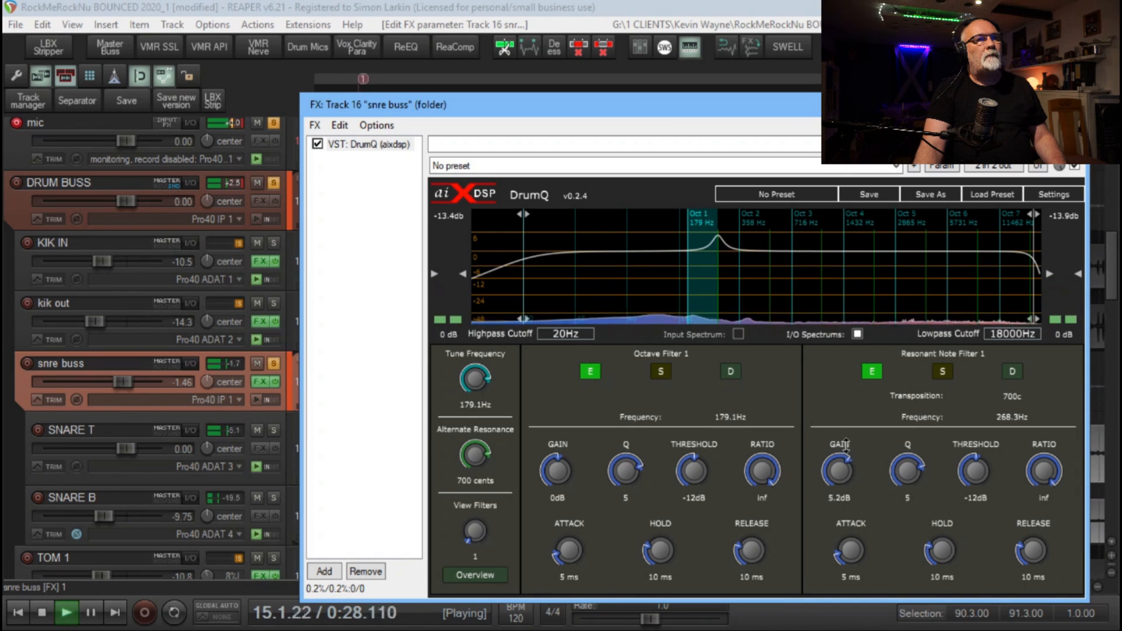
{"action": "left_click_drag", "start_coordinate": [842, 471], "coordinate": [848, 436]}
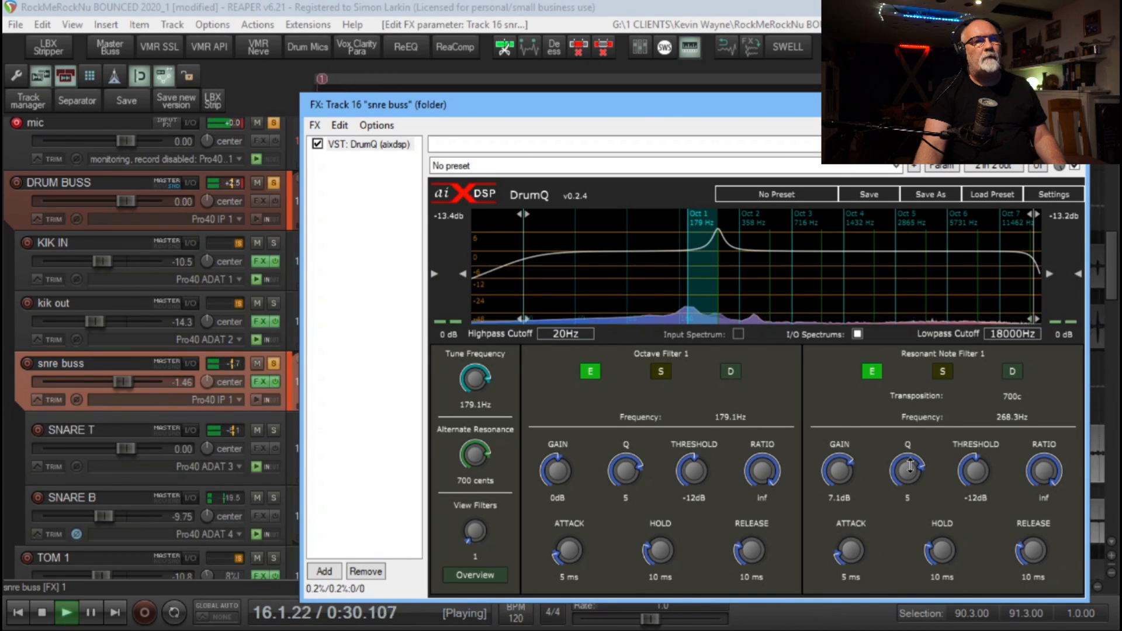
{"action": "left_click_drag", "start_coordinate": [910, 466], "coordinate": [910, 505]}
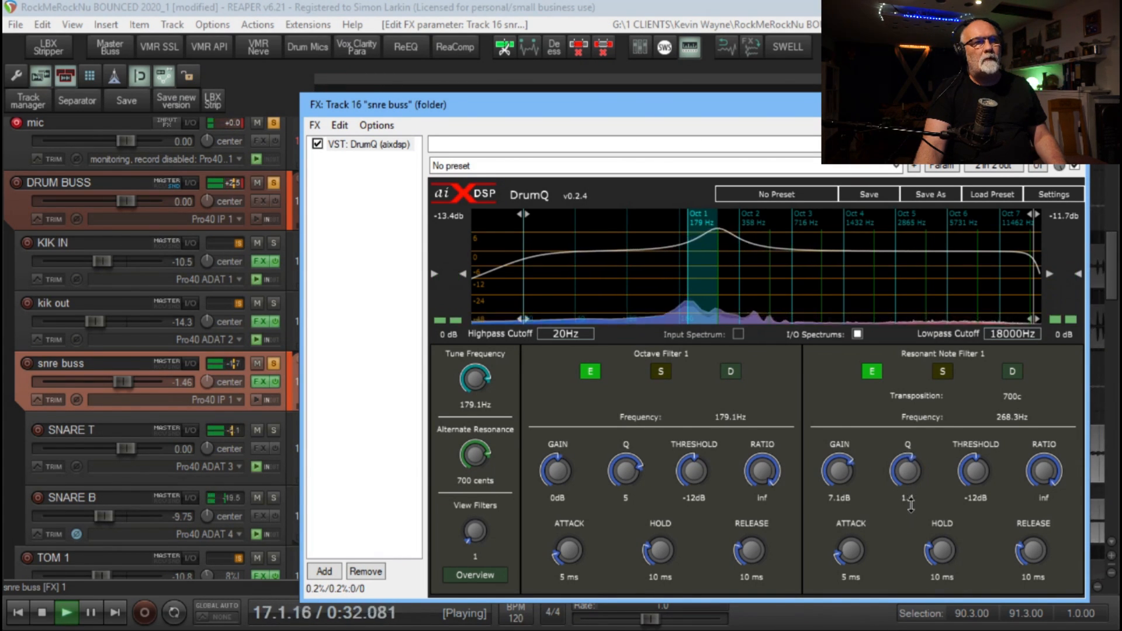
{"action": "left_click_drag", "start_coordinate": [851, 481], "coordinate": [851, 476]}
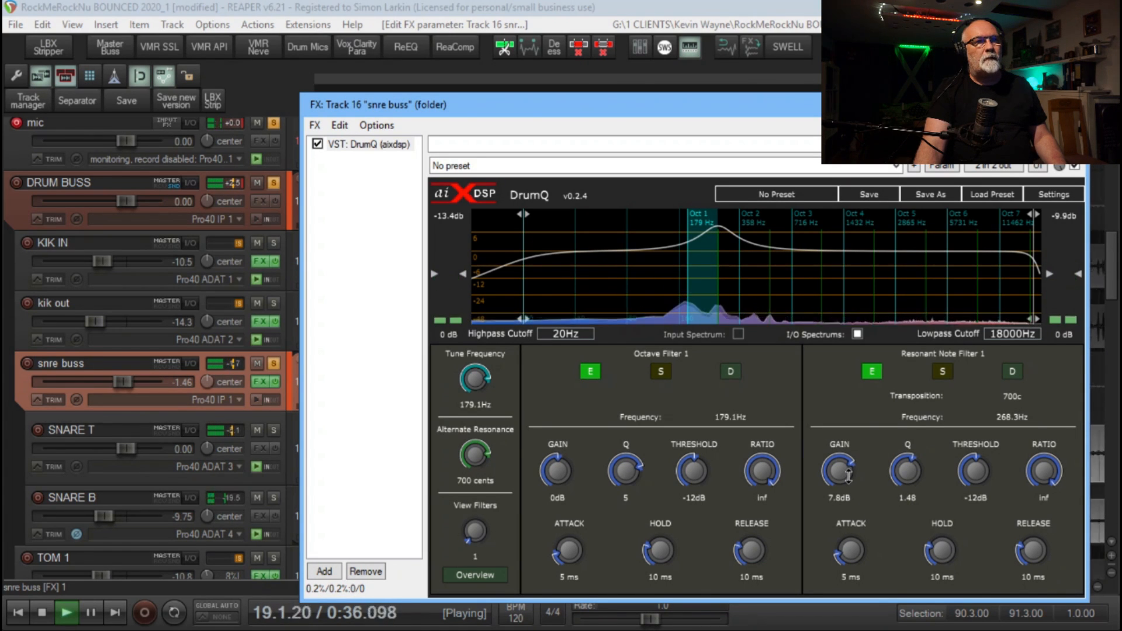
Set Octave Filter 2 to -1.9 dB gain with a Q of 2.64, and Resonant Note Filter 2's gain to -2.4 dB
{"action": "left_click", "coordinate": [751, 262]}
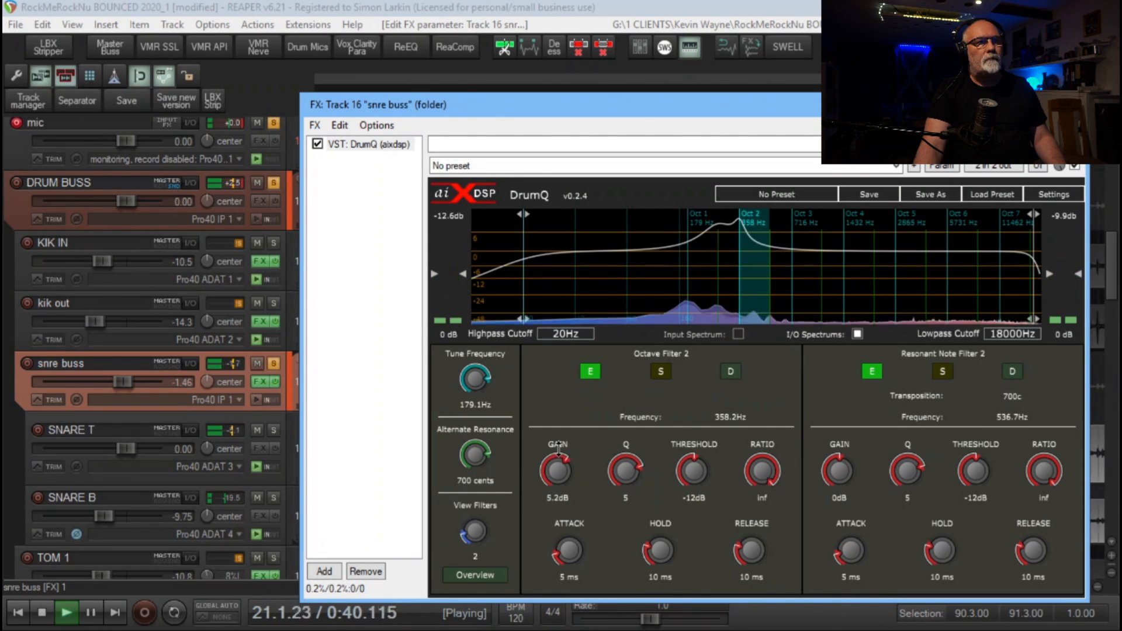
{"action": "left_click_drag", "start_coordinate": [558, 449], "coordinate": [560, 473]}
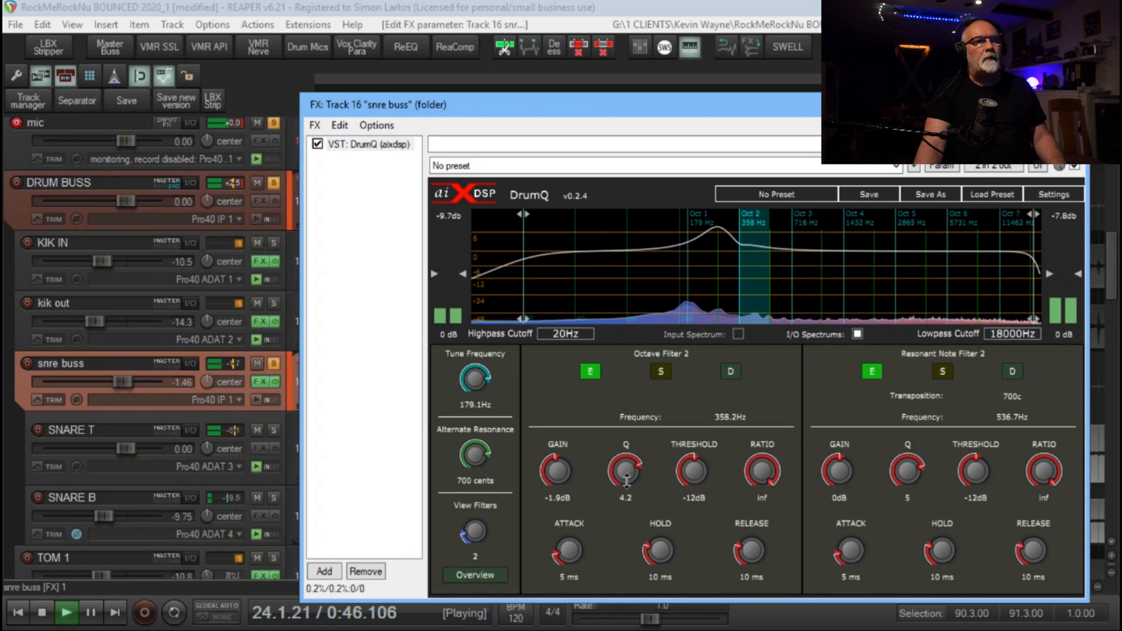
{"action": "left_click_drag", "start_coordinate": [626, 480], "coordinate": [624, 489]}
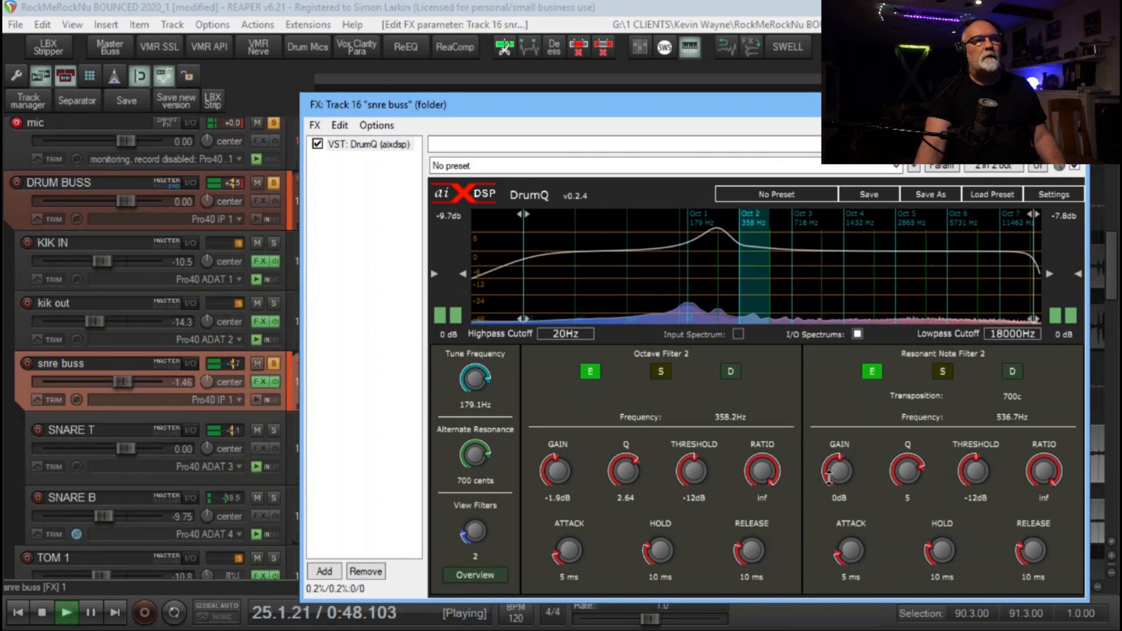
{"action": "mouse_move", "coordinate": [829, 476]}
{"action": "left_mouse_down"}
{"action": "mouse_move", "coordinate": [836, 441]}
{"action": "mouse_move", "coordinate": [833, 498]}
{"action": "left_mouse_up"}
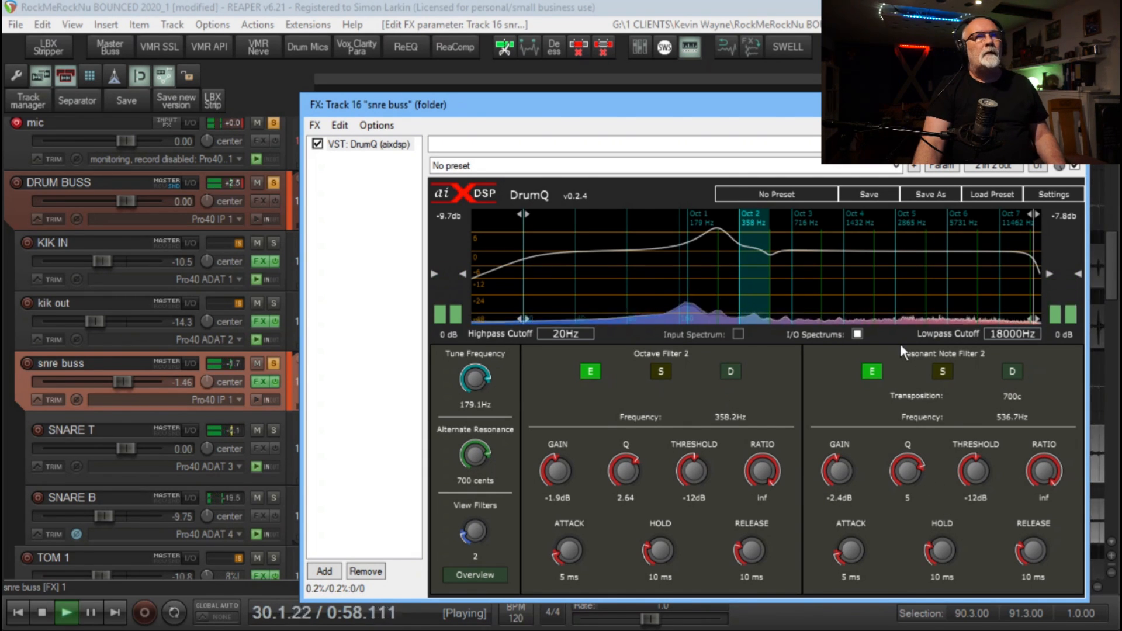
Boost the snare's Octave Filter 6 with a gain of 9.5 dB and a Q of 1.68
{"action": "left_click", "coordinate": [916, 284]}
{"action": "left_click", "coordinate": [981, 277]}
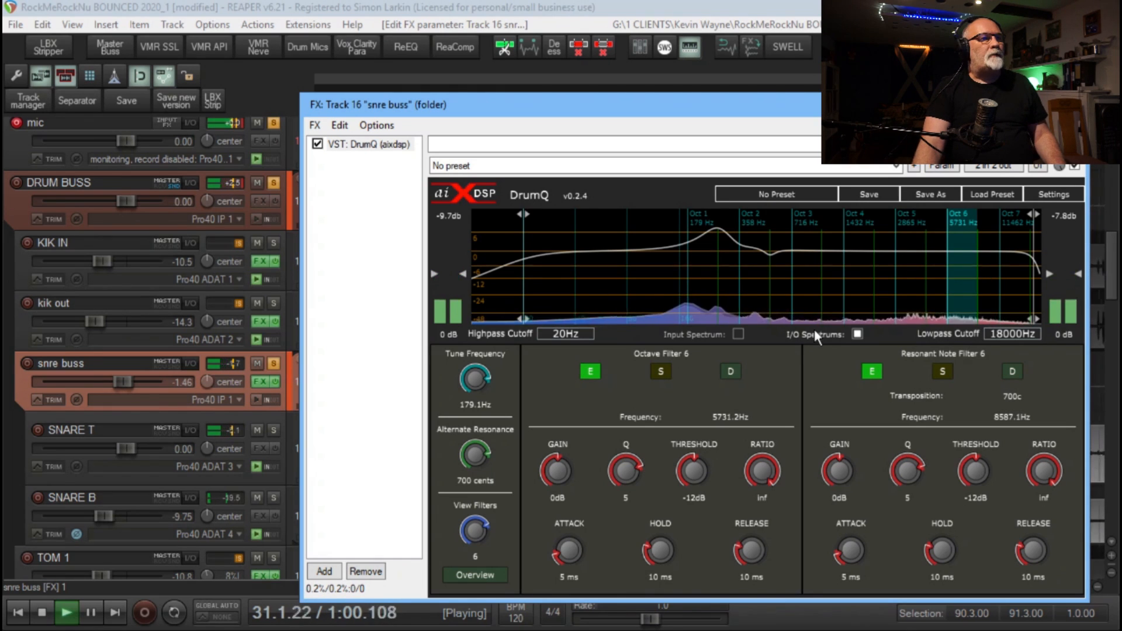
{"action": "left_click_drag", "start_coordinate": [562, 477], "coordinate": [579, 433]}
{"action": "left_click_drag", "start_coordinate": [640, 468], "coordinate": [567, 472]}
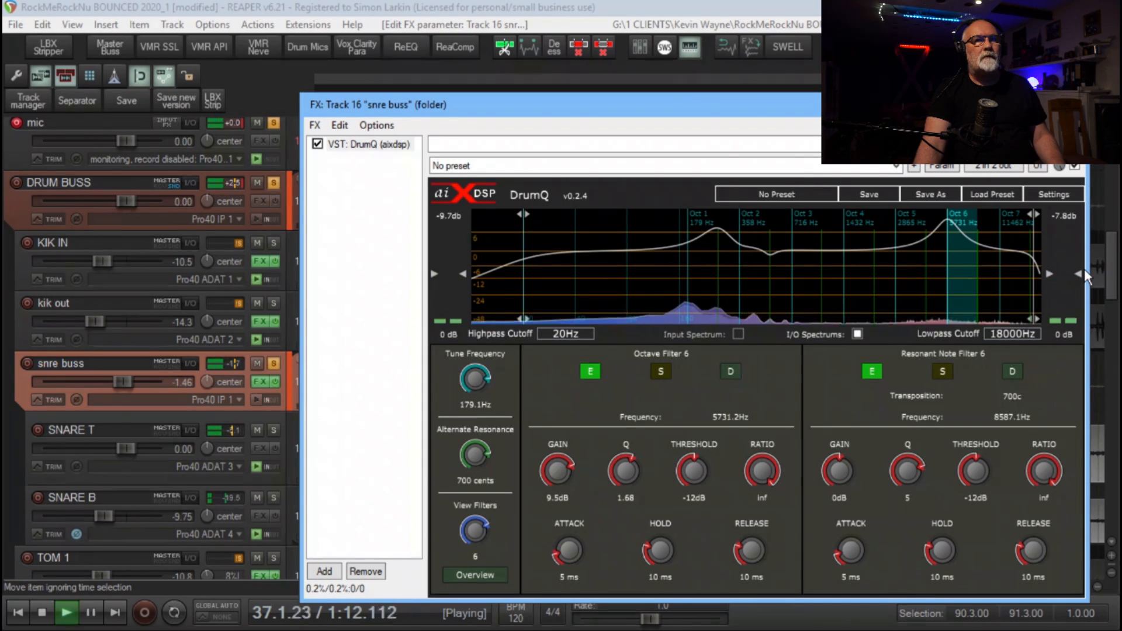
Set the snare's DrumQ output level to -1.5 dB and compare the sound with the plug-in bypassed and active
{"action": "left_click_drag", "start_coordinate": [1081, 274], "coordinate": [1081, 277]}
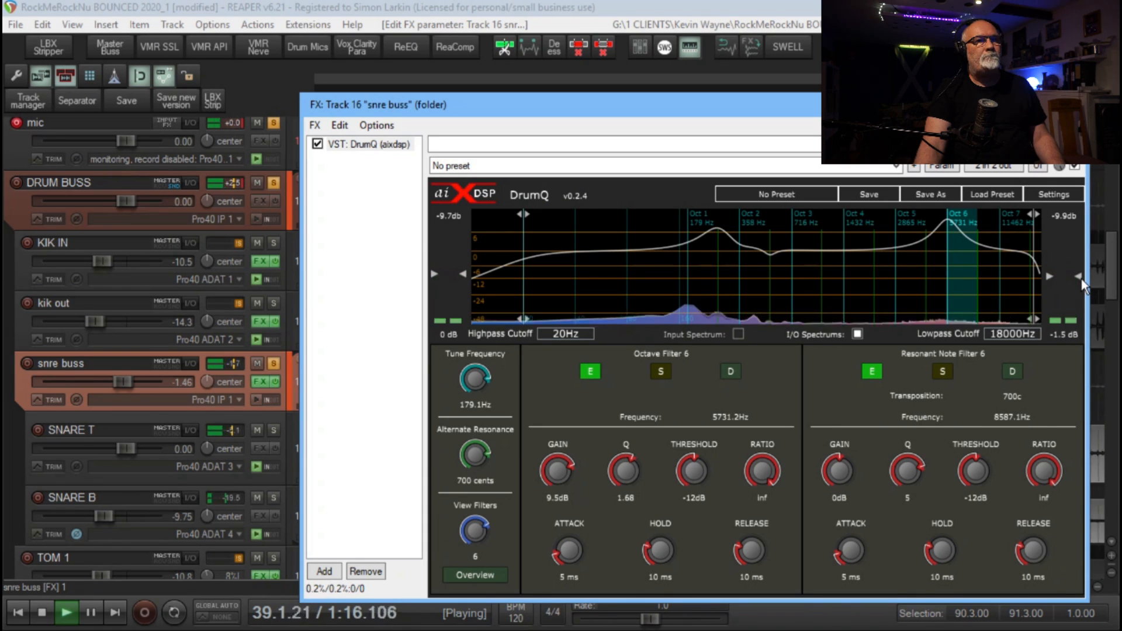
{"action": "left_click", "coordinate": [1074, 167]}
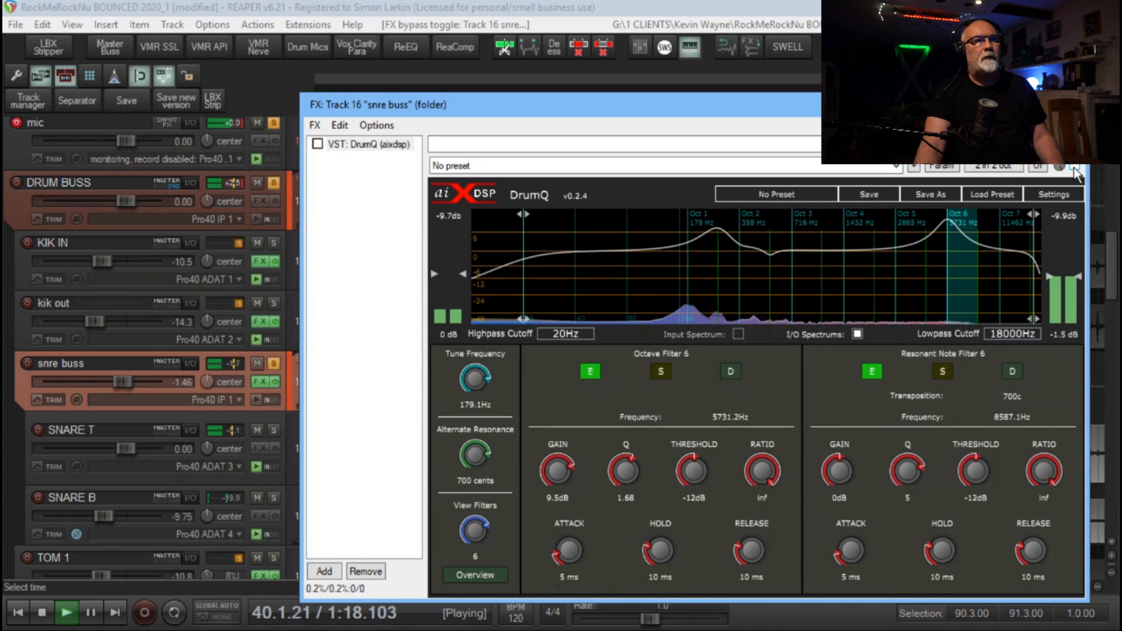
{"action": "left_click", "coordinate": [1074, 167]}
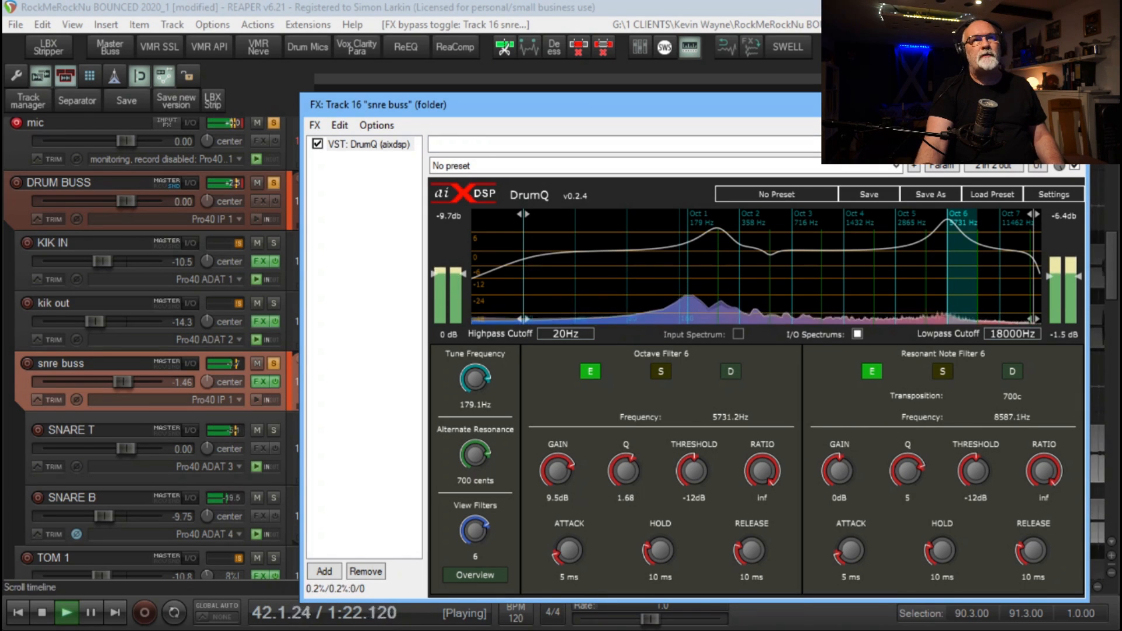
Close the snre buss effects window and take the track out of solo
{"action": "left_click", "coordinate": [1072, 104]}
{"action": "left_click", "coordinate": [273, 363]}
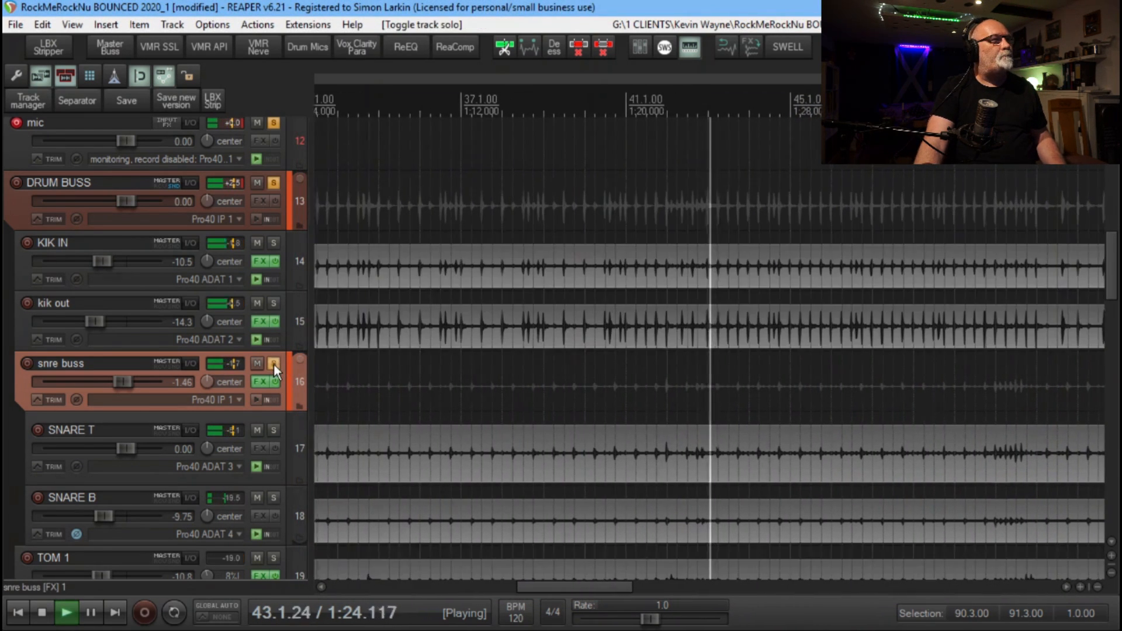
{"action": "left_click", "coordinate": [274, 364]}
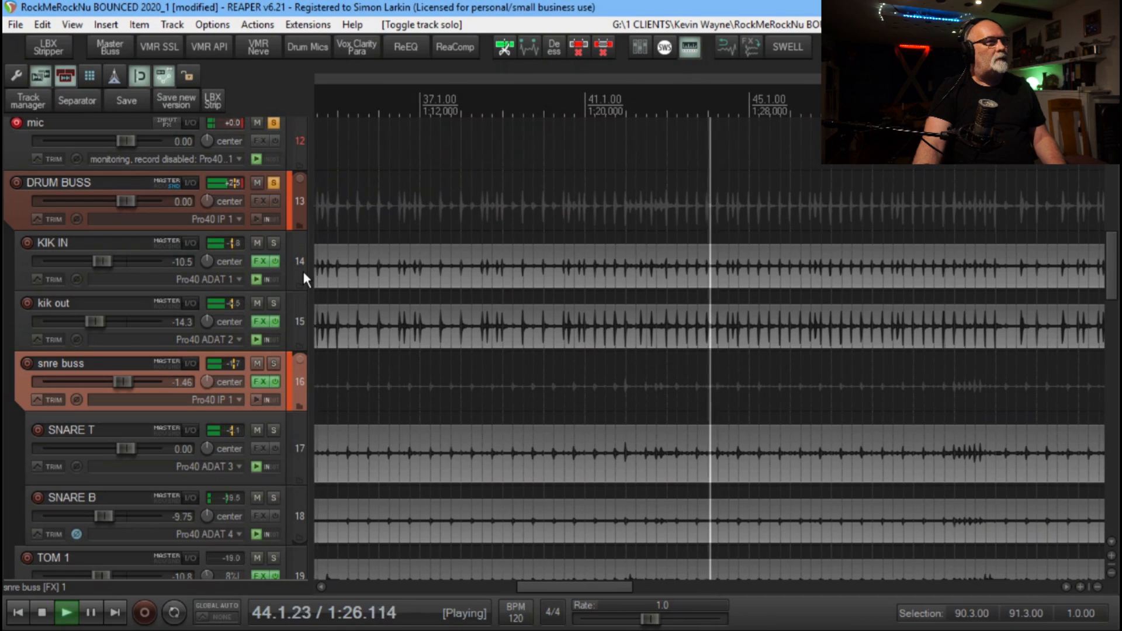
Select the tracks from KIK IN to snre buss, compare their sound with effects disabled and enabled, and stop playback
{"action": "left_click", "coordinate": [303, 258]}
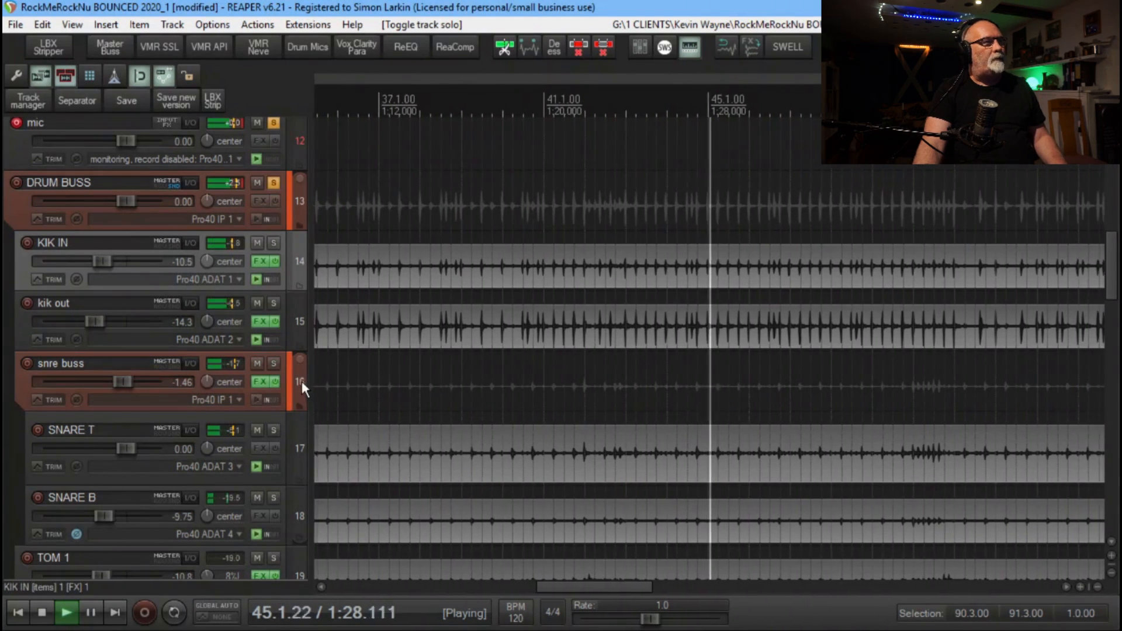
{"action": "left_click", "coordinate": [302, 381]}
{"action": "left_click", "coordinate": [272, 381]}
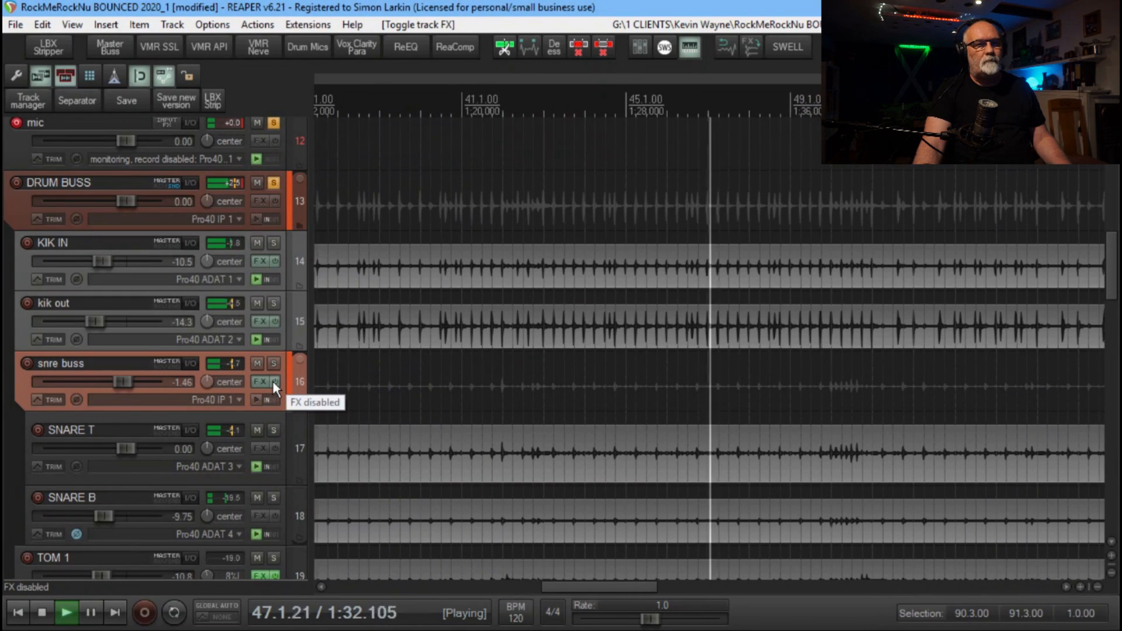
{"action": "left_click", "coordinate": [273, 381]}
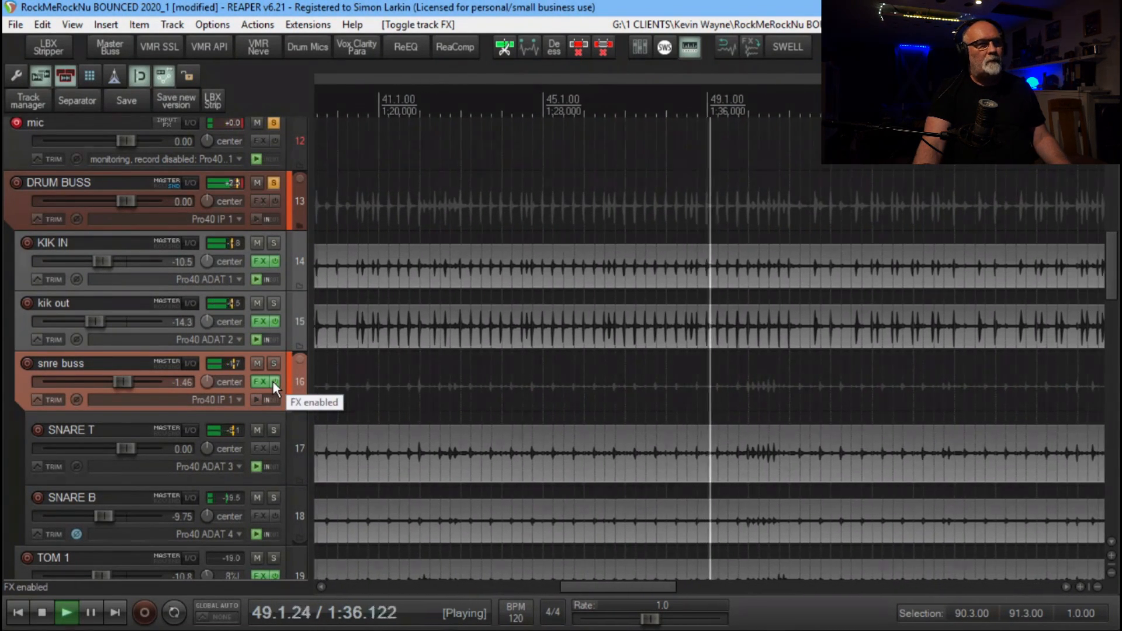
{"action": "left_click", "coordinate": [272, 382]}
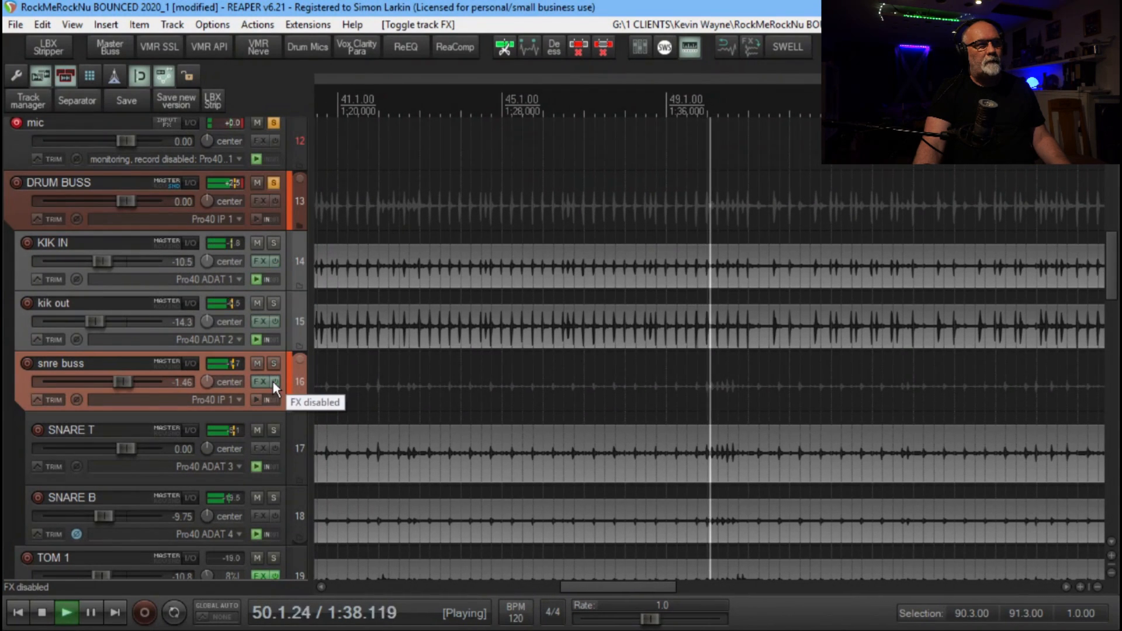
{"action": "left_click", "coordinate": [272, 382]}
{"action": "key", "text": "space"}
Open the effects window of TOM 1 and bring it fully into view
{"action": "scroll", "coordinate": [299, 379], "scroll_direction": "down", "scroll_amount": 2}
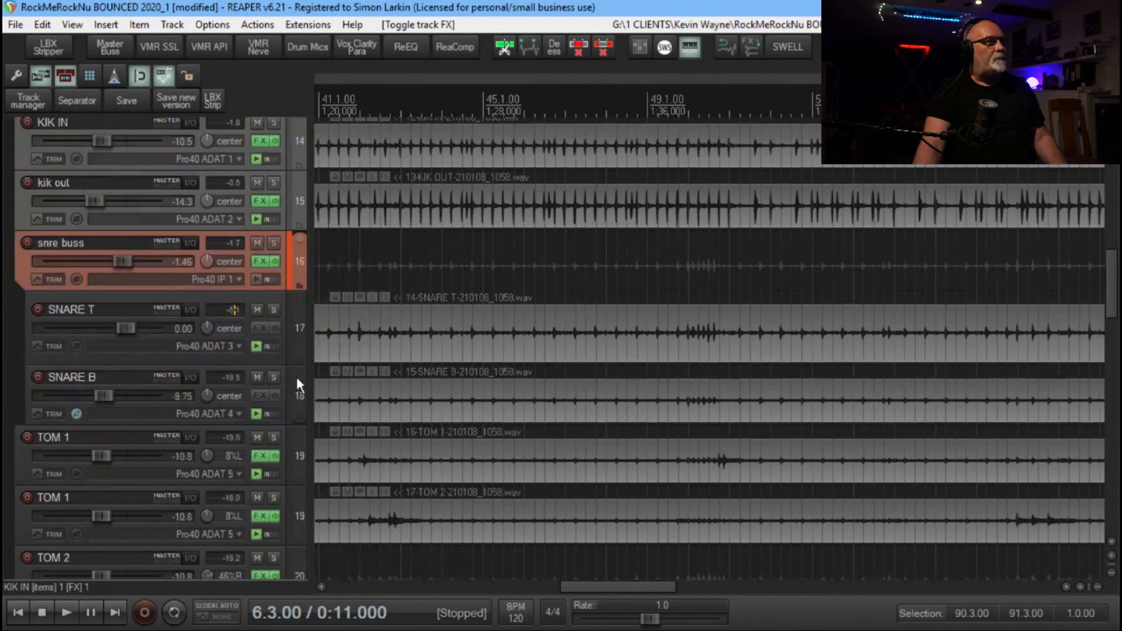
{"action": "scroll", "coordinate": [296, 377], "scroll_direction": "down", "scroll_amount": 1}
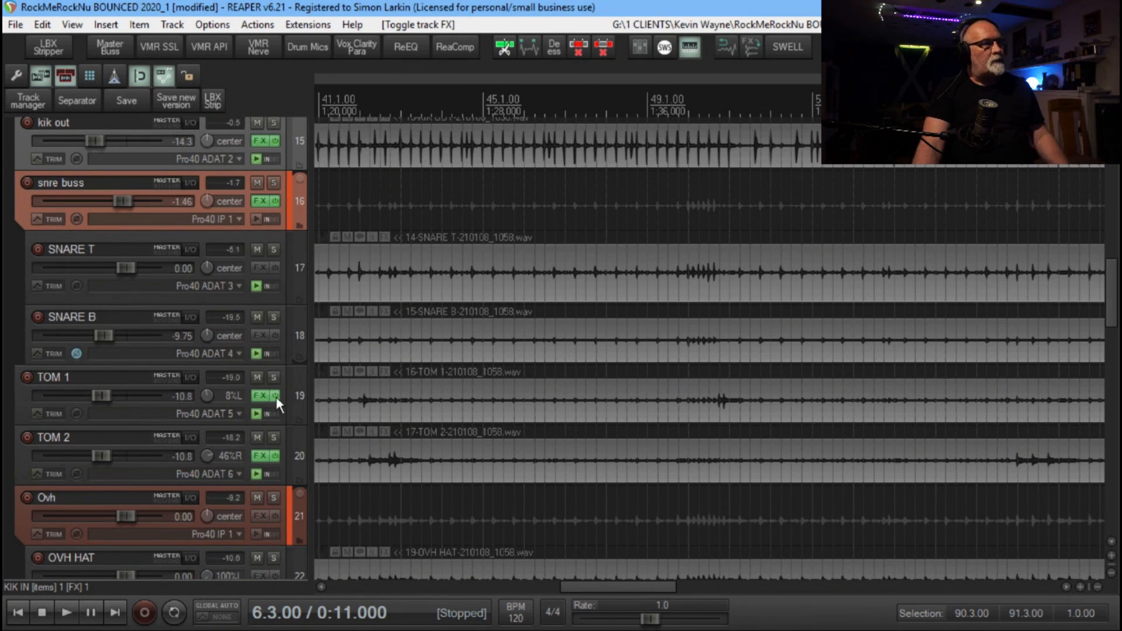
{"action": "left_click", "coordinate": [260, 395]}
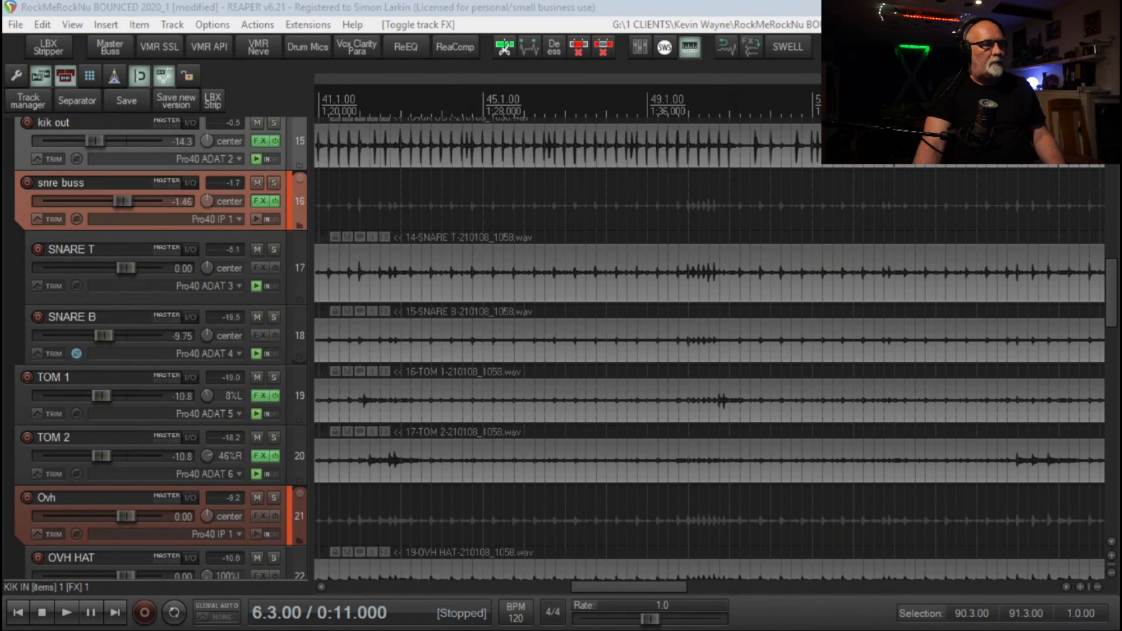
{"action": "left_click_drag", "start_coordinate": [777, 597], "coordinate": [471, 101]}
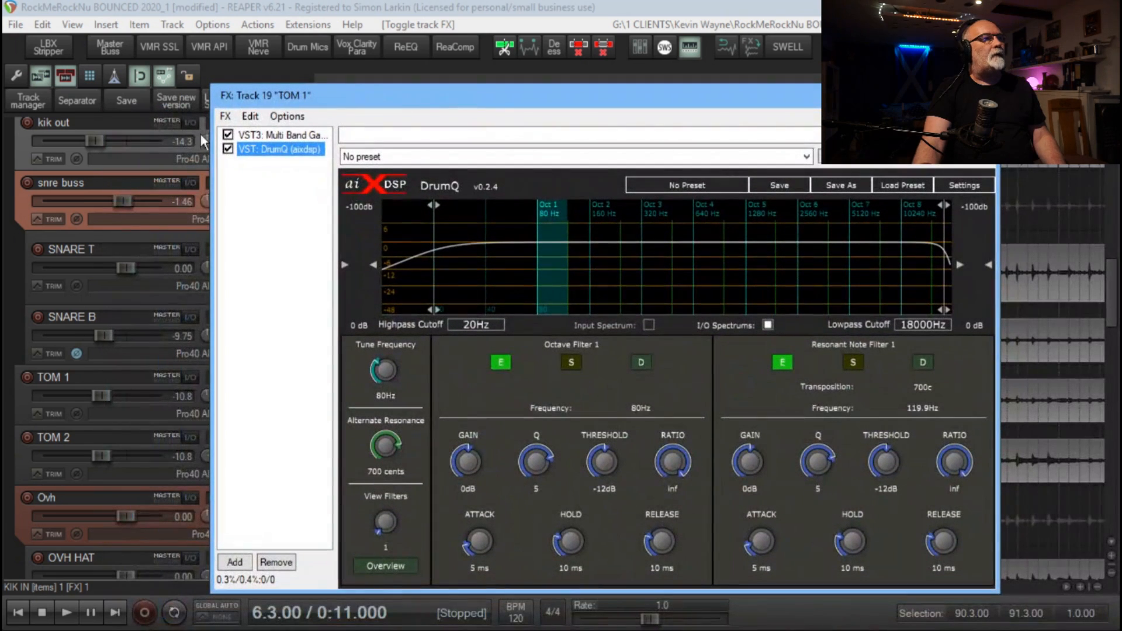
Examine the Multi Band Gate placed before DrumQ in TOM 1's effects chain and return to DrumQ
{"action": "left_click", "coordinate": [280, 136]}
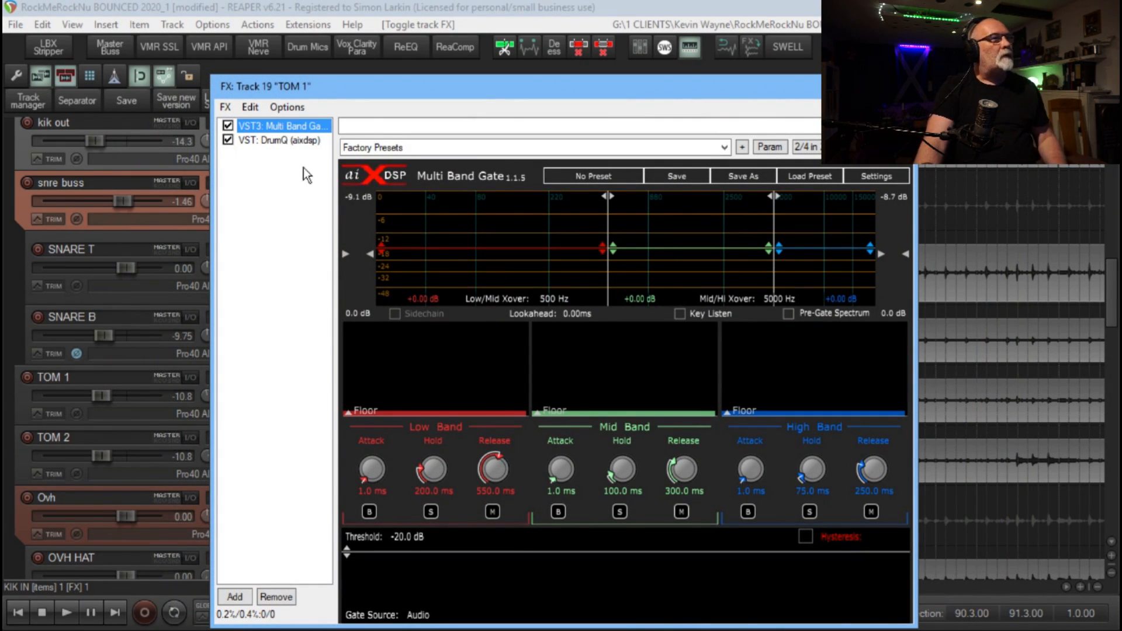
{"action": "left_click", "coordinate": [282, 142]}
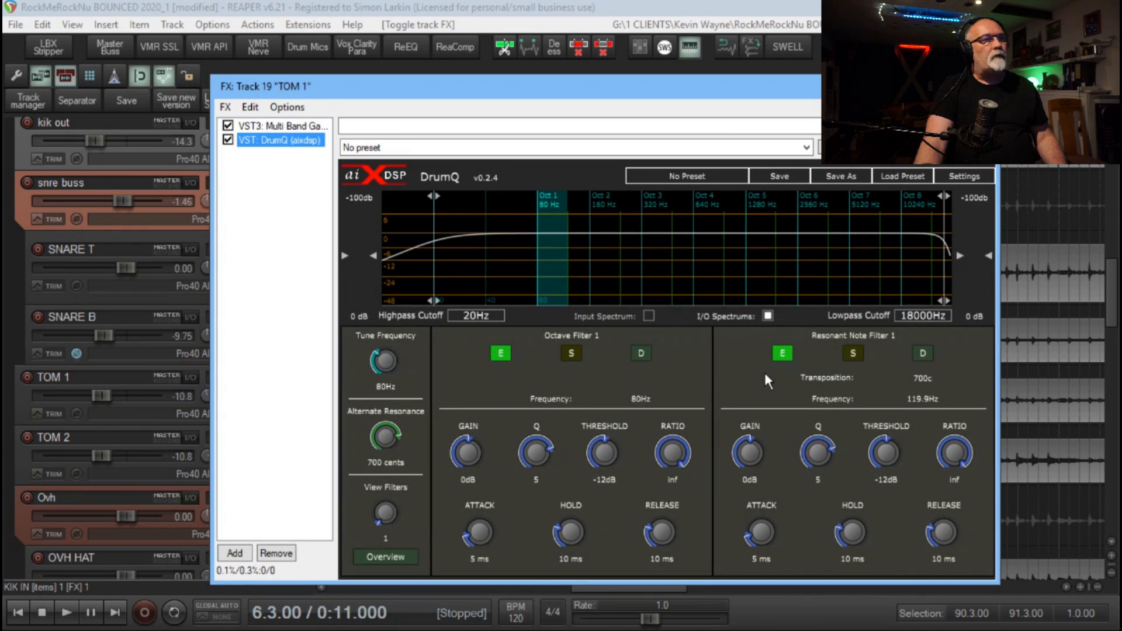
{"action": "left_click", "coordinate": [272, 126]}
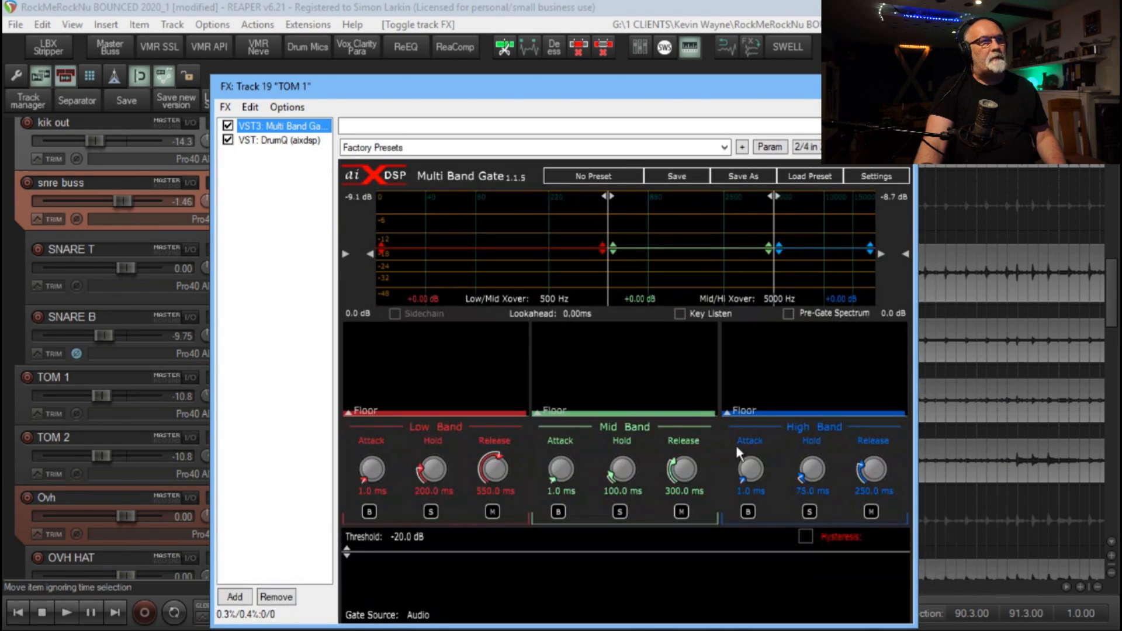
{"action": "left_click", "coordinate": [281, 146]}
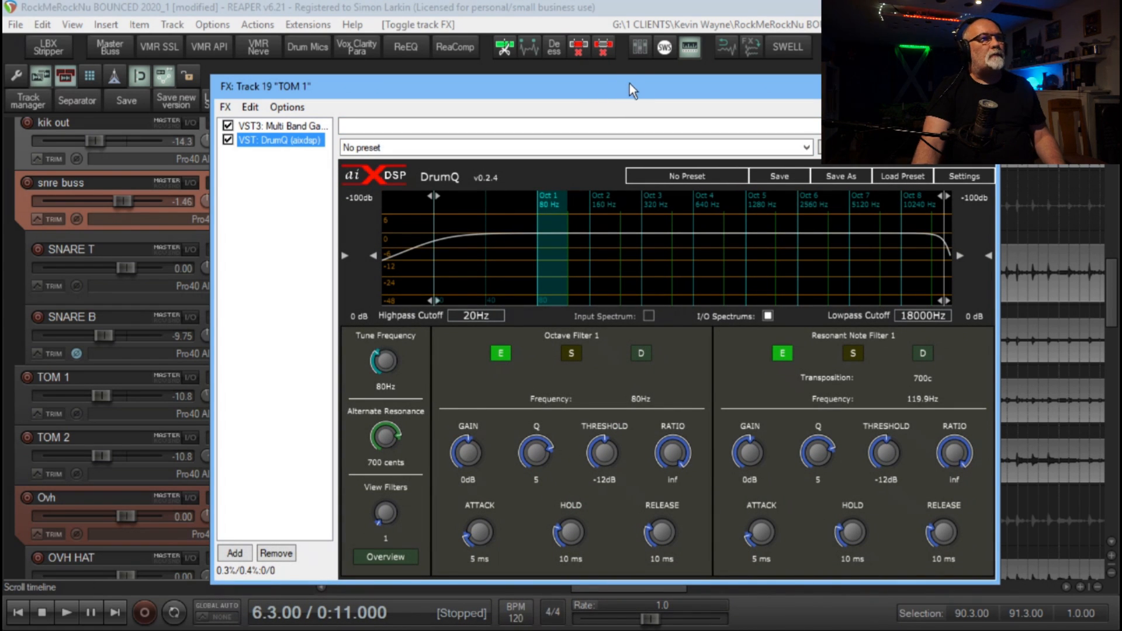
Make a time selection around the tom hit from 14.3.88 to 15.1.00, with the edit cursor at its start and the effects window clear
{"action": "left_click_drag", "start_coordinate": [629, 83], "coordinate": [706, 62]}
{"action": "key", "text": "space"}
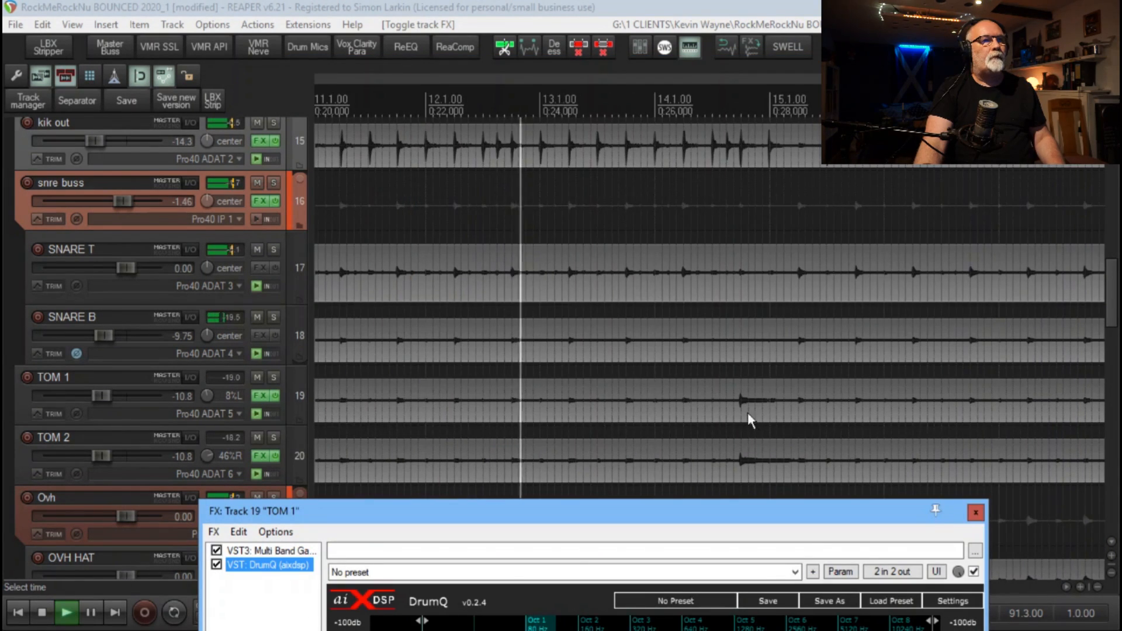
{"action": "key", "text": "space"}
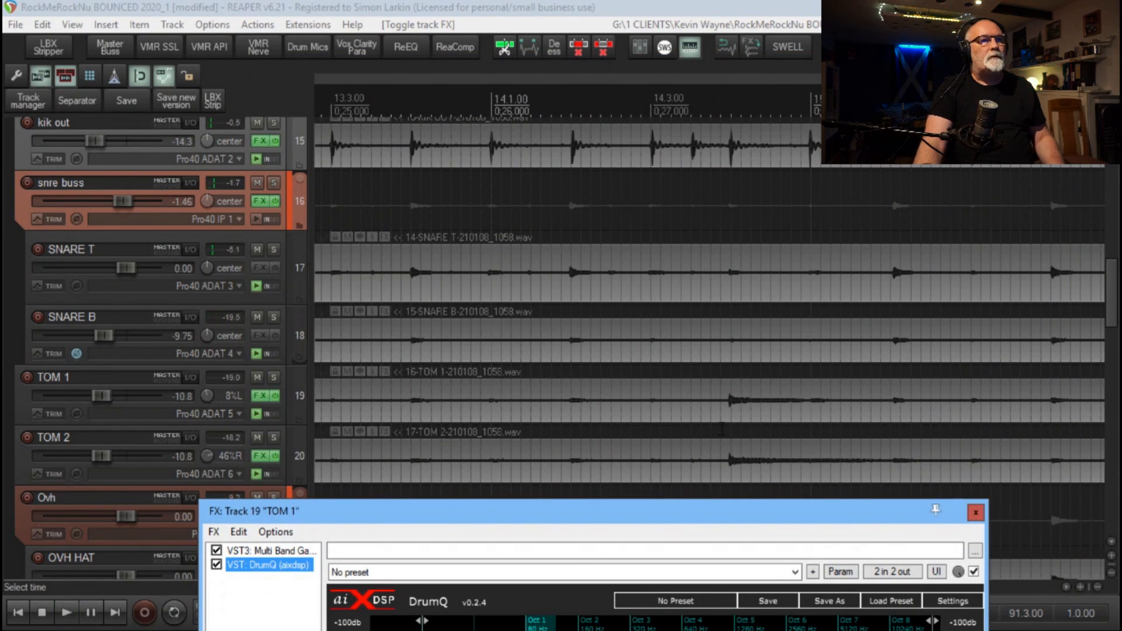
{"action": "left_click_drag", "start_coordinate": [721, 429], "coordinate": [812, 434]}
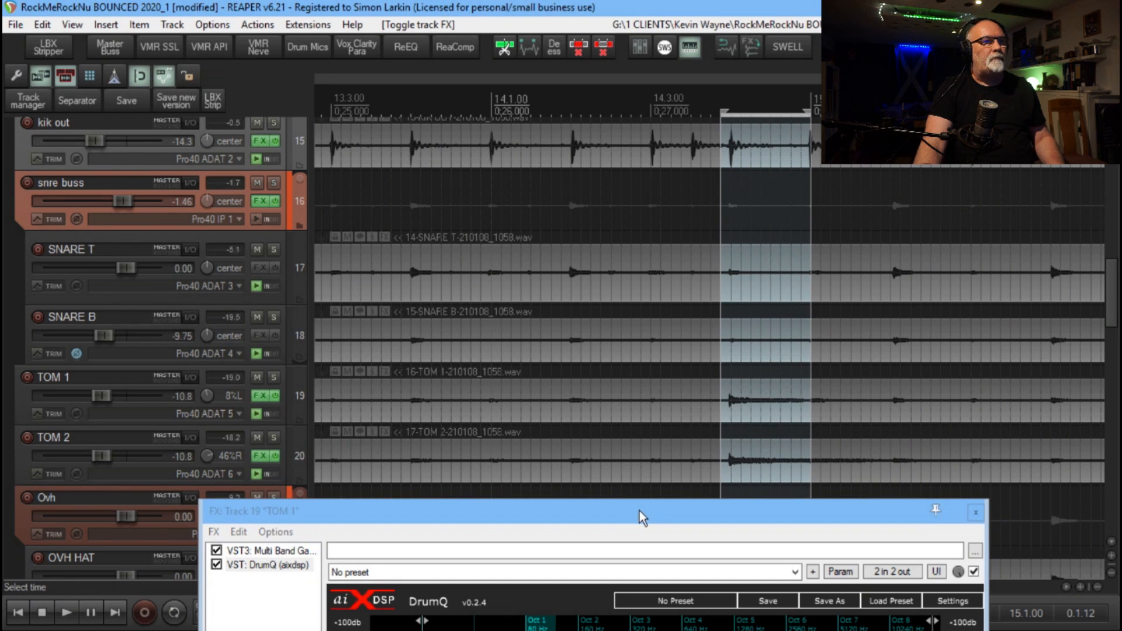
{"action": "left_click_drag", "start_coordinate": [640, 511], "coordinate": [659, 402]}
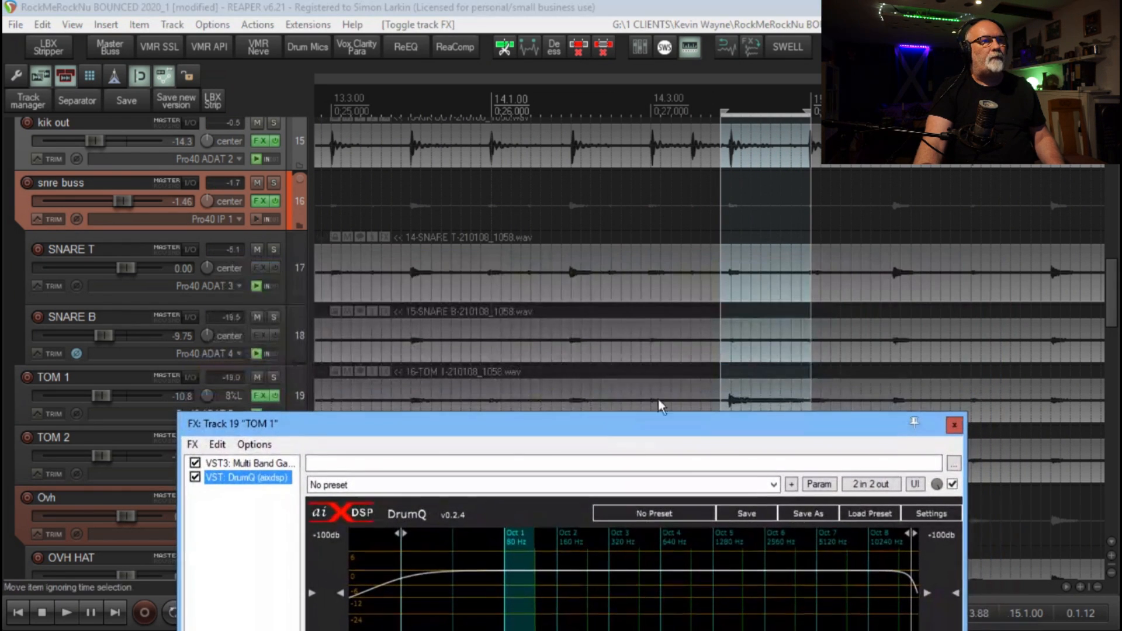
{"action": "left_click", "coordinate": [720, 366]}
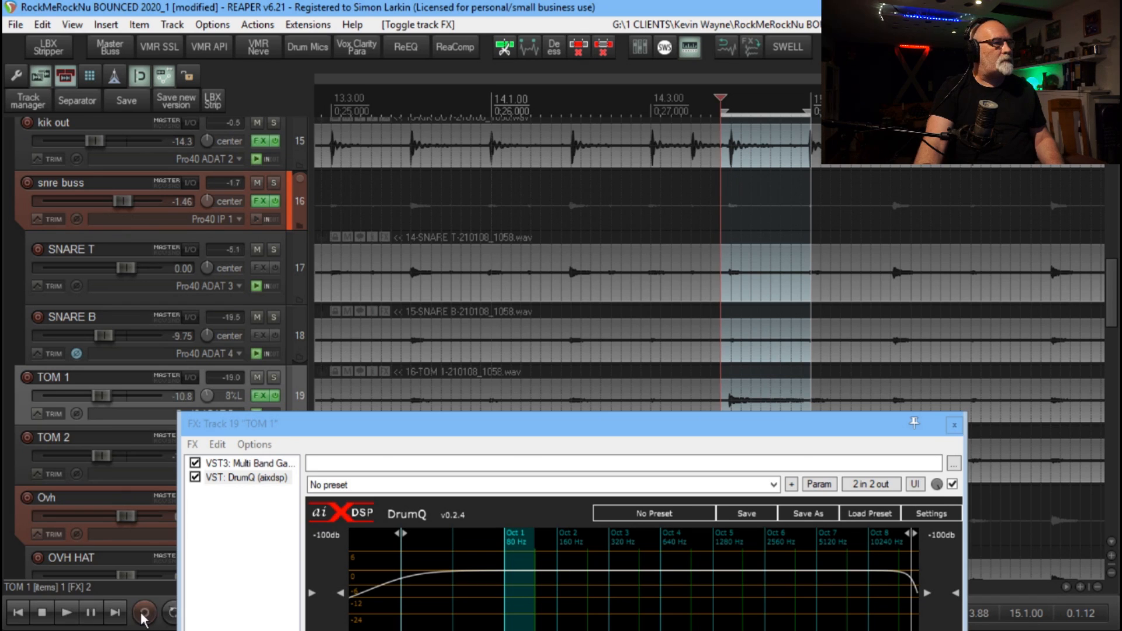
Loop the selected tom hit, set TOM 1's DrumQ tune frequency to 133.8 Hz, and stop playback
{"action": "left_click_drag", "start_coordinate": [545, 422], "coordinate": [577, 61]}
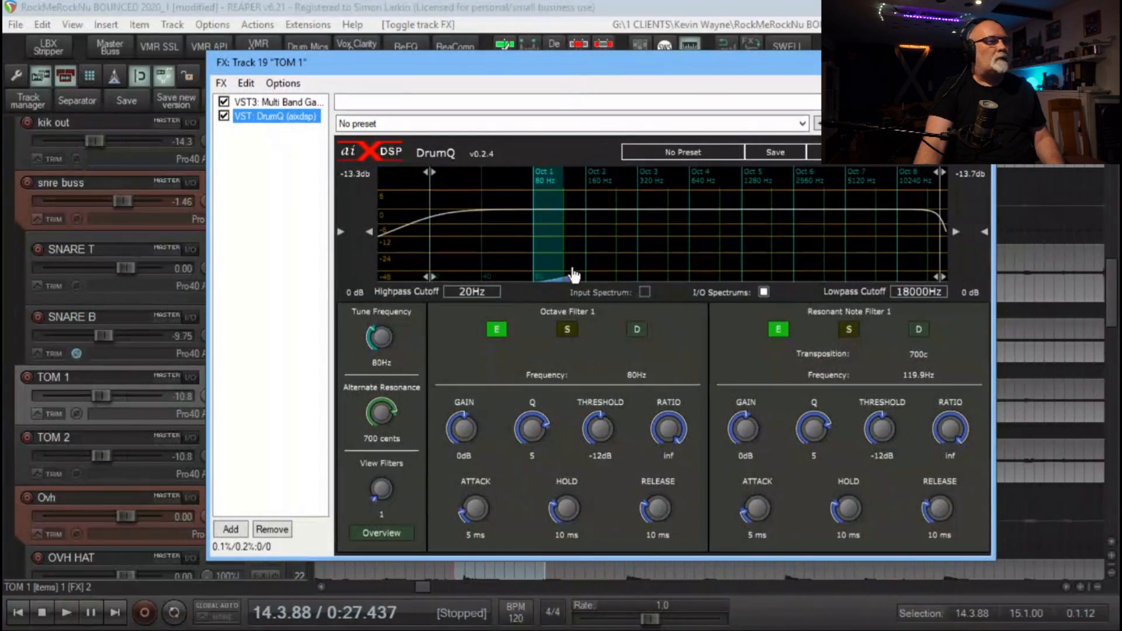
{"action": "left_click", "coordinate": [173, 612]}
{"action": "key", "text": "space"}
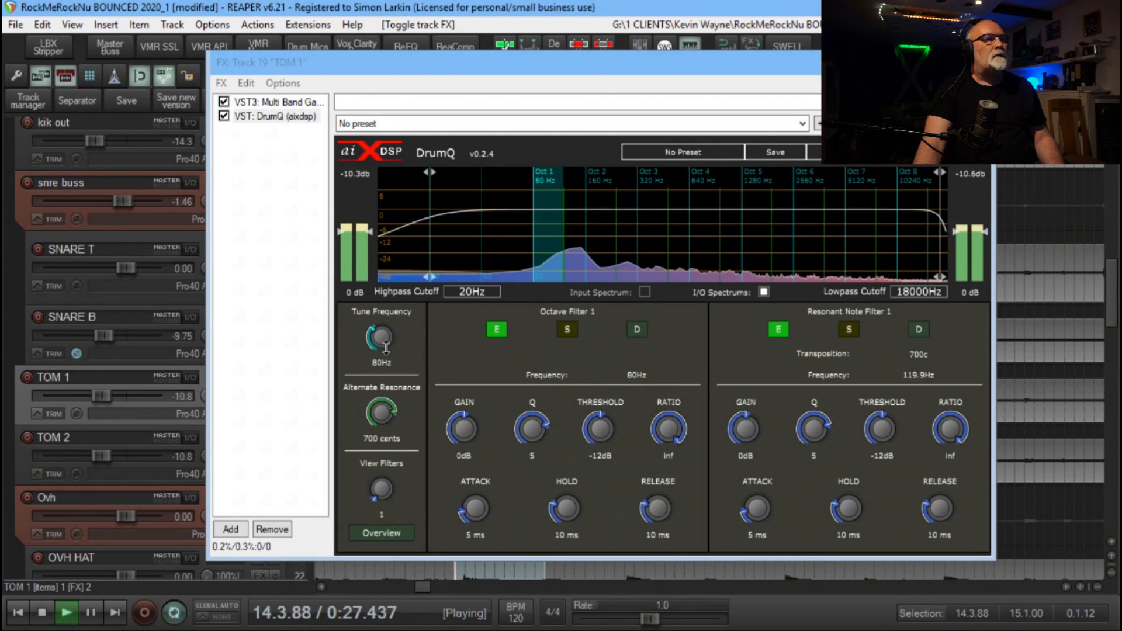
{"action": "left_click_drag", "start_coordinate": [380, 336], "coordinate": [387, 286]}
{"action": "key", "text": "space"}
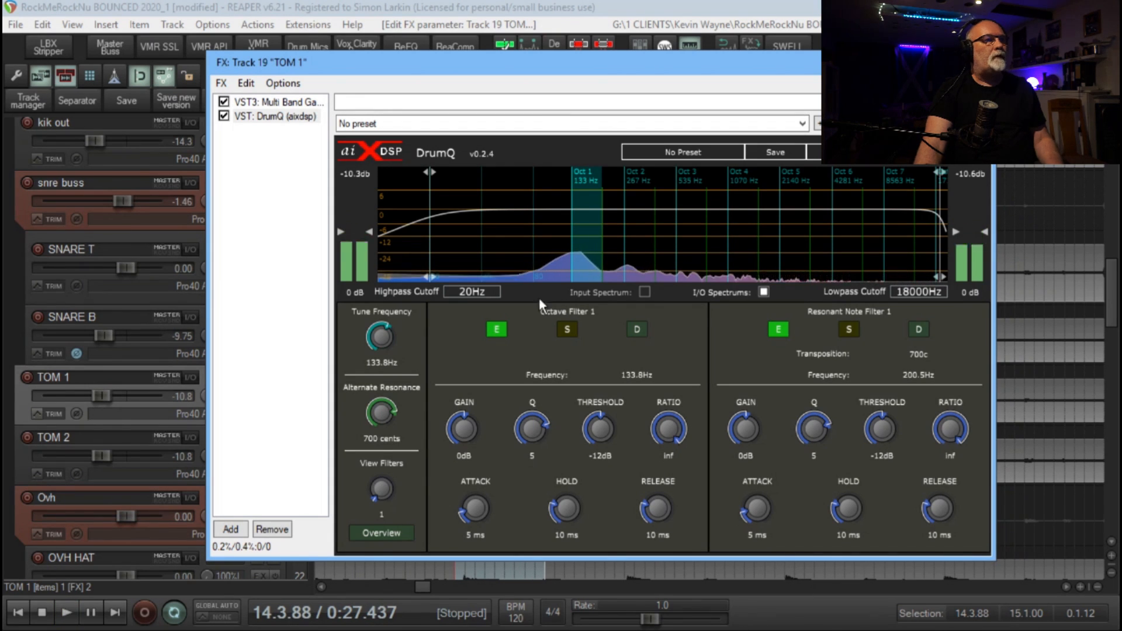
Loop the tom hit and set TOM 1's Octave Filter 1 to 6.5 dB gain with a Q of 1.01
{"action": "key", "text": "space"}
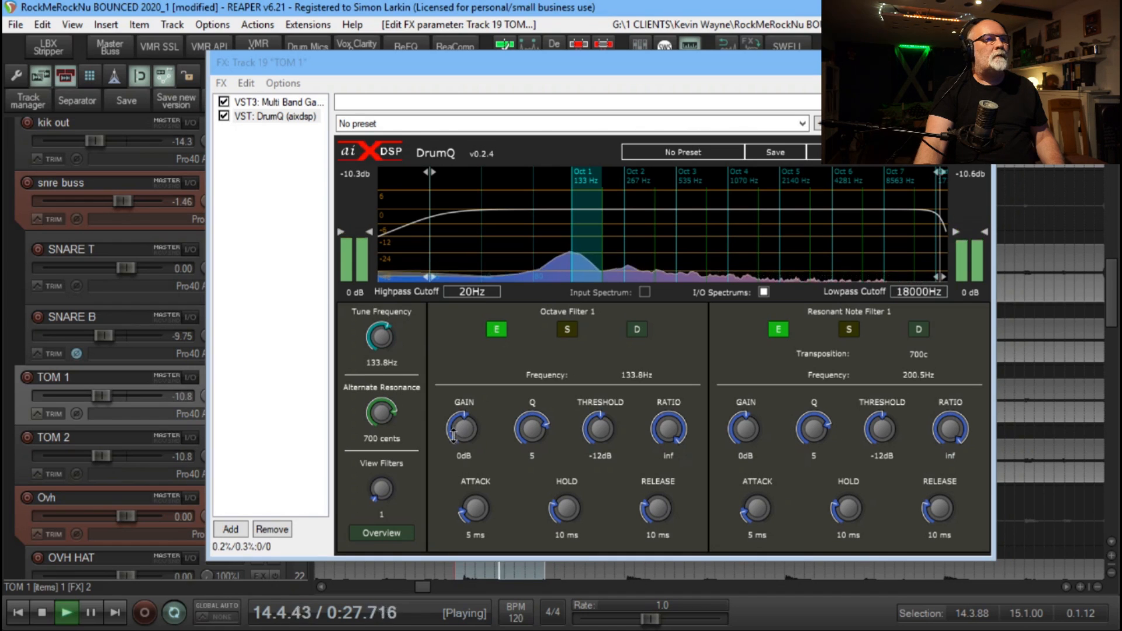
{"action": "left_click_drag", "start_coordinate": [462, 432], "coordinate": [467, 383]}
{"action": "left_click_drag", "start_coordinate": [533, 429], "coordinate": [534, 463]}
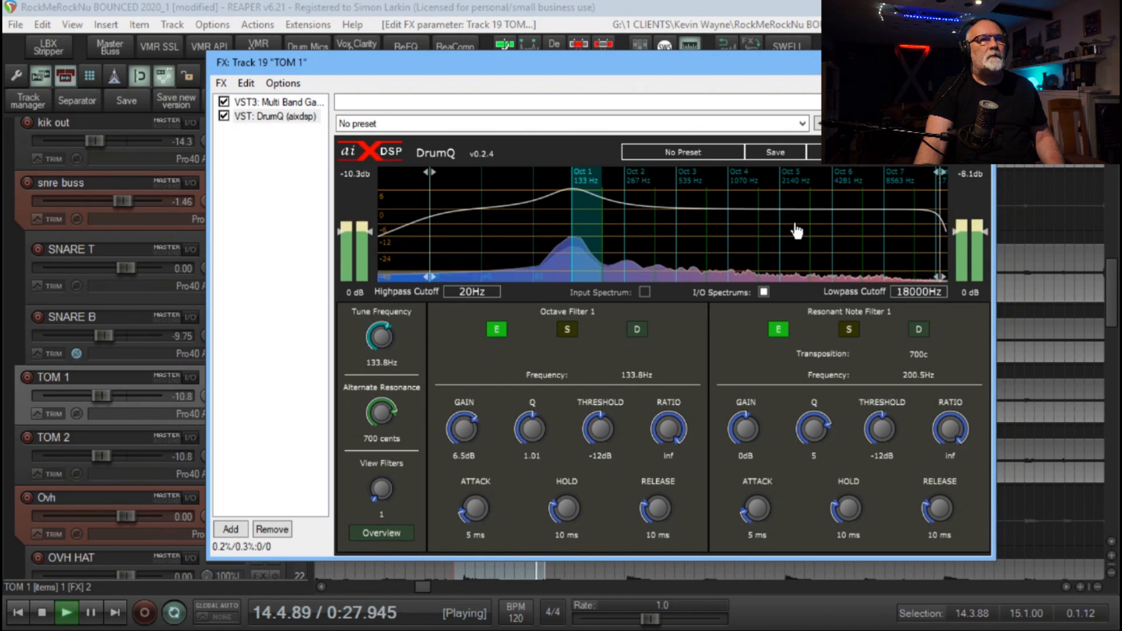
Set TOM 1's Octave Filter 5 to 6.3 dB gain with a Q of 1.87
{"action": "left_click", "coordinate": [797, 230]}
{"action": "left_click_drag", "start_coordinate": [463, 430], "coordinate": [481, 400]}
{"action": "left_click_drag", "start_coordinate": [534, 437], "coordinate": [534, 461]}
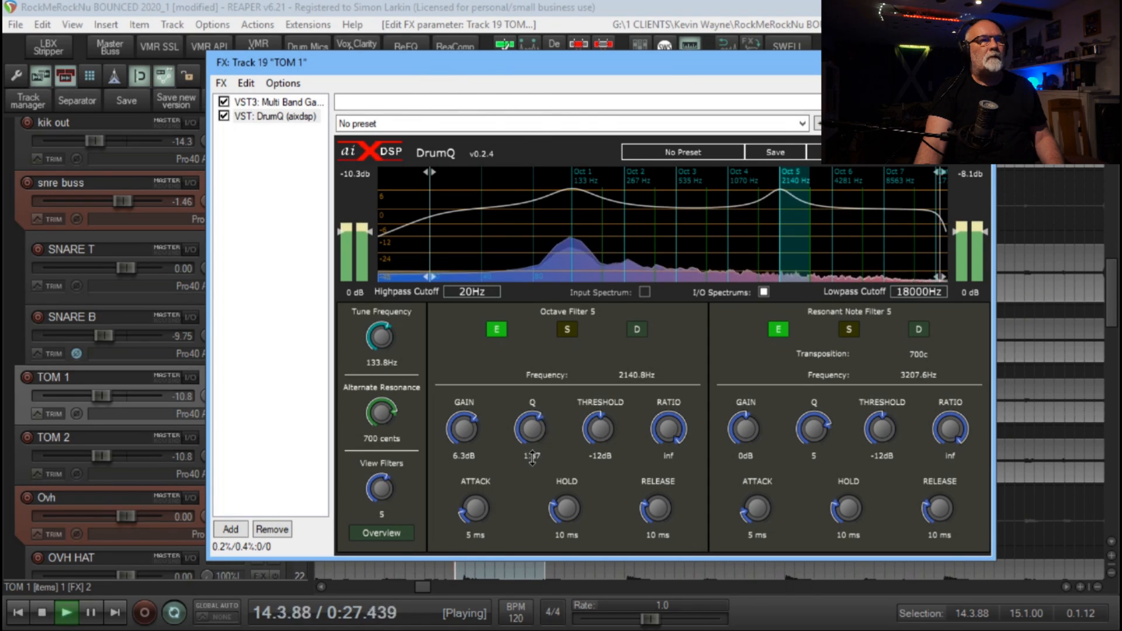
Move the effects window clear of the track controls, solo TOM 1 and compare its sound with DrumQ bypassed and enabled
{"action": "left_click_drag", "start_coordinate": [622, 80], "coordinate": [585, 79]}
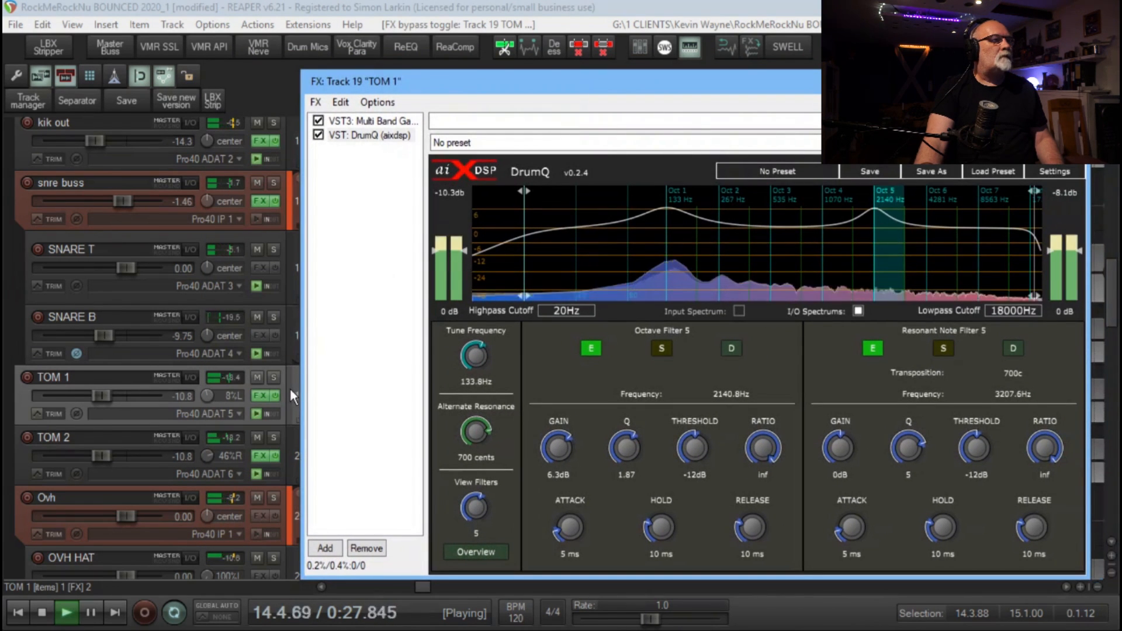
{"action": "left_click", "coordinate": [275, 375]}
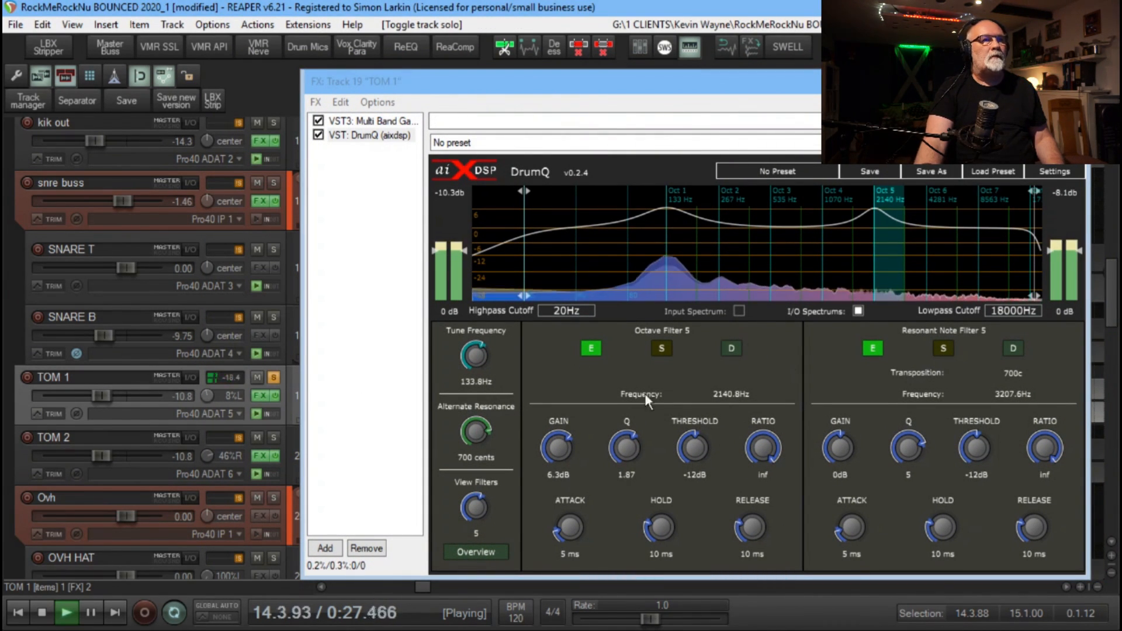
{"action": "left_click", "coordinate": [318, 135]}
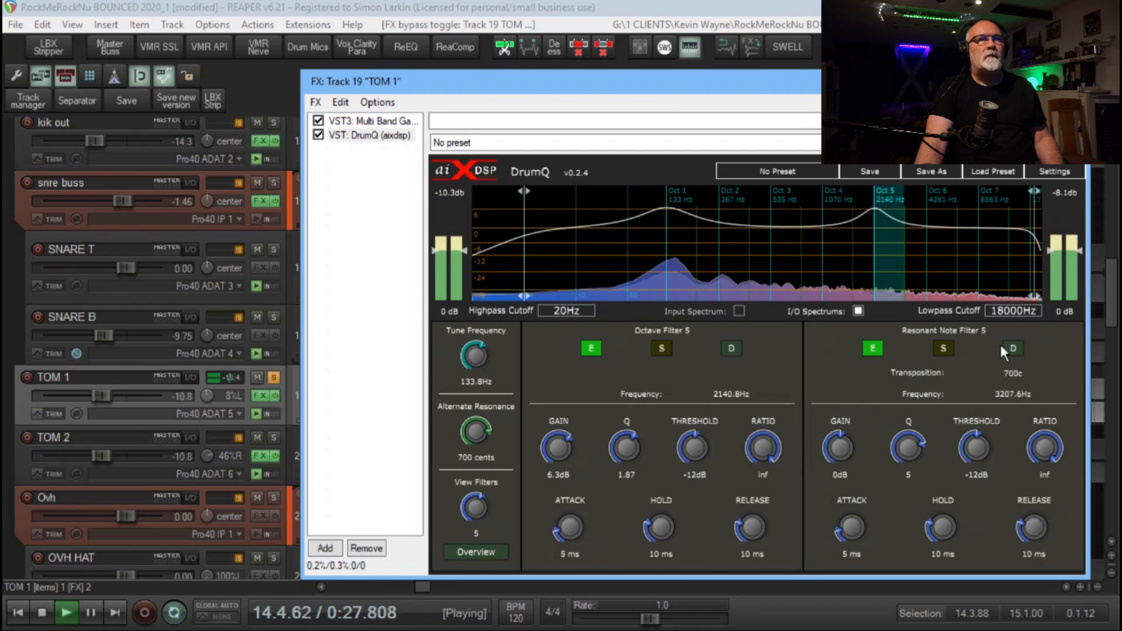
Audition gain changes on TOM 1's octaves 6 and 2, settling on Resonant Note Filter 2 at -3.2 dB with a Q of 4.09
{"action": "left_click", "coordinate": [935, 245]}
{"action": "mouse_move", "coordinate": [558, 447]}
{"action": "left_mouse_down"}
{"action": "mouse_move", "coordinate": [596, 383]}
{"action": "mouse_move", "coordinate": [561, 448]}
{"action": "left_mouse_up"}
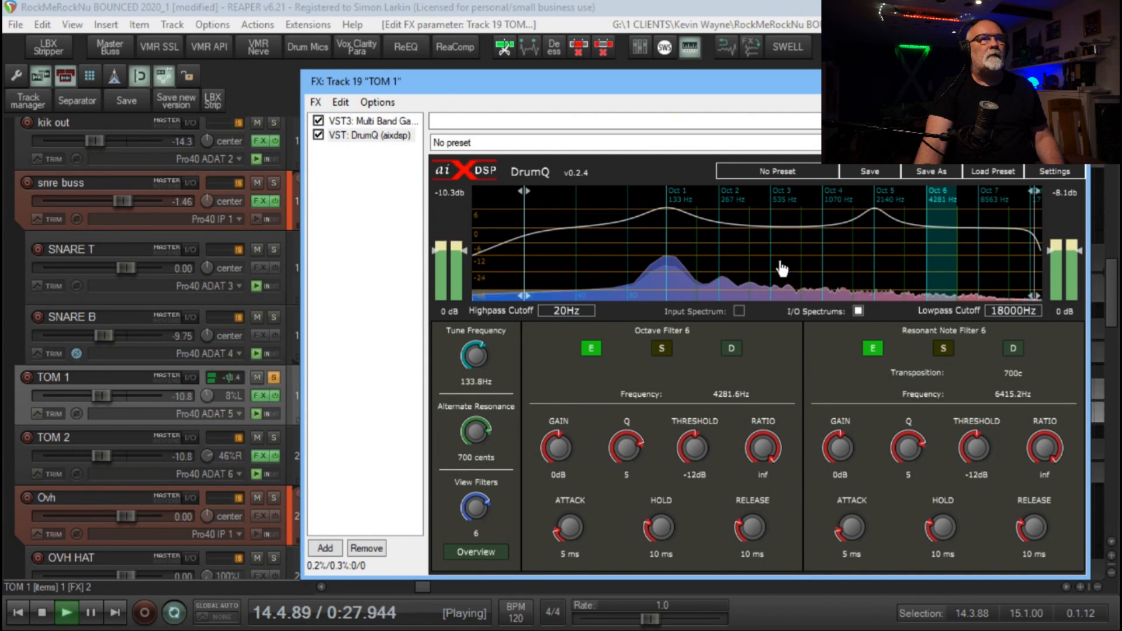
{"action": "left_click", "coordinate": [734, 251]}
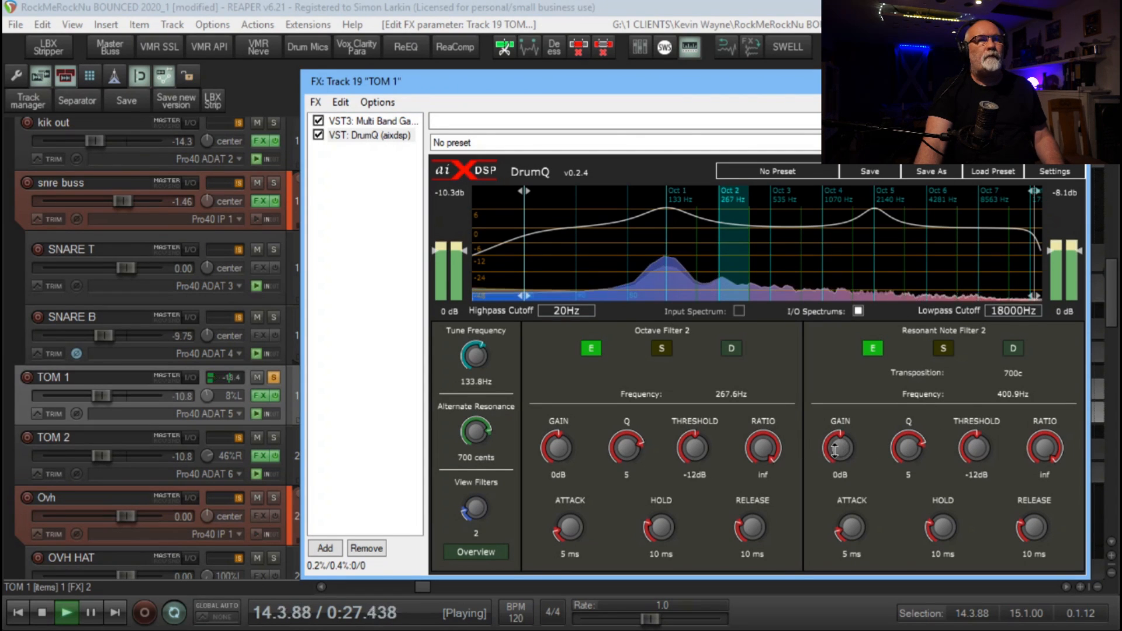
{"action": "mouse_move", "coordinate": [835, 450]}
{"action": "left_mouse_down"}
{"action": "mouse_move", "coordinate": [874, 393]}
{"action": "mouse_move", "coordinate": [845, 450]}
{"action": "left_mouse_up"}
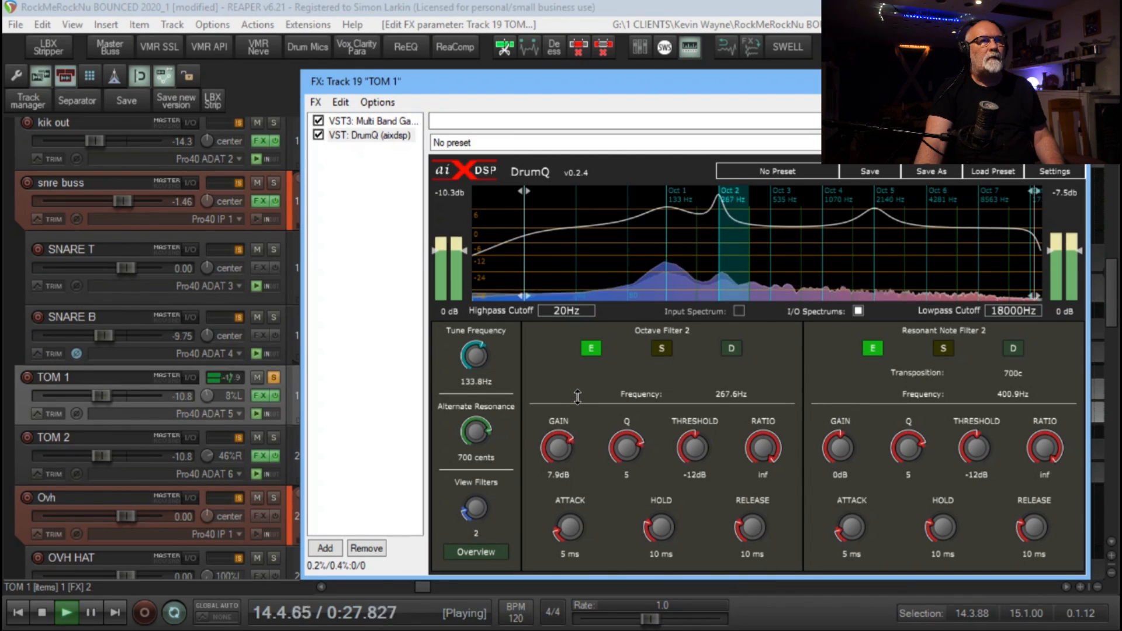
{"action": "left_click_drag", "start_coordinate": [577, 397], "coordinate": [578, 444]}
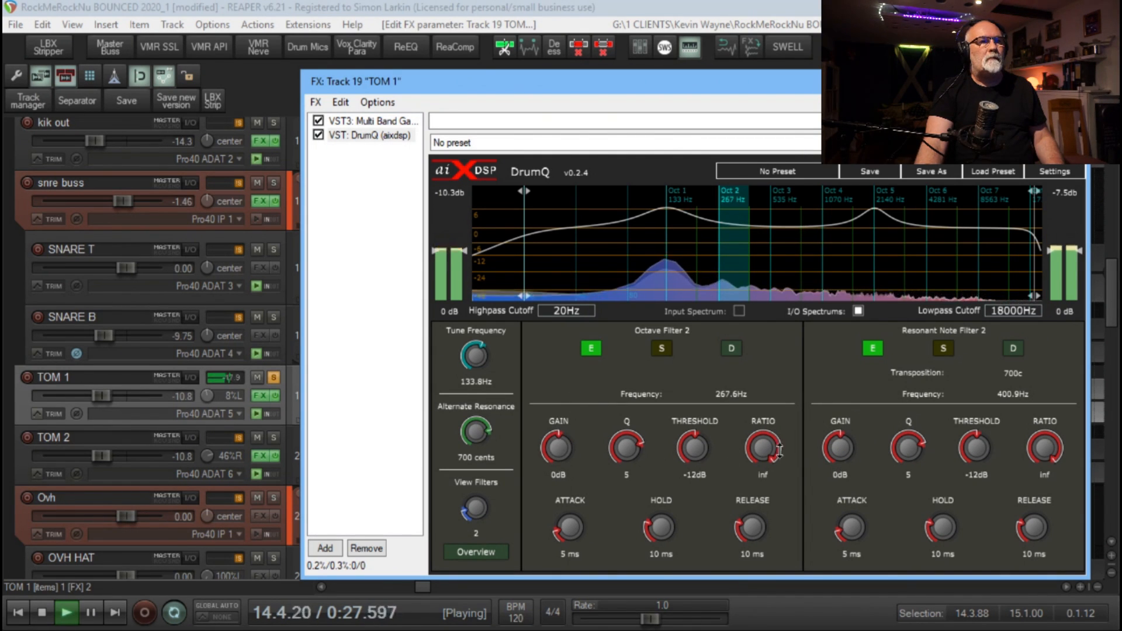
{"action": "left_click_drag", "start_coordinate": [838, 463], "coordinate": [841, 473]}
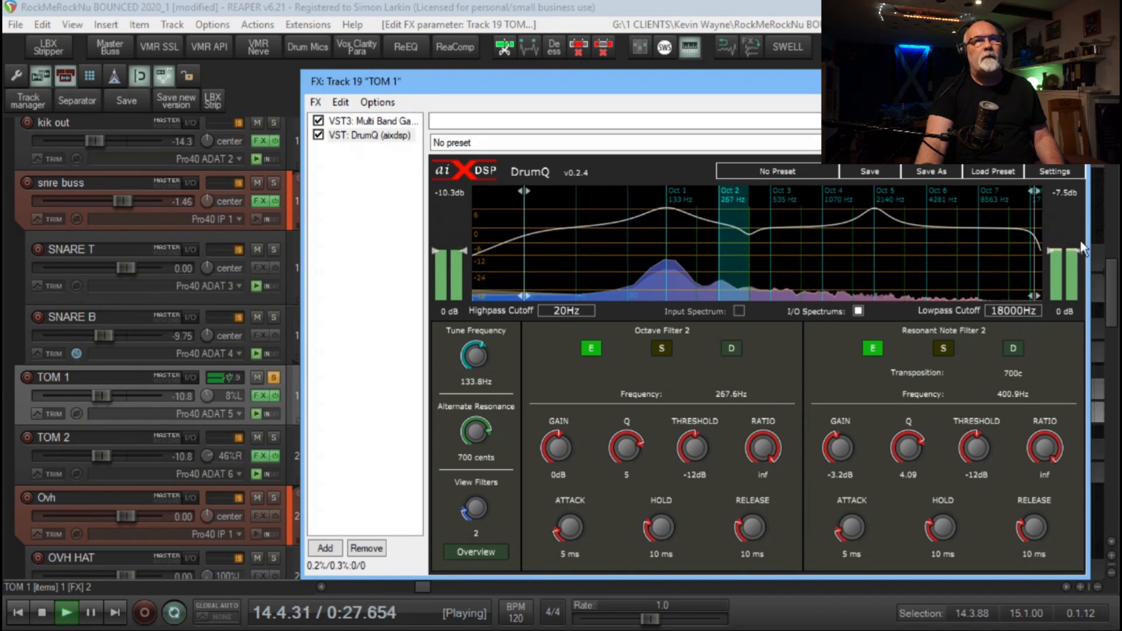
Compare TOM 1 with DrumQ bypassed, close its effects window, and unsolo the track with playback stopped
{"action": "left_click", "coordinate": [318, 135]}
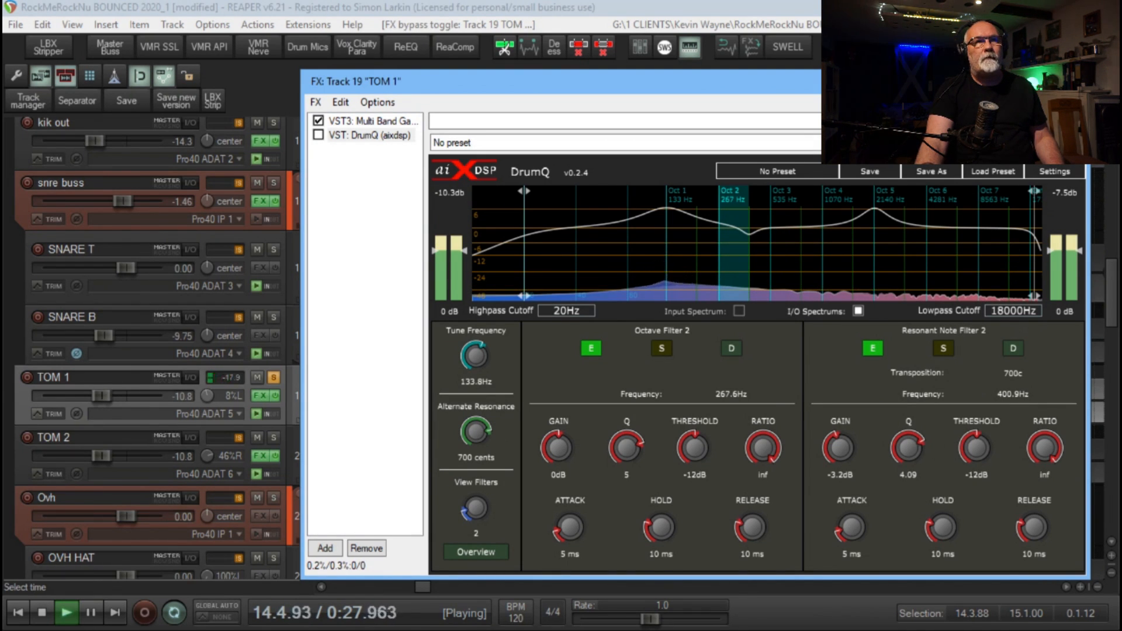
{"action": "key", "text": "Escape"}
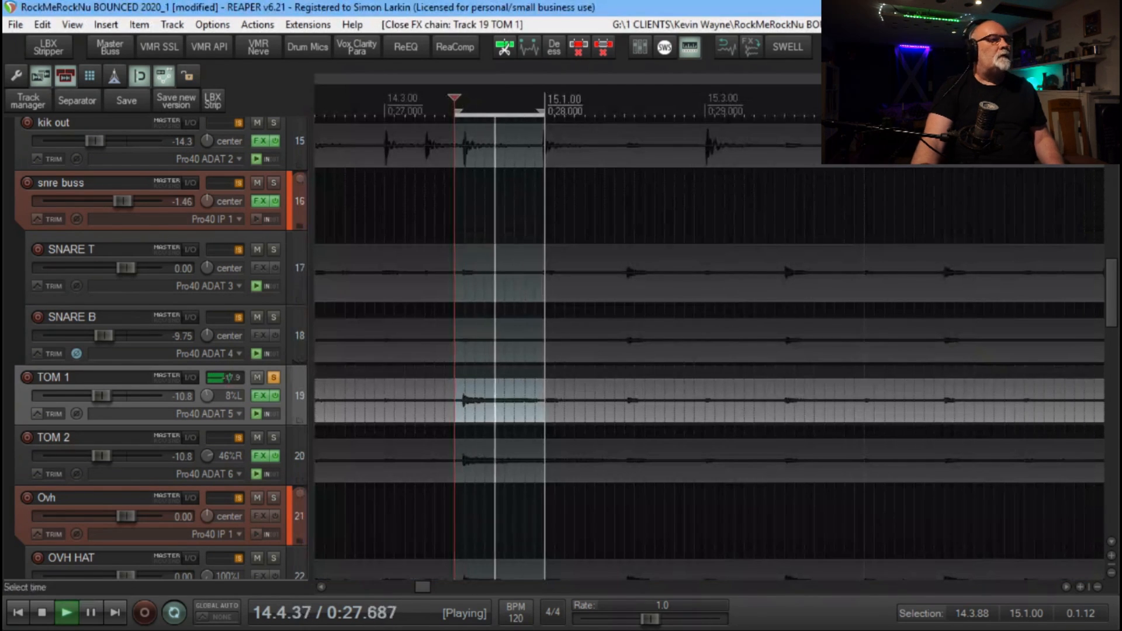
{"action": "key", "text": "space"}
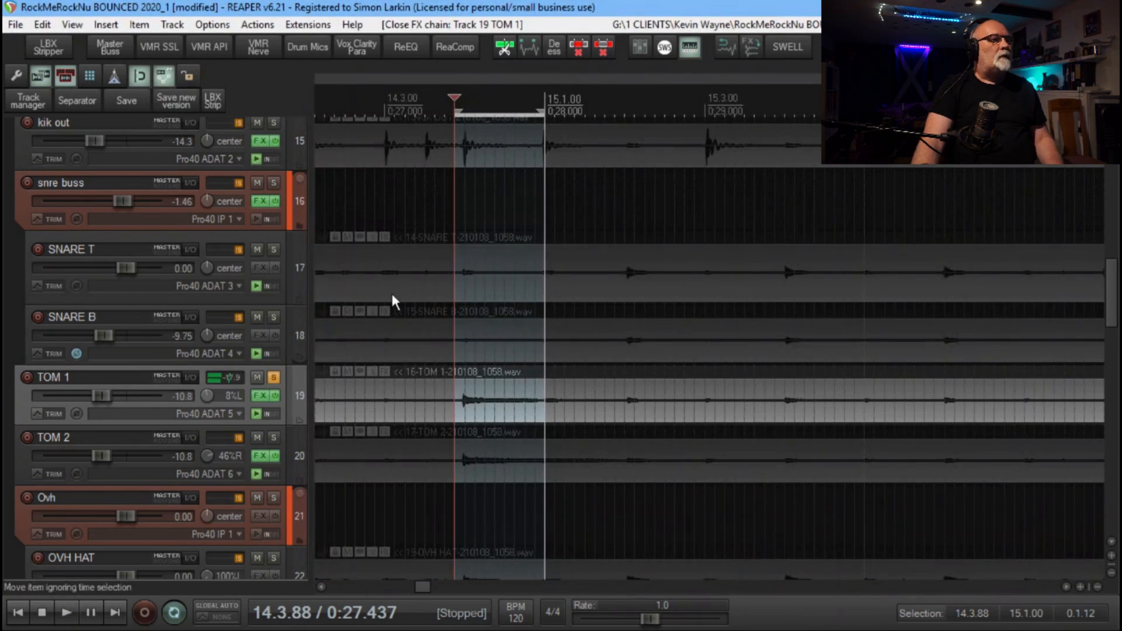
{"action": "left_click", "coordinate": [269, 380]}
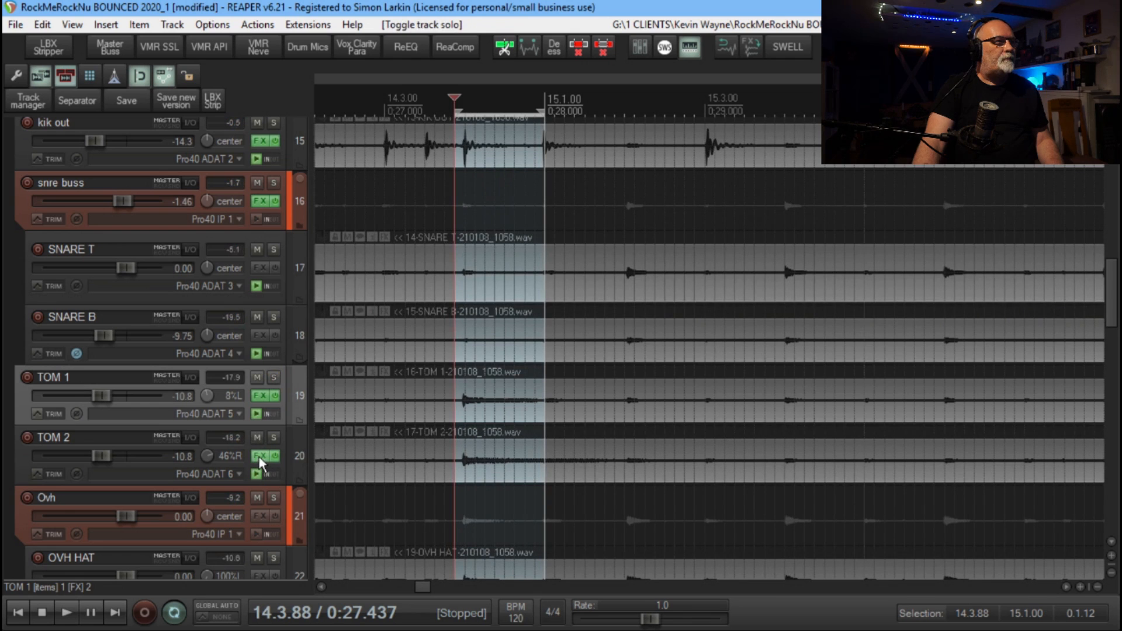
Solo TOM 2 and show DrumQ in its effects window, moved clear of the track controls
{"action": "left_click", "coordinate": [274, 437]}
{"action": "left_click", "coordinate": [259, 455]}
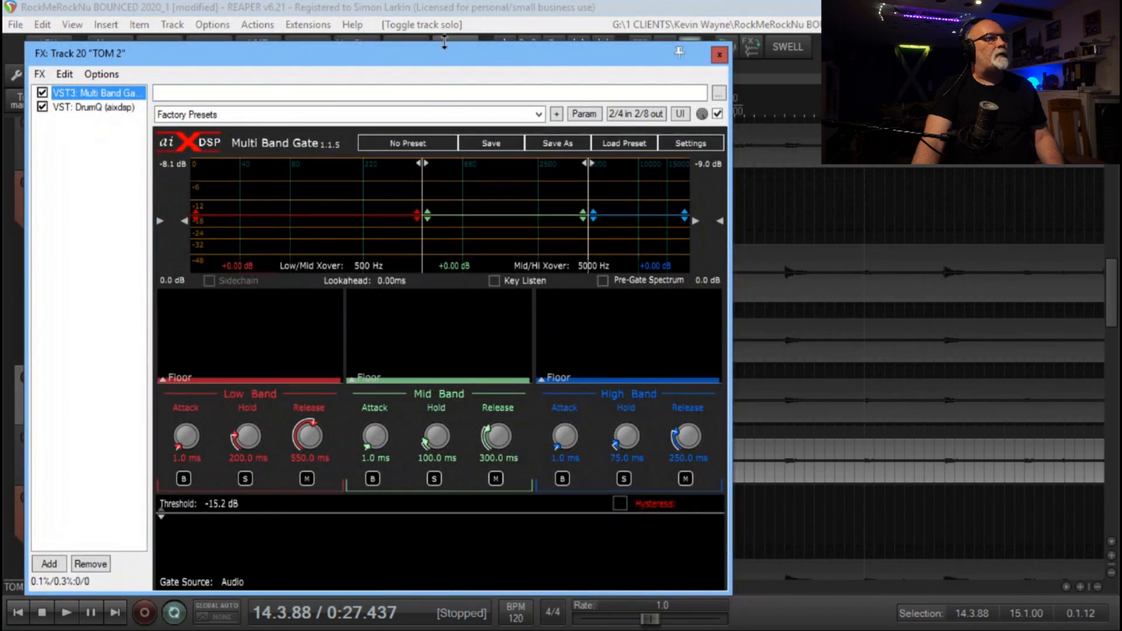
{"action": "left_click", "coordinate": [84, 108]}
{"action": "left_click_drag", "start_coordinate": [366, 56], "coordinate": [701, 48]}
Loop the tom hit, set TOM 2's DrumQ tune frequency to 85 Hz, and raise Octave Filter 1's gain with a lowered Q
{"action": "key", "text": "space"}
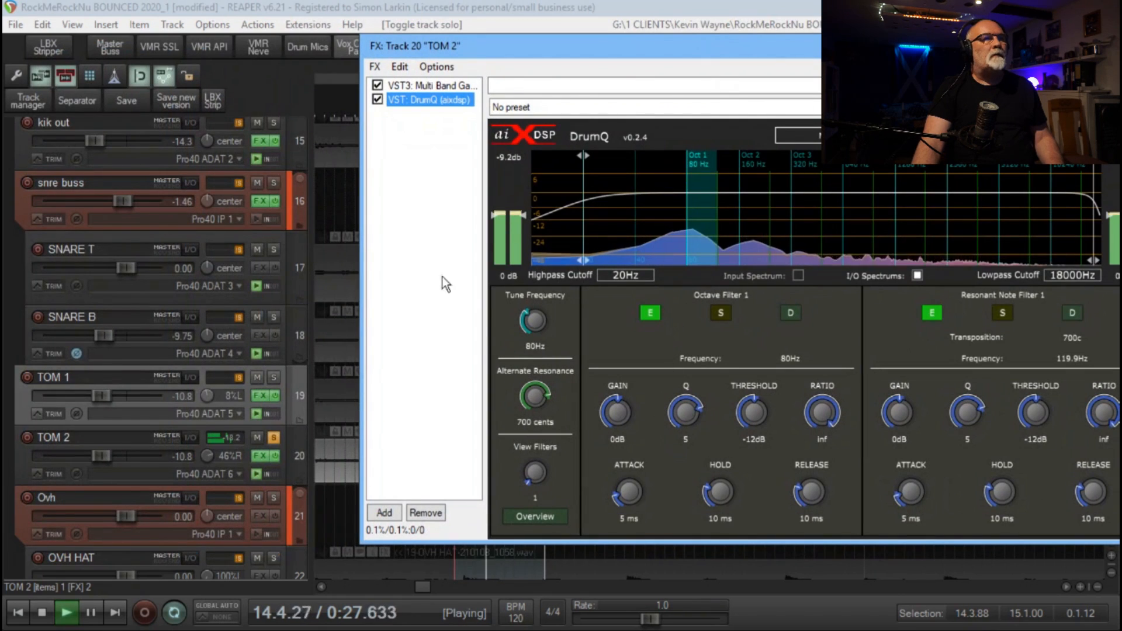
{"action": "left_click_drag", "start_coordinate": [534, 320], "coordinate": [555, 314]}
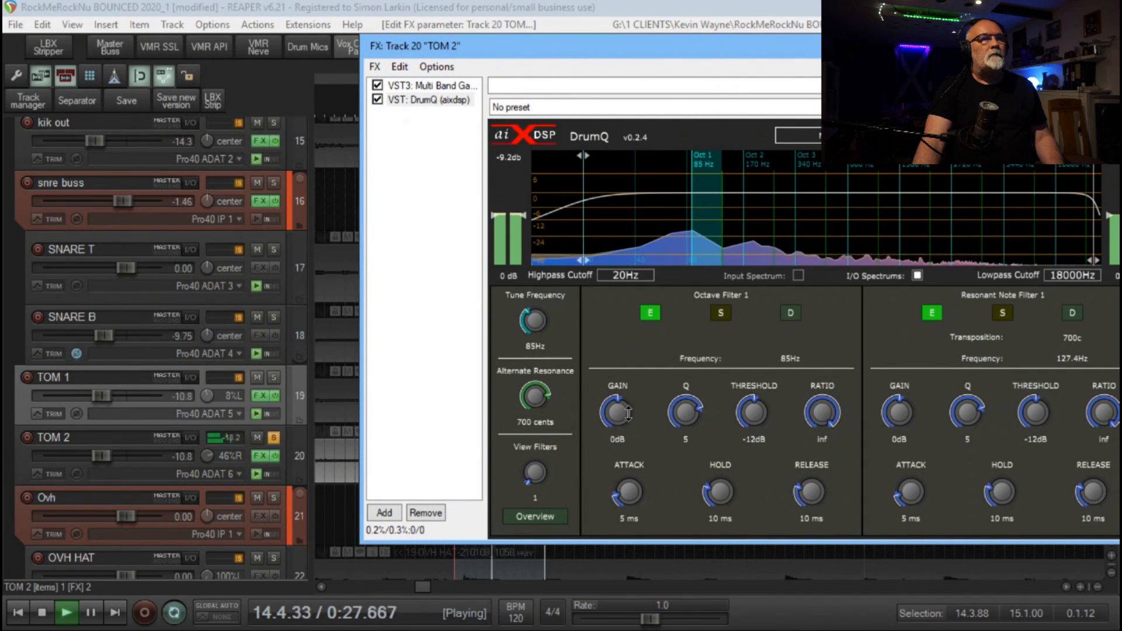
{"action": "left_click_drag", "start_coordinate": [691, 424], "coordinate": [690, 437]}
{"action": "left_click_drag", "start_coordinate": [624, 414], "coordinate": [642, 328]}
Try boosting TOM 2's Octave Filter 2 by 15.5 dB and Resonant Note Filter 2 by 10.2 dB, resetting each to 0 dB
{"action": "left_click", "coordinate": [784, 215]}
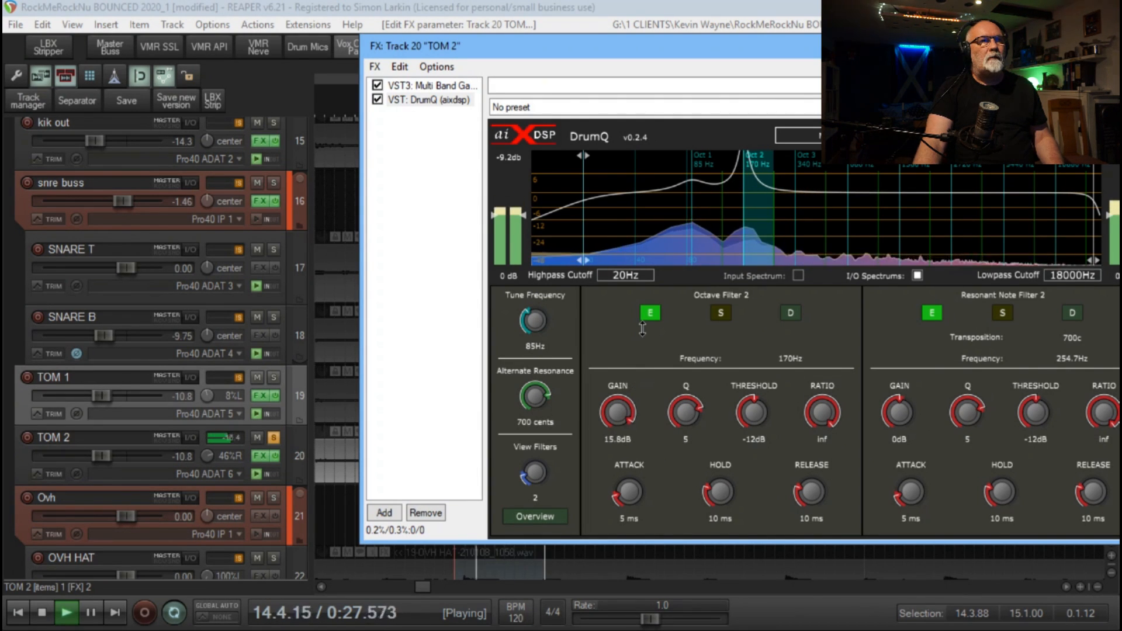
{"action": "double_click", "coordinate": [620, 412]}
{"action": "left_click_drag", "start_coordinate": [899, 412], "coordinate": [916, 356]}
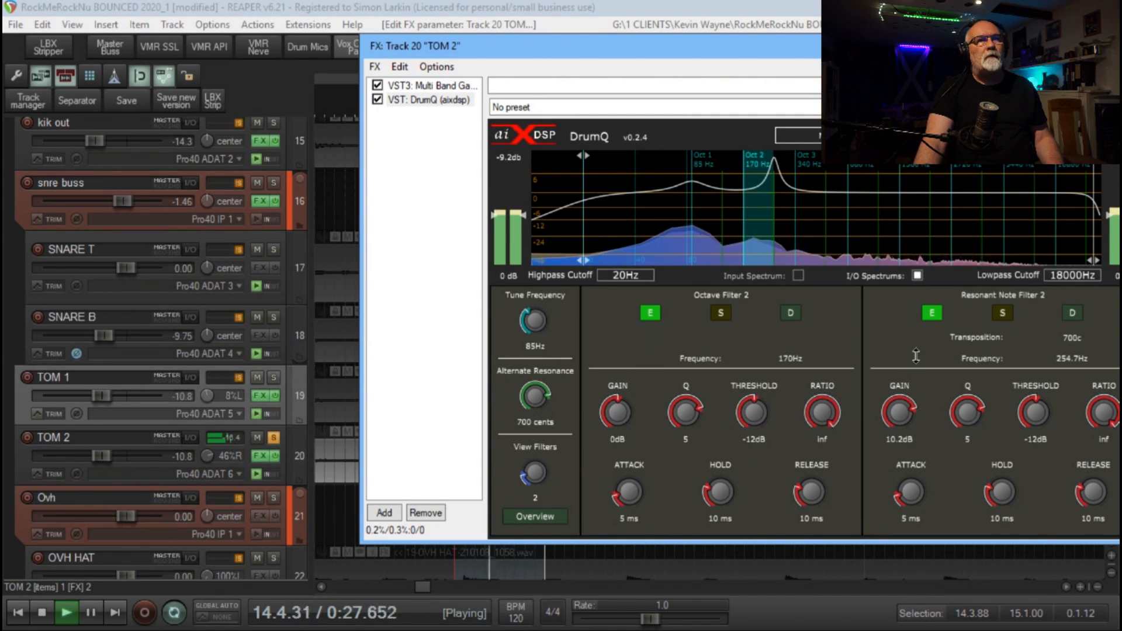
{"action": "double_click", "coordinate": [900, 413]}
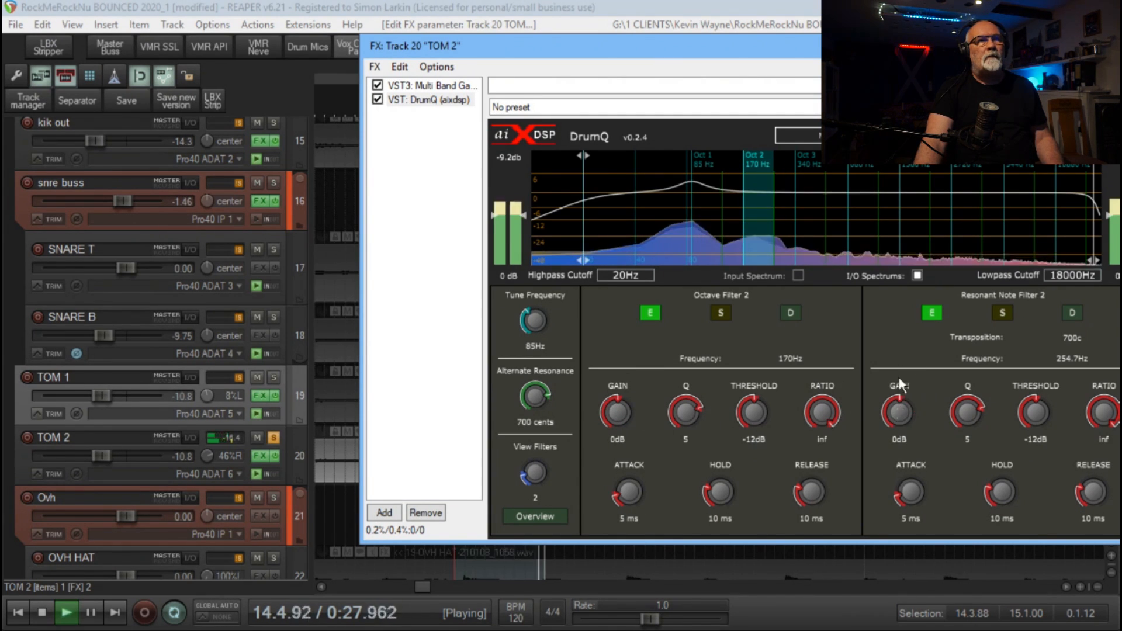
Set TOM 2's Octave Filter 3 gain to -3.6 dB and Octave Filter 6 to 6.5 dB gain with a Q of 2.03
{"action": "left_click", "coordinate": [824, 209]}
{"action": "left_click_drag", "start_coordinate": [624, 410], "coordinate": [632, 400]}
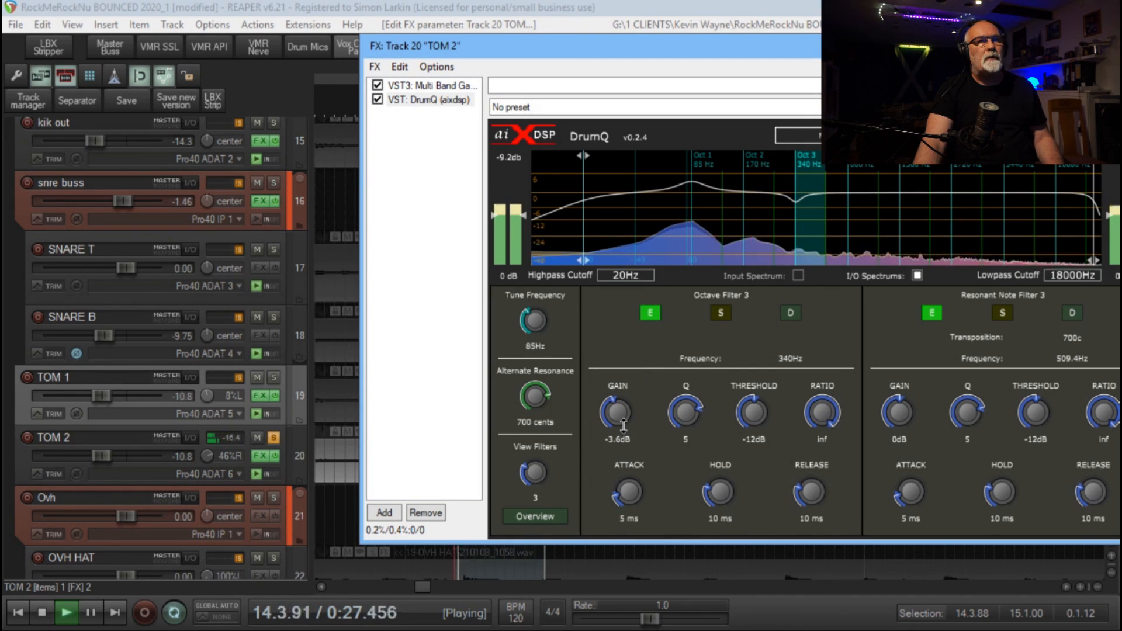
{"action": "left_click", "coordinate": [981, 215]}
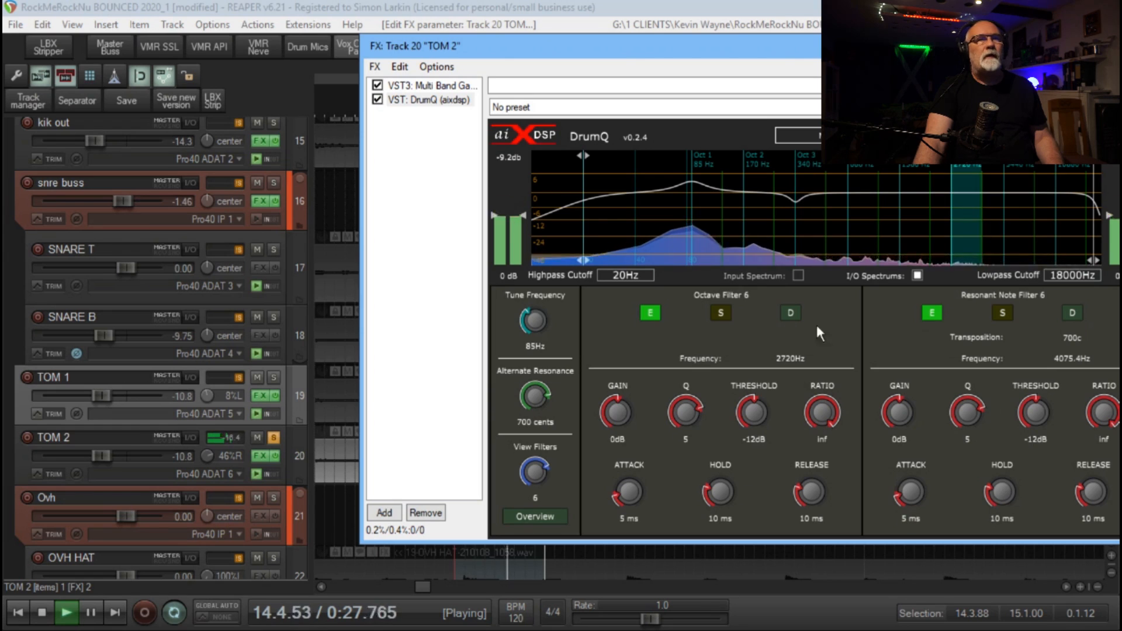
{"action": "left_click_drag", "start_coordinate": [619, 409], "coordinate": [626, 387]}
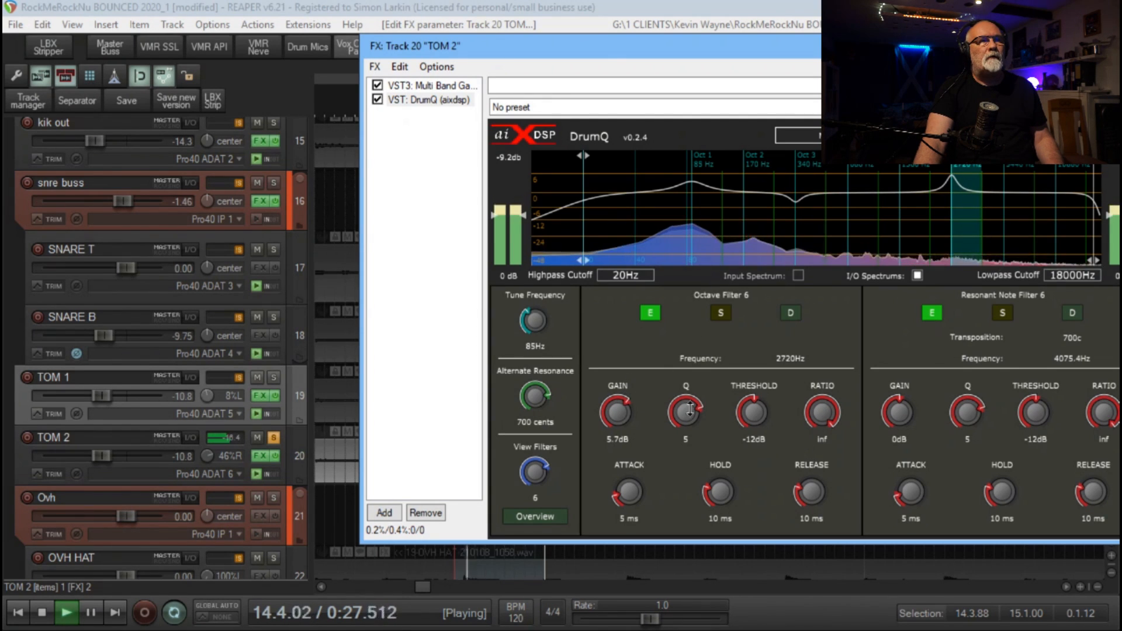
{"action": "left_click_drag", "start_coordinate": [689, 410], "coordinate": [678, 433]}
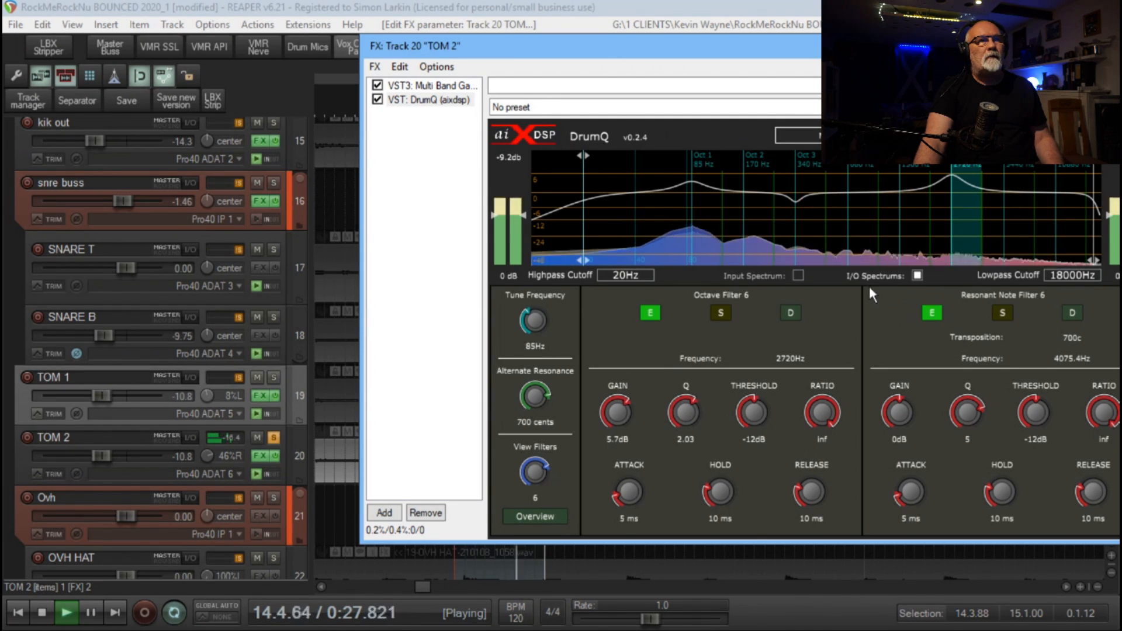
{"action": "left_click_drag", "start_coordinate": [619, 403], "coordinate": [618, 400]}
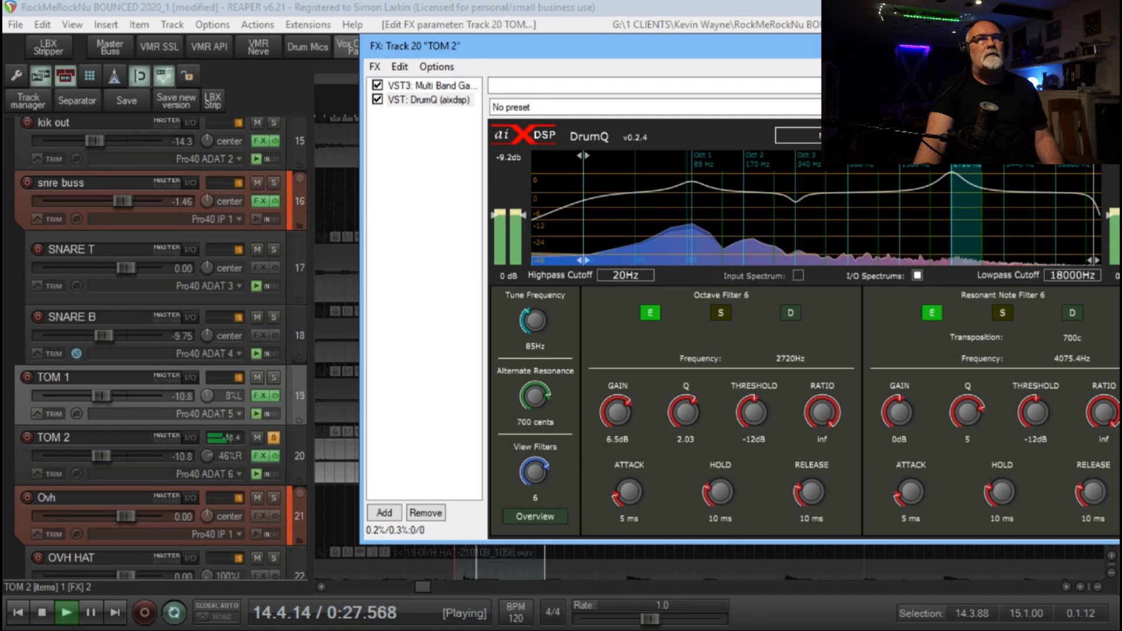
Bring TOM 2's effects window fully into view and compare the tom with DrumQ bypassed and enabled
{"action": "left_click_drag", "start_coordinate": [988, 42], "coordinate": [684, 86]}
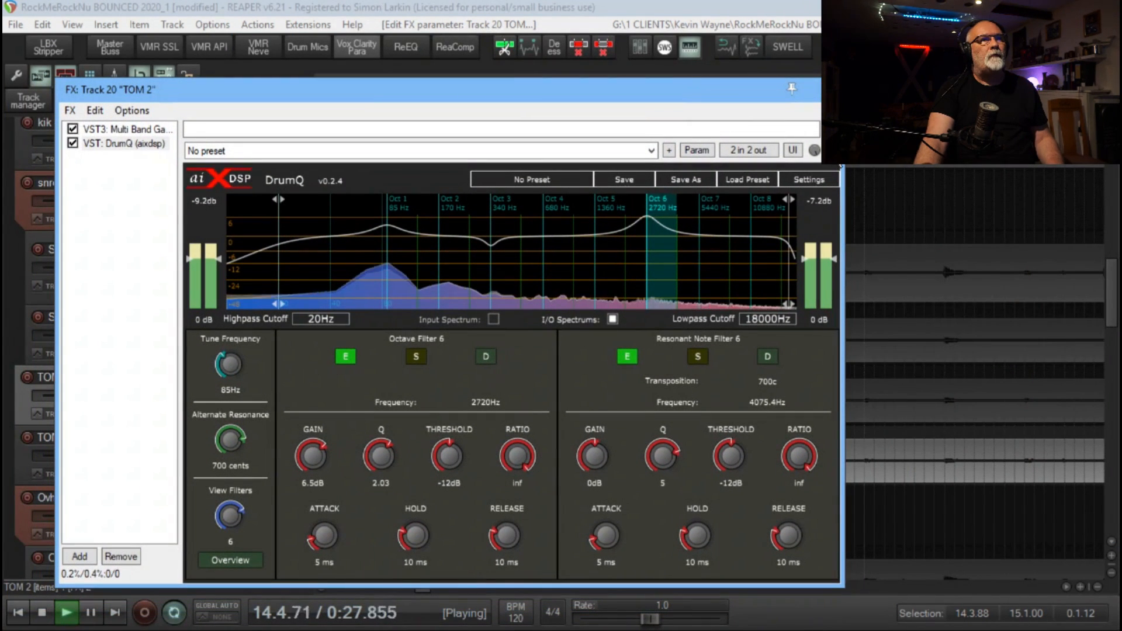
{"action": "left_click", "coordinate": [833, 151]}
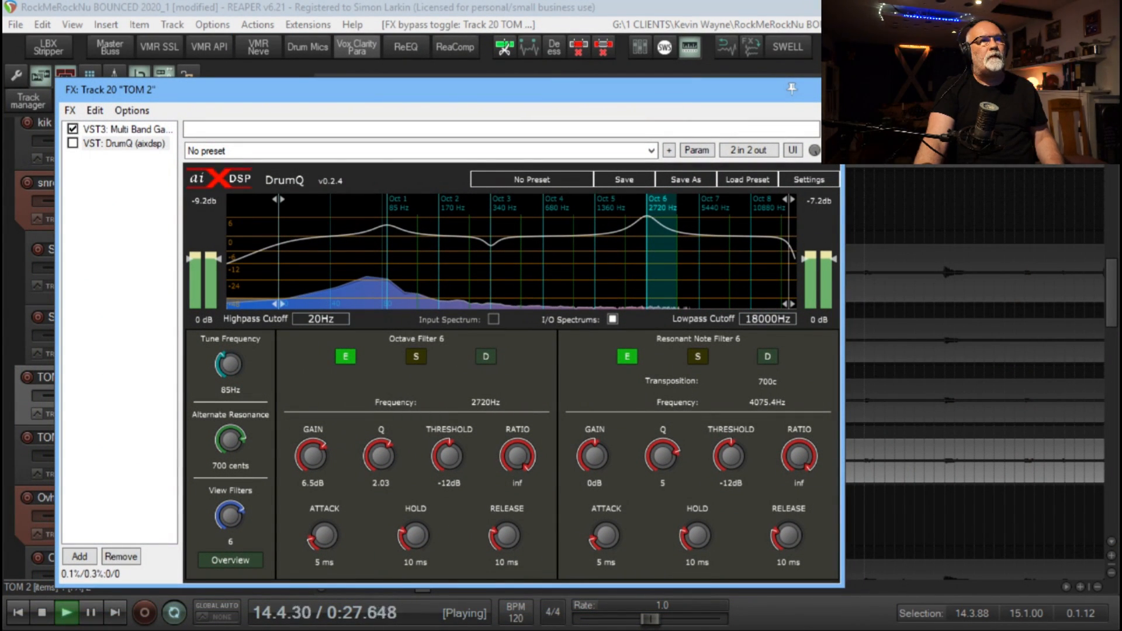
{"action": "left_click", "coordinate": [832, 151]}
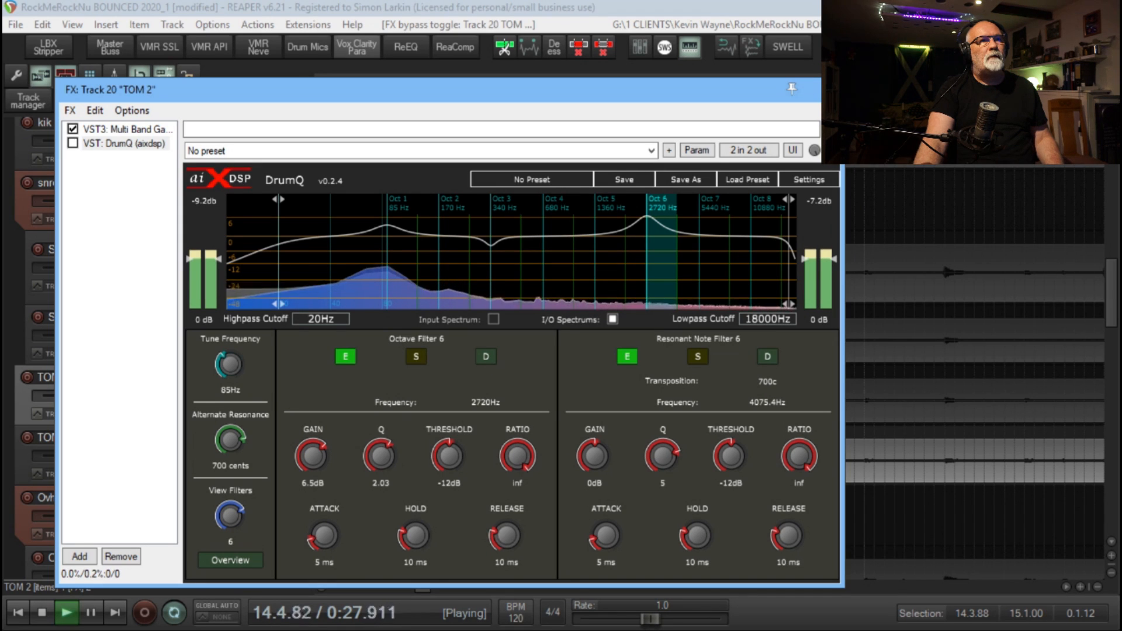
{"action": "left_click", "coordinate": [833, 151]}
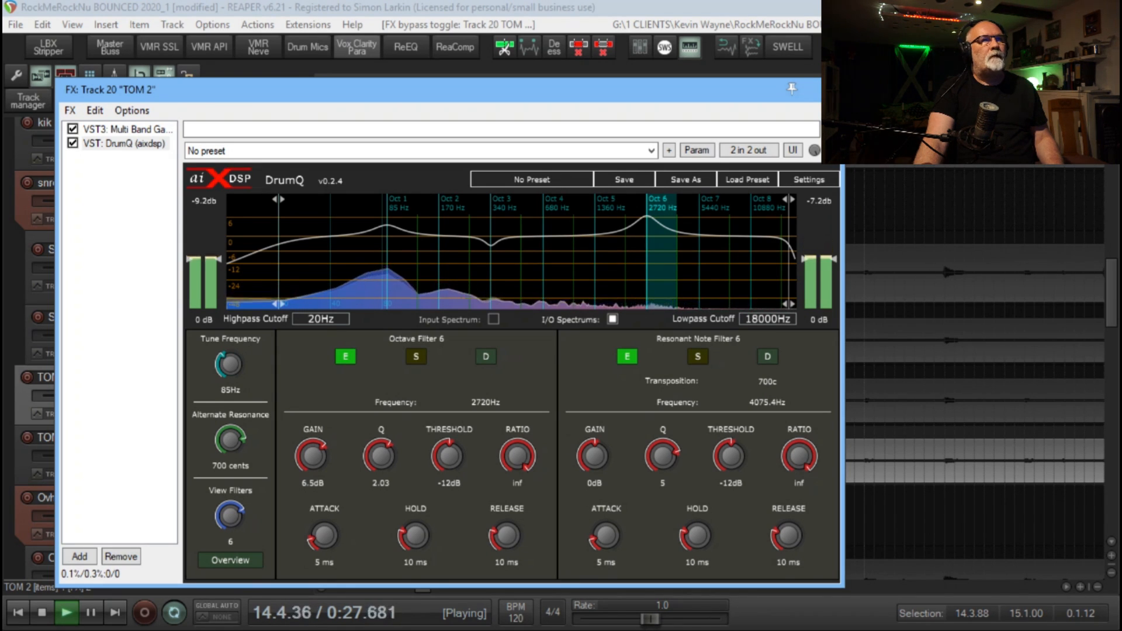
Close TOM 2's effects window, stop playback and unsolo the track
{"action": "left_click", "coordinate": [830, 89]}
{"action": "key", "text": "space"}
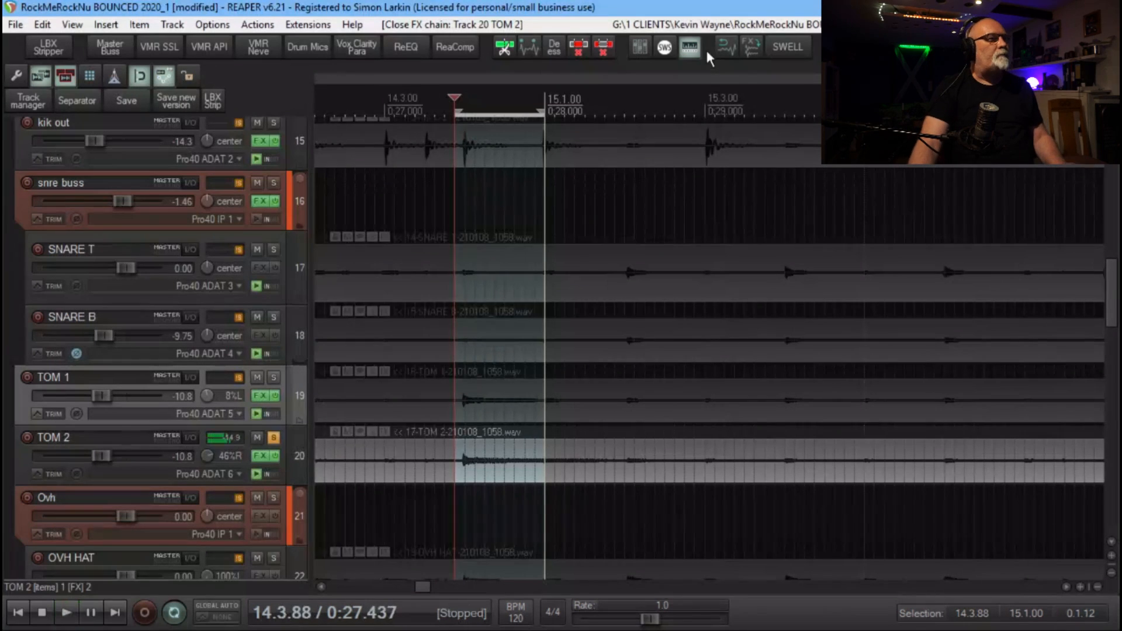
{"action": "left_click", "coordinate": [274, 440]}
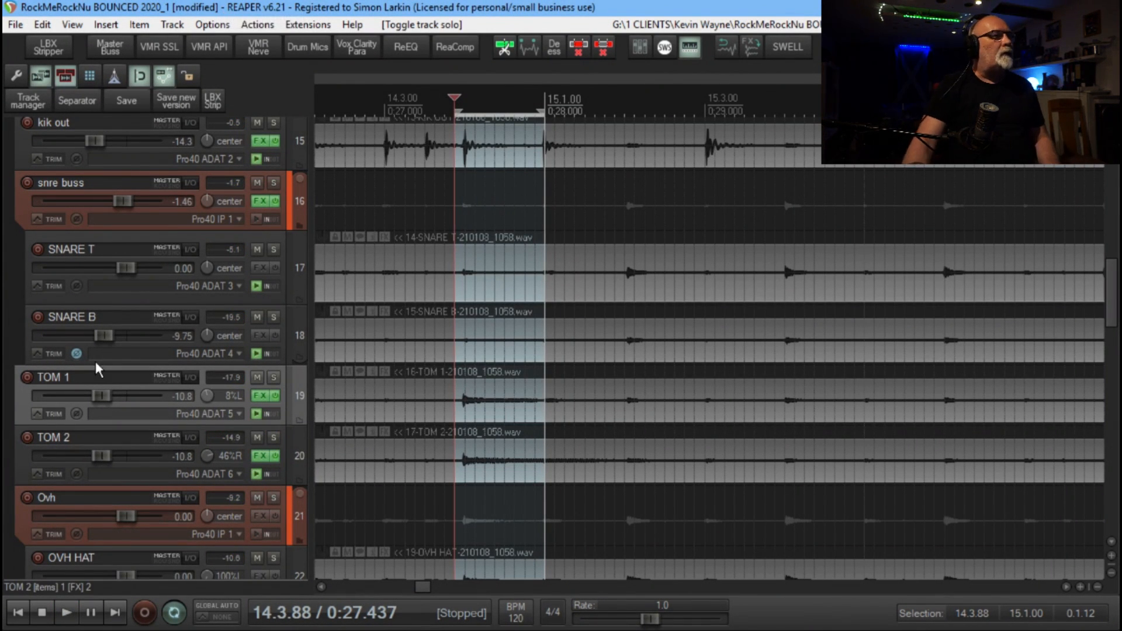
Play the whole drum mix without looping, compare it with the drum tracks' effects bypassed and enabled, and stop playback
{"action": "scroll", "coordinate": [292, 451], "scroll_direction": "up", "scroll_amount": 1}
{"action": "key", "text": "space"}
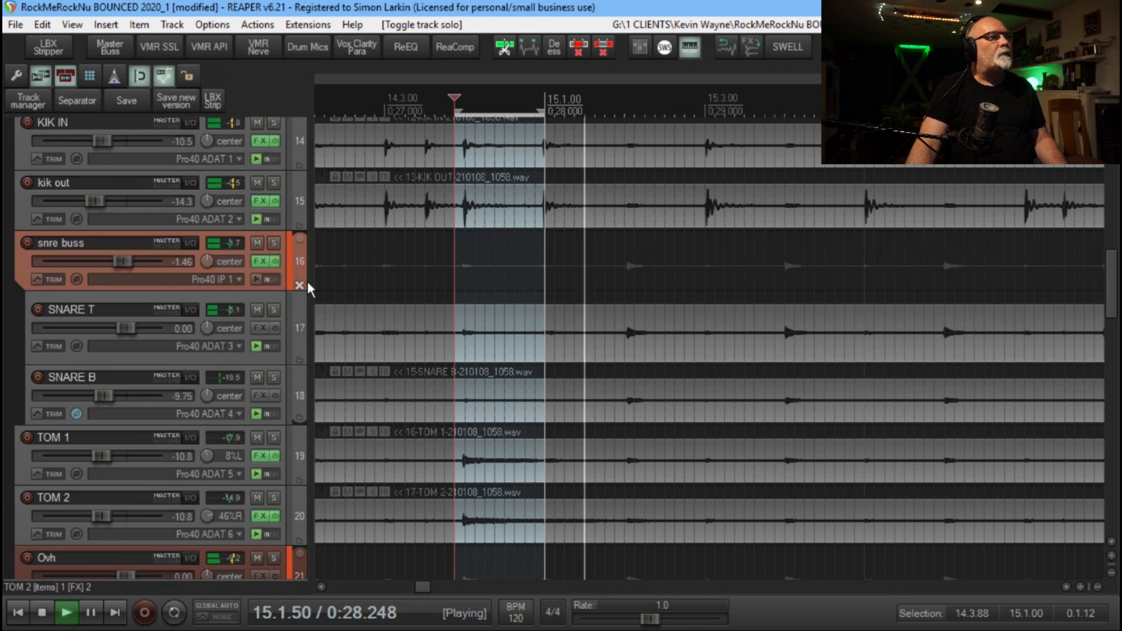
{"action": "scroll", "coordinate": [299, 266], "scroll_direction": "down", "scroll_amount": 1}
{"action": "scroll", "coordinate": [300, 263], "scroll_direction": "up", "scroll_amount": 2}
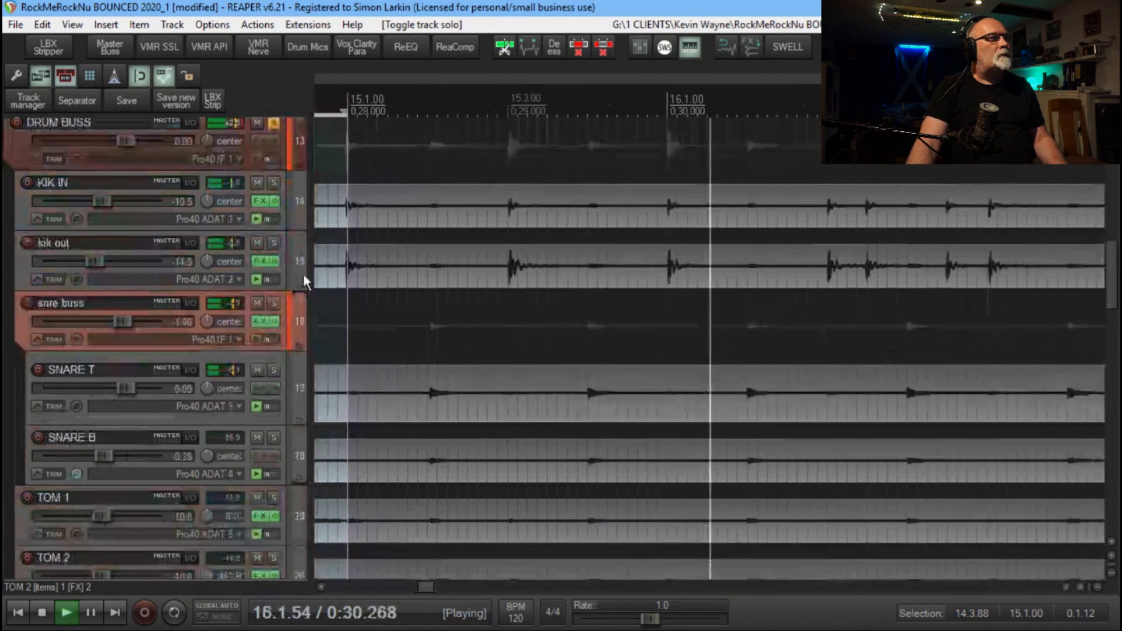
{"action": "left_click", "coordinate": [275, 199]}
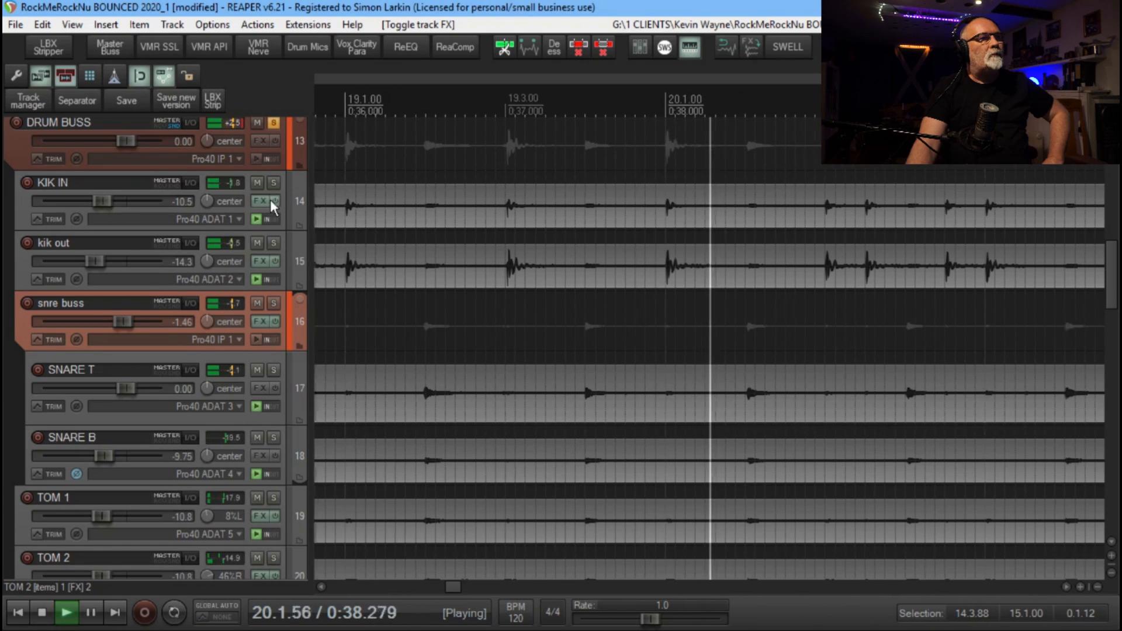
{"action": "left_click", "coordinate": [274, 202]}
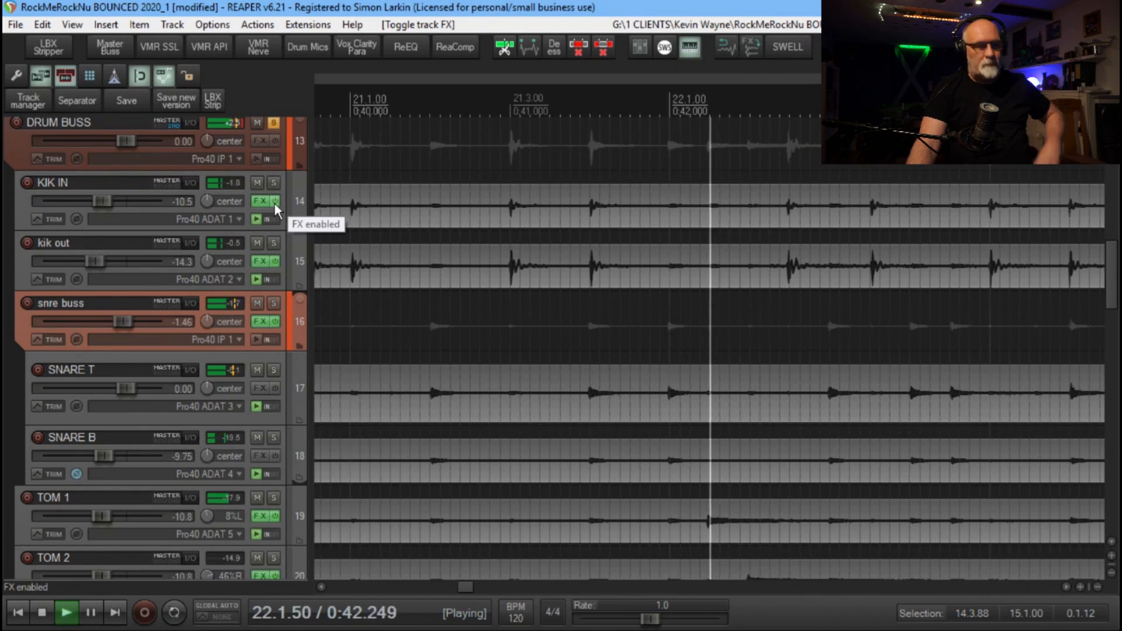
{"action": "key", "text": "space"}
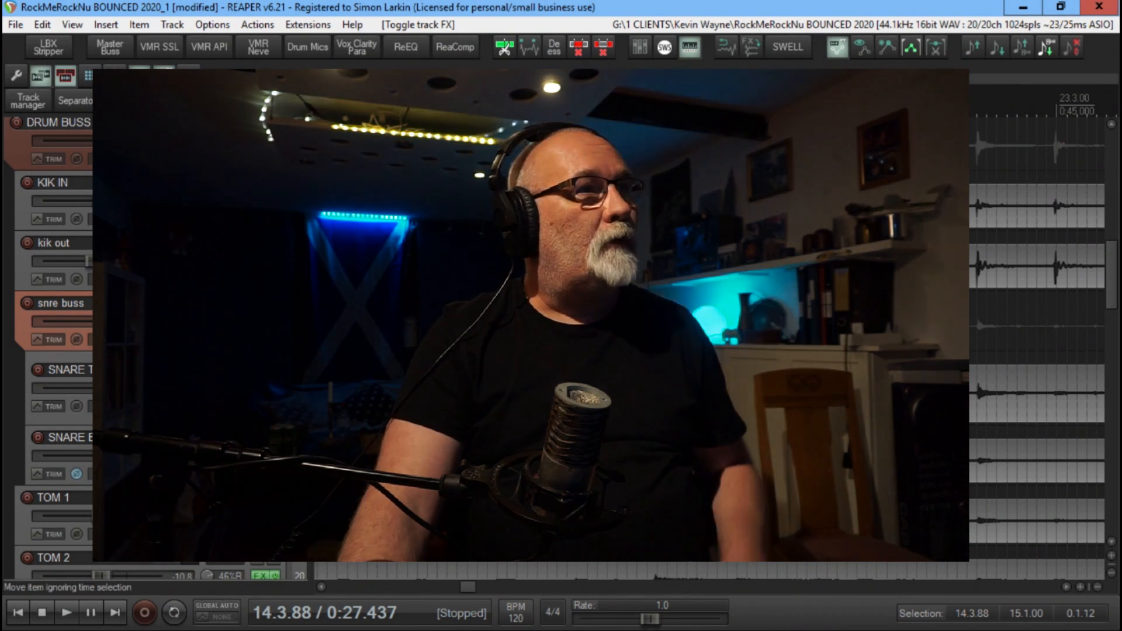
Open kik out's DrumQ in full view, examine the overview of all filters, and return to the single-filter view
{"action": "left_click", "coordinate": [259, 576]}
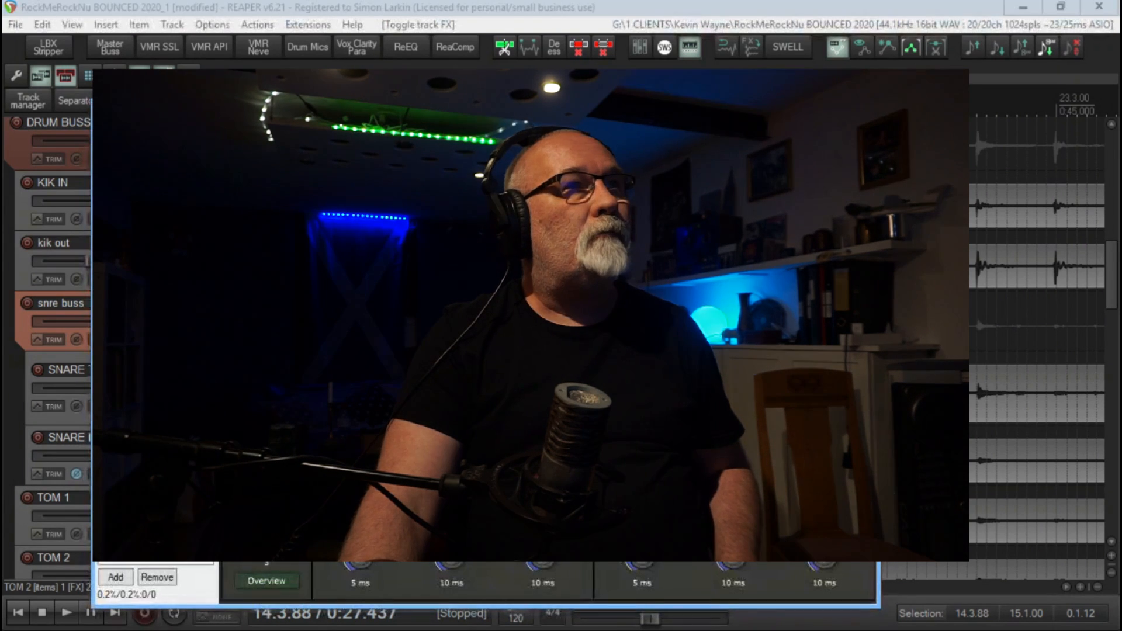
{"action": "left_click_drag", "start_coordinate": [485, 109], "coordinate": [608, 82]}
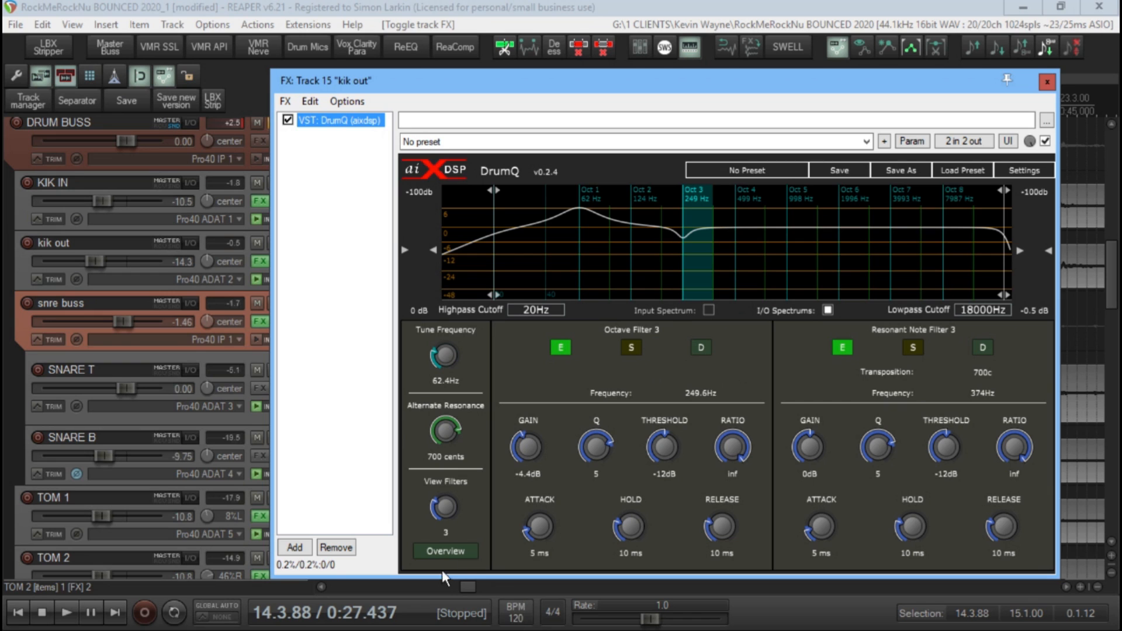
{"action": "left_click", "coordinate": [461, 556]}
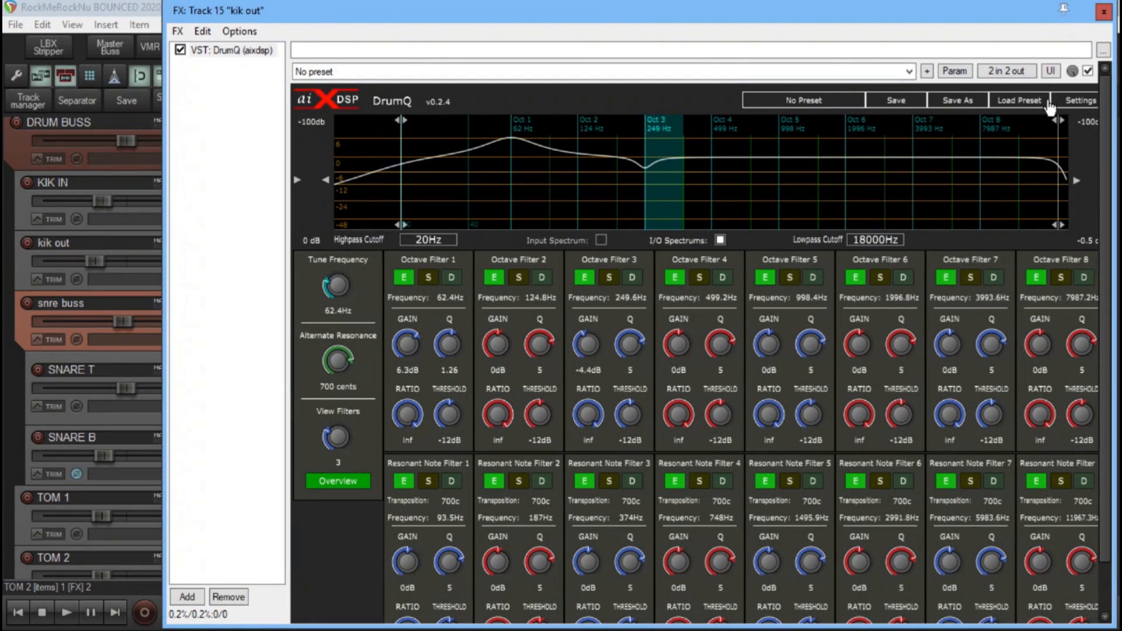
{"action": "left_click", "coordinate": [357, 483]}
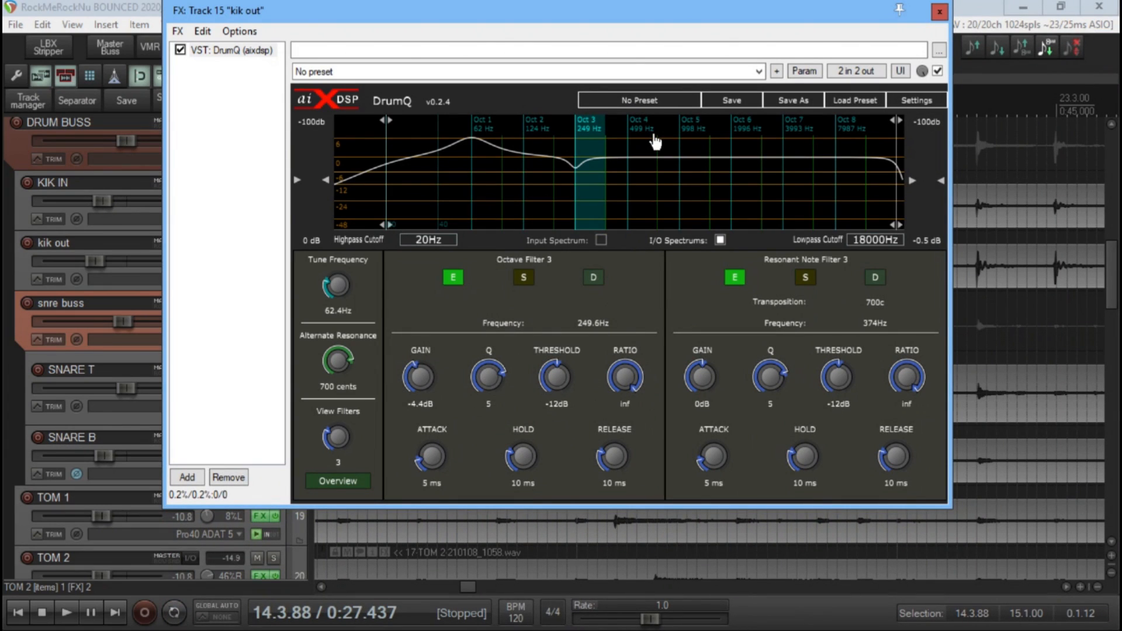